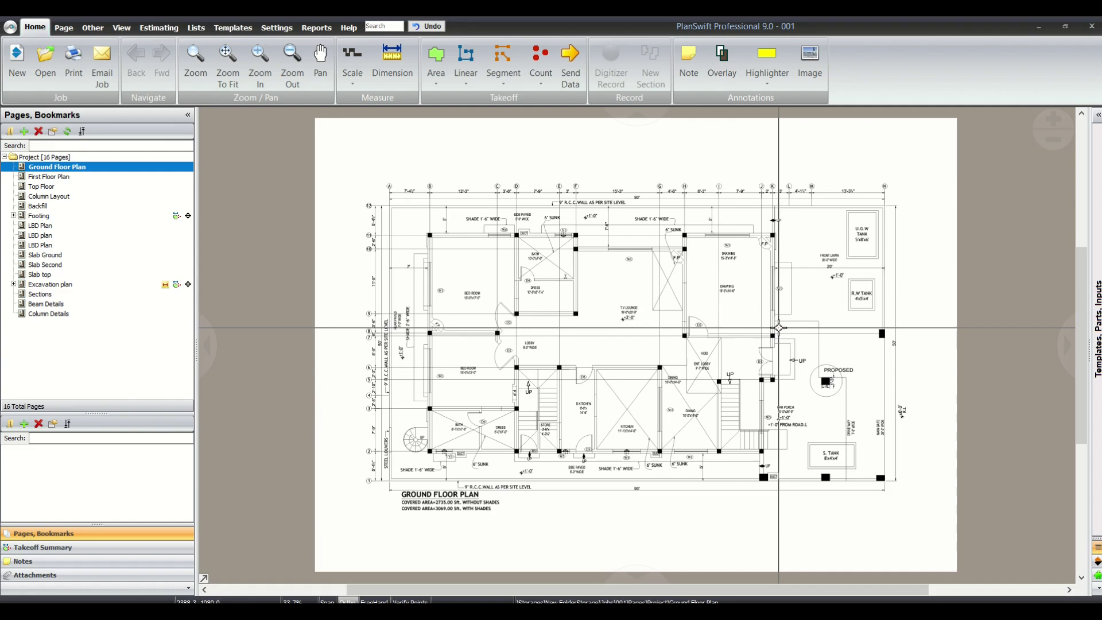
pyautogui.scroll(5, 779, 328)
pyautogui.scroll(-5, 779, 327)
pyautogui.click(320, 64)
pyautogui.moveTo(591, 378); pyautogui.dragTo(595, 364)
pyautogui.press('Escape')
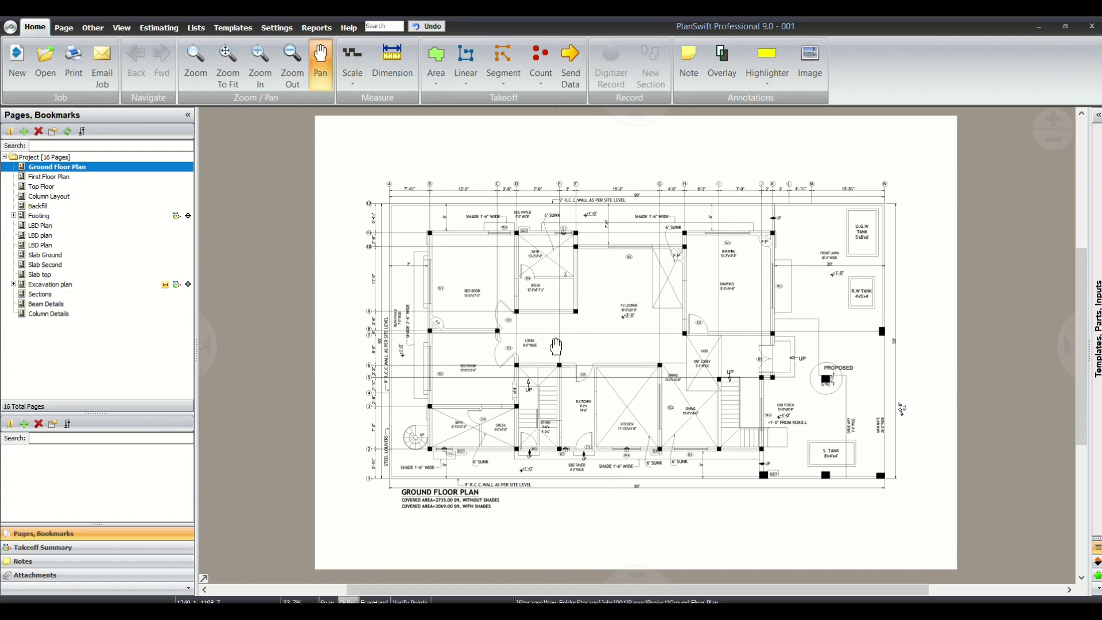
pyautogui.moveTo(554, 352); pyautogui.dragTo(548, 345)
pyautogui.press('Escape')
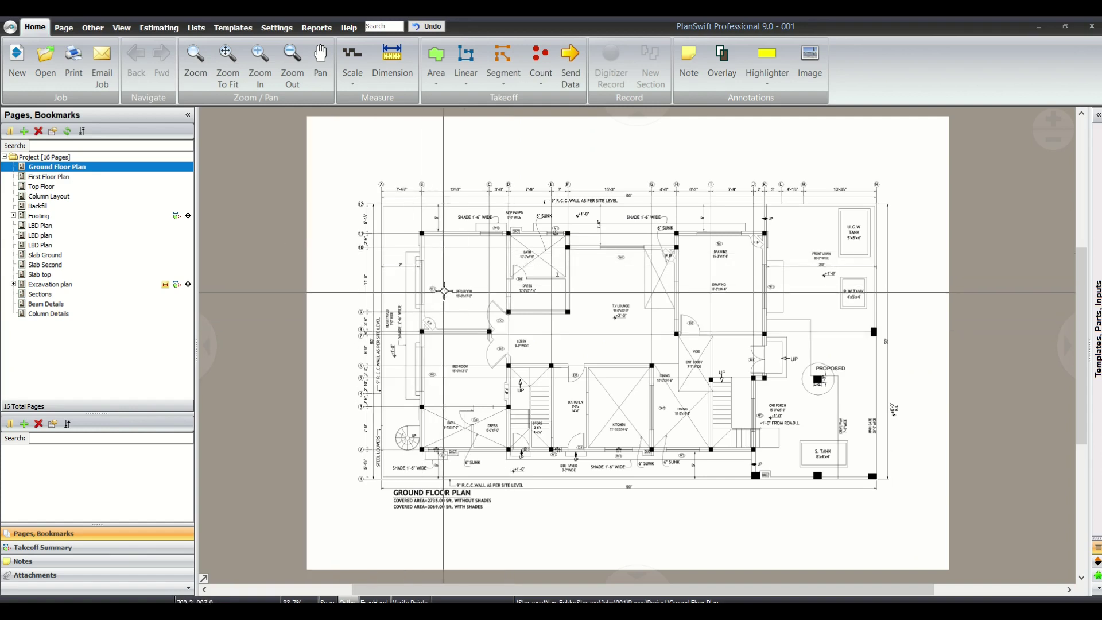
pyautogui.moveTo(481, 254); pyautogui.dragTo(483, 256)
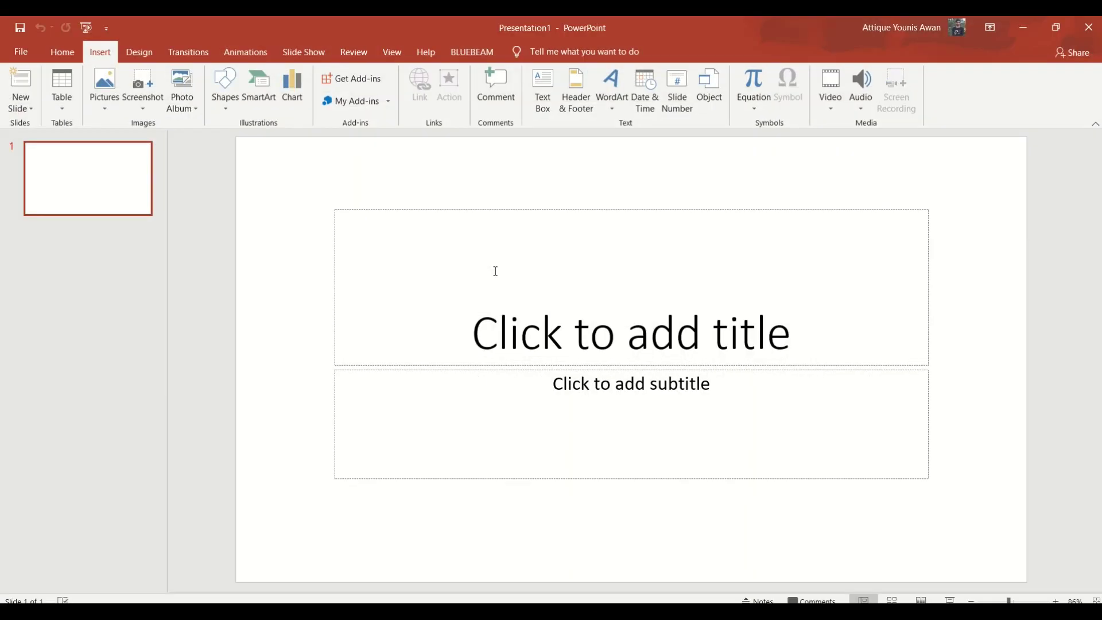
pyautogui.hotkey('alt', 'Tab')
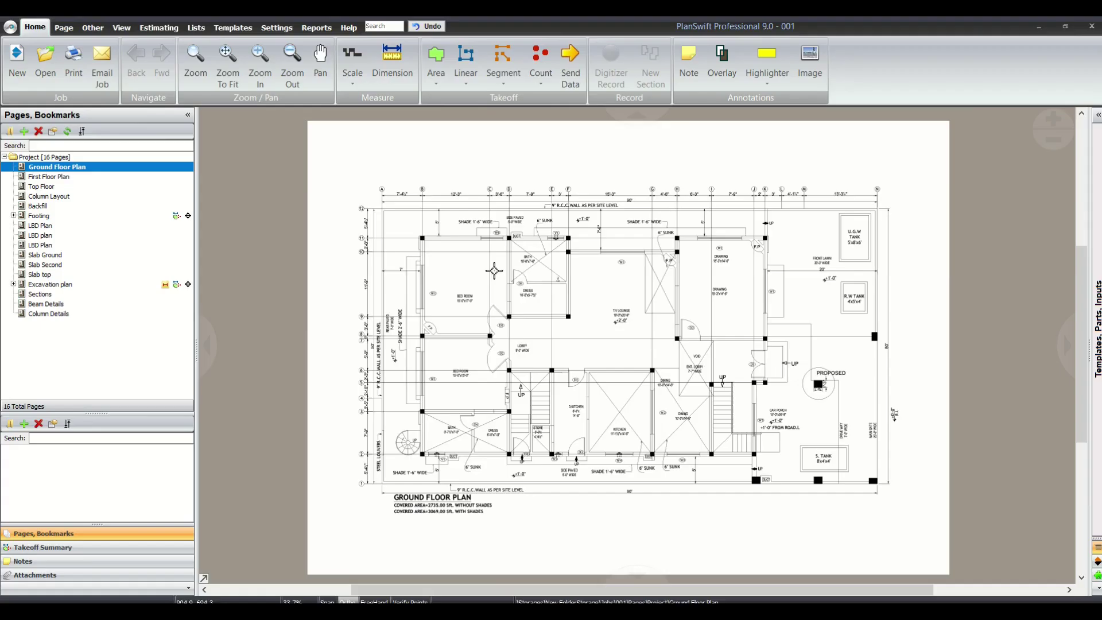
pyautogui.moveTo(518, 394); pyautogui.dragTo(517, 374)
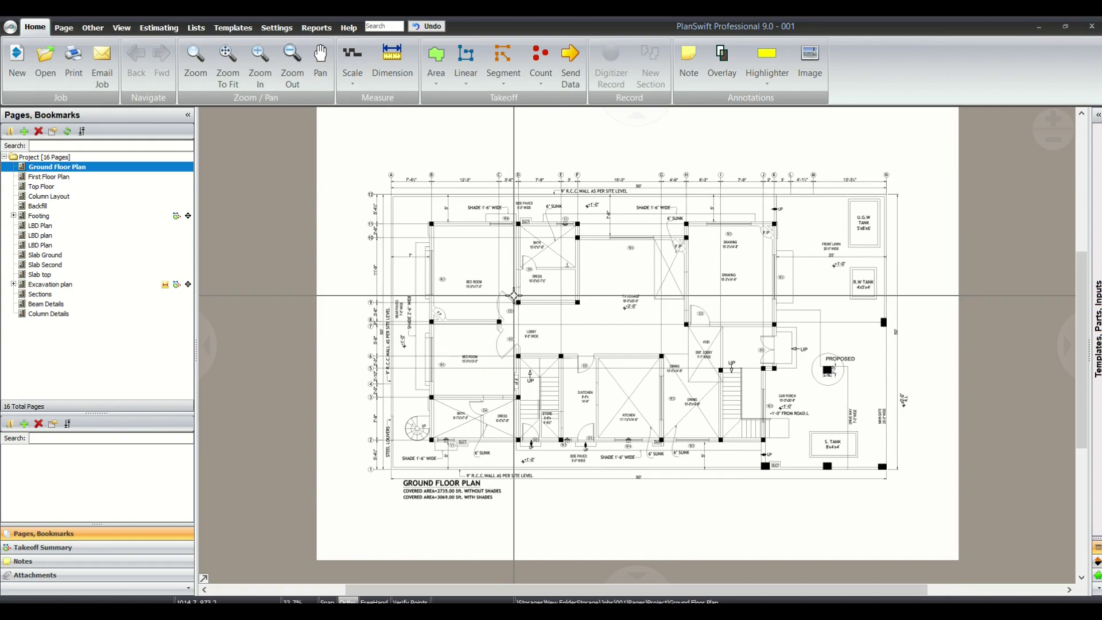
pyautogui.click(282, 330)
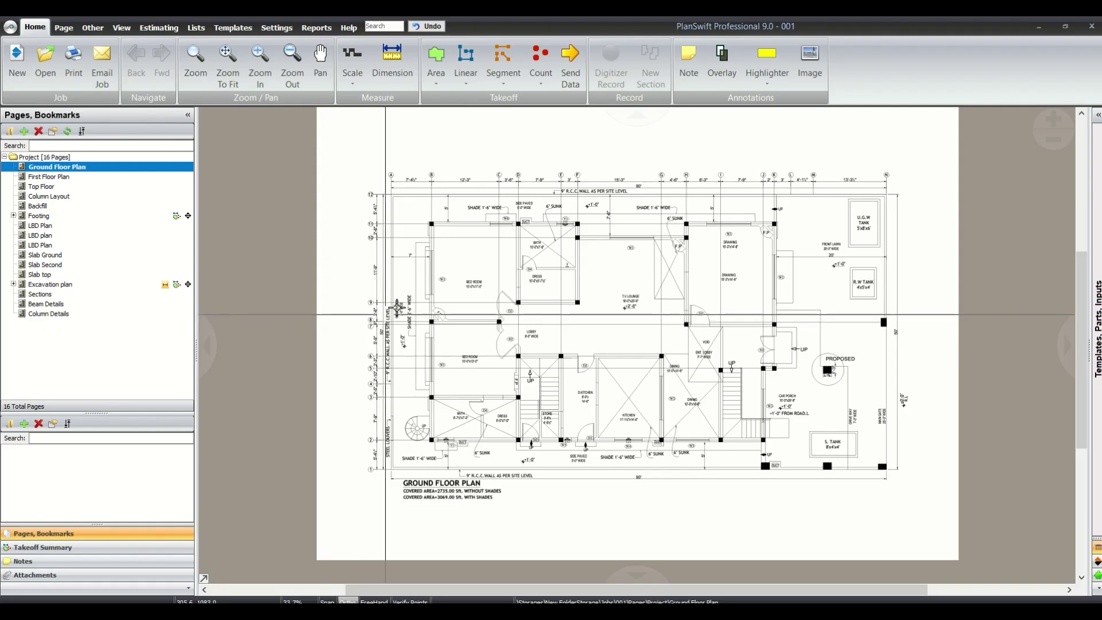
# Open the Footing page through its WF-1 takeoff and highlight all the footing takeoffs on the plan to review them
pyautogui.click(14, 216)
pyautogui.click(60, 226)
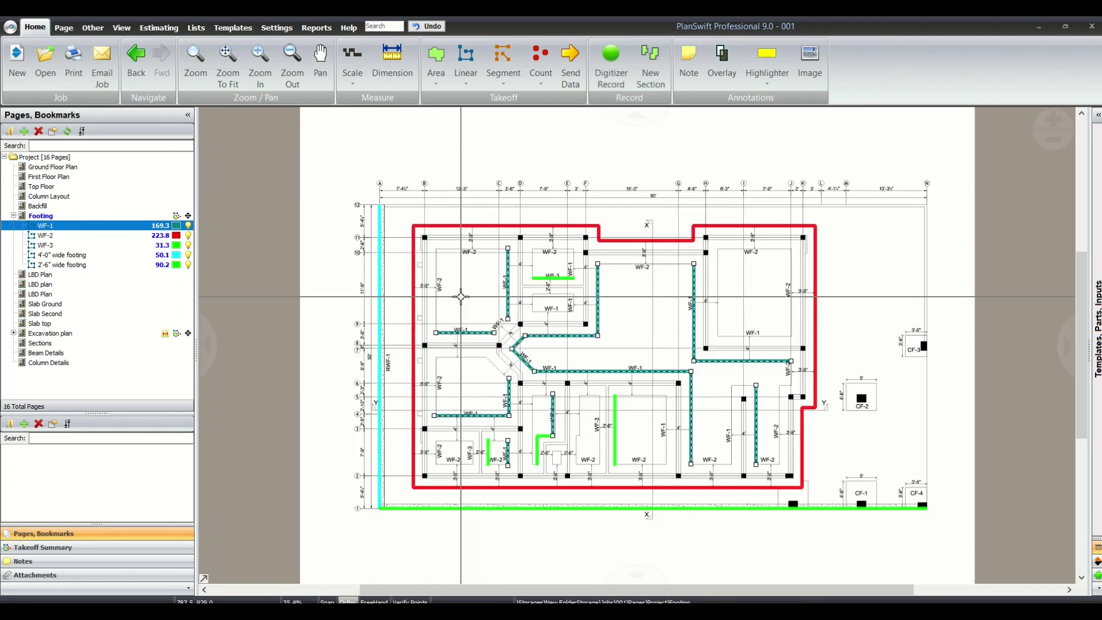
pyautogui.rightClick(461, 297)
pyautogui.press('Escape')
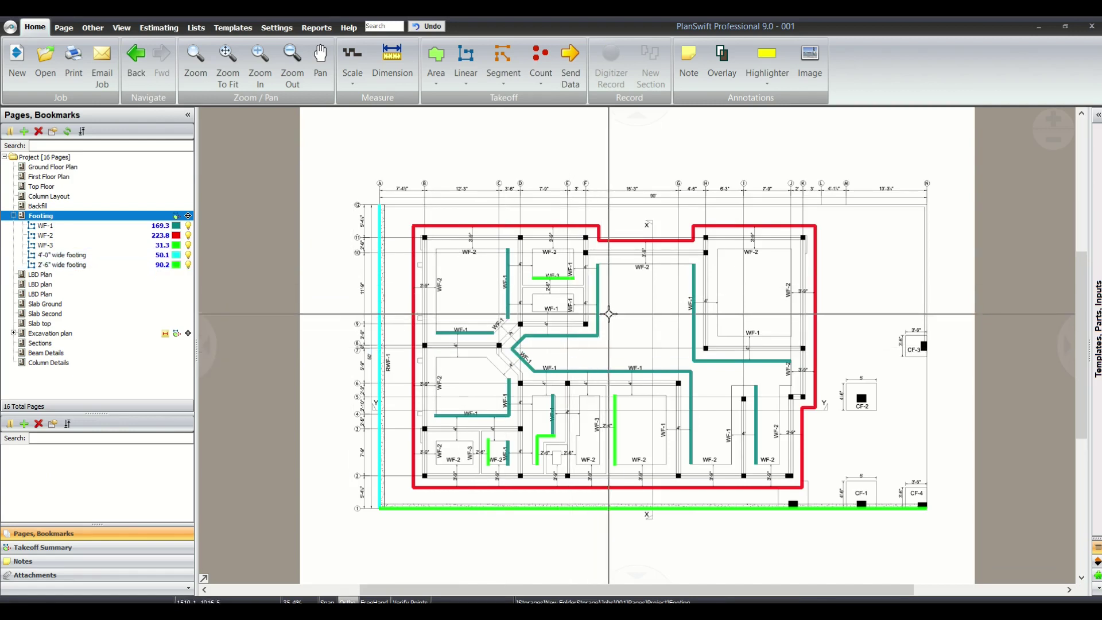
pyautogui.scroll(5, 548, 298)
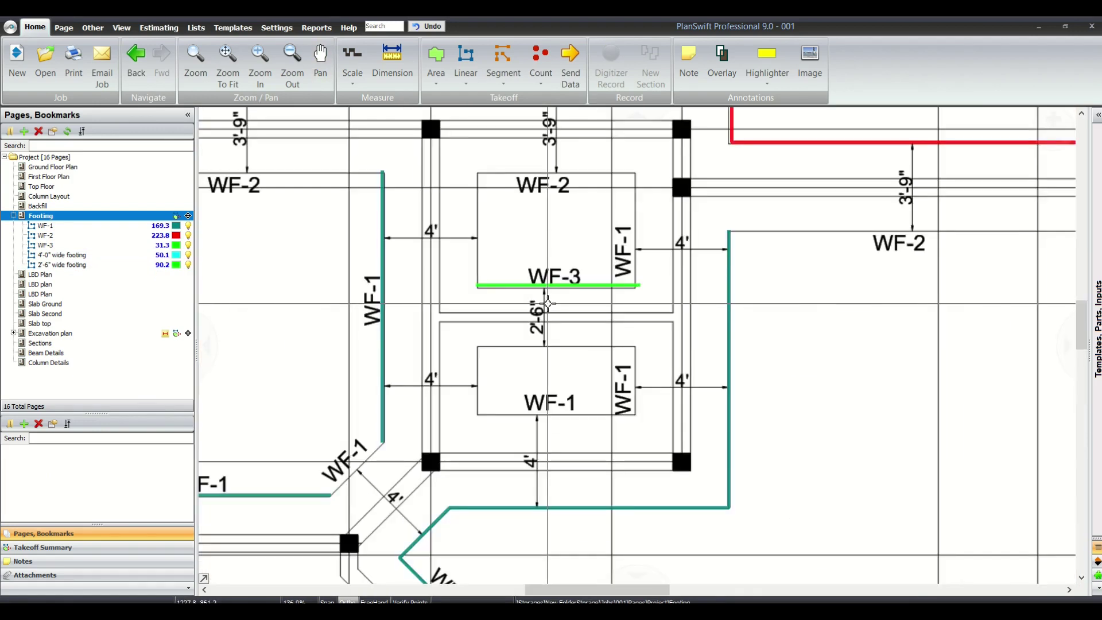
pyautogui.scroll(-4, 548, 303)
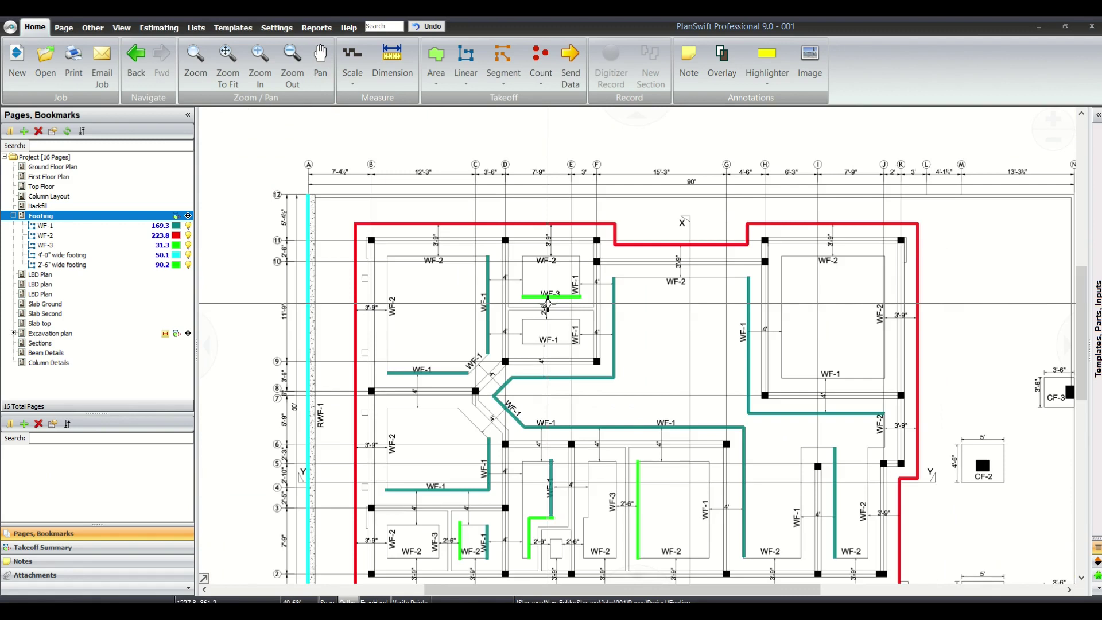
pyautogui.scroll(-2, 549, 303)
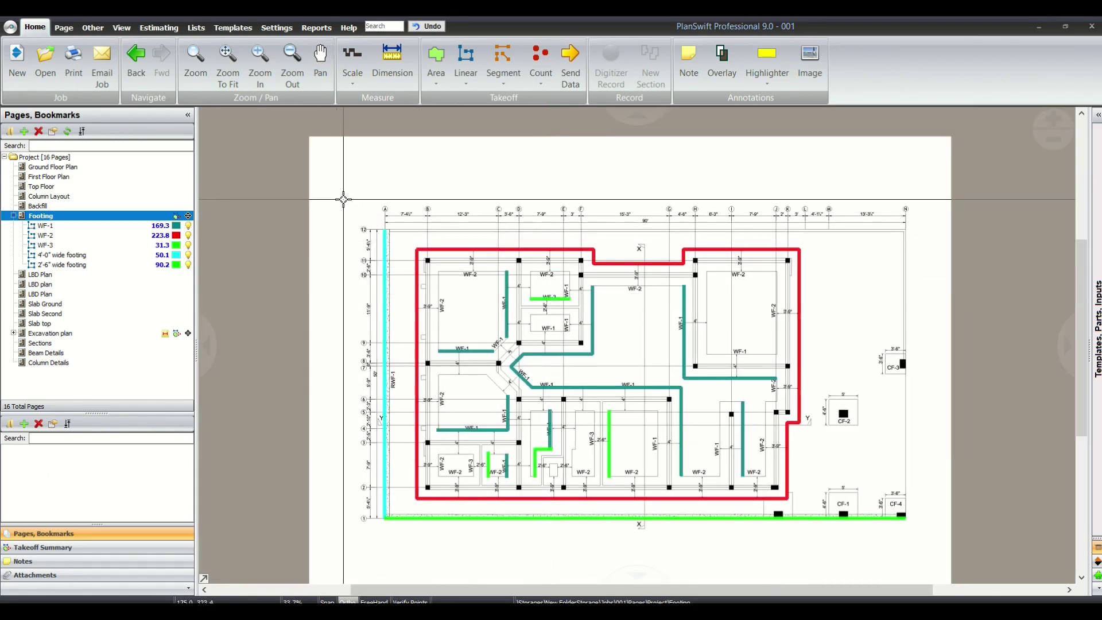
pyautogui.moveTo(343, 200); pyautogui.dragTo(921, 545)
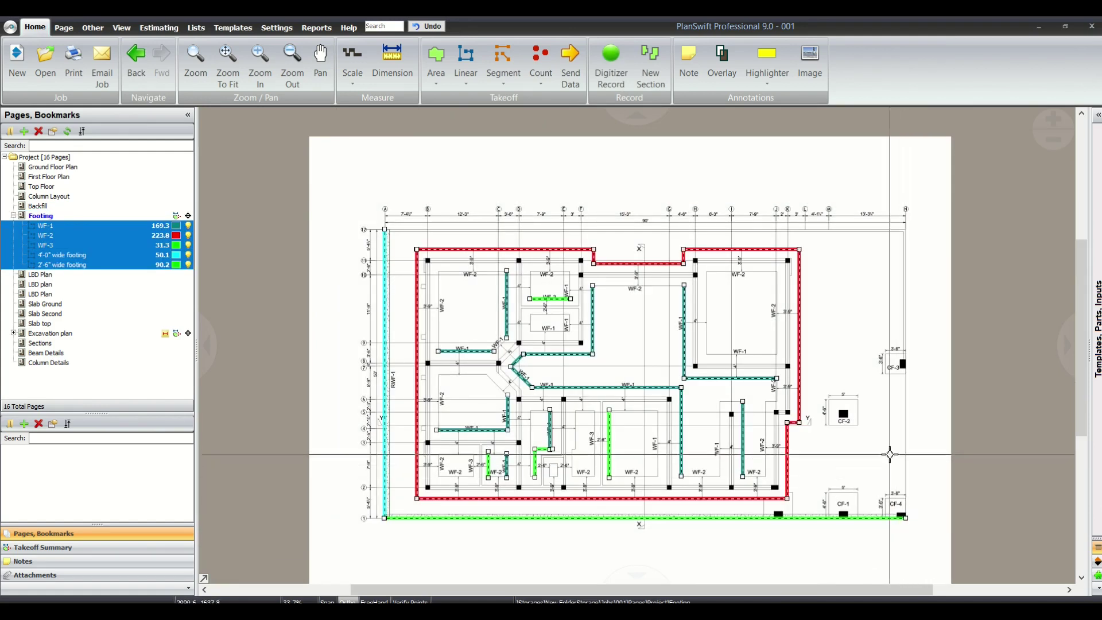
pyautogui.click(861, 434)
# Examine the isolated column footings CF-2 and CF-3 and their dimensions on the footing plan
pyautogui.scroll(9, 861, 434)
pyautogui.hscroll(5, 689, 322)
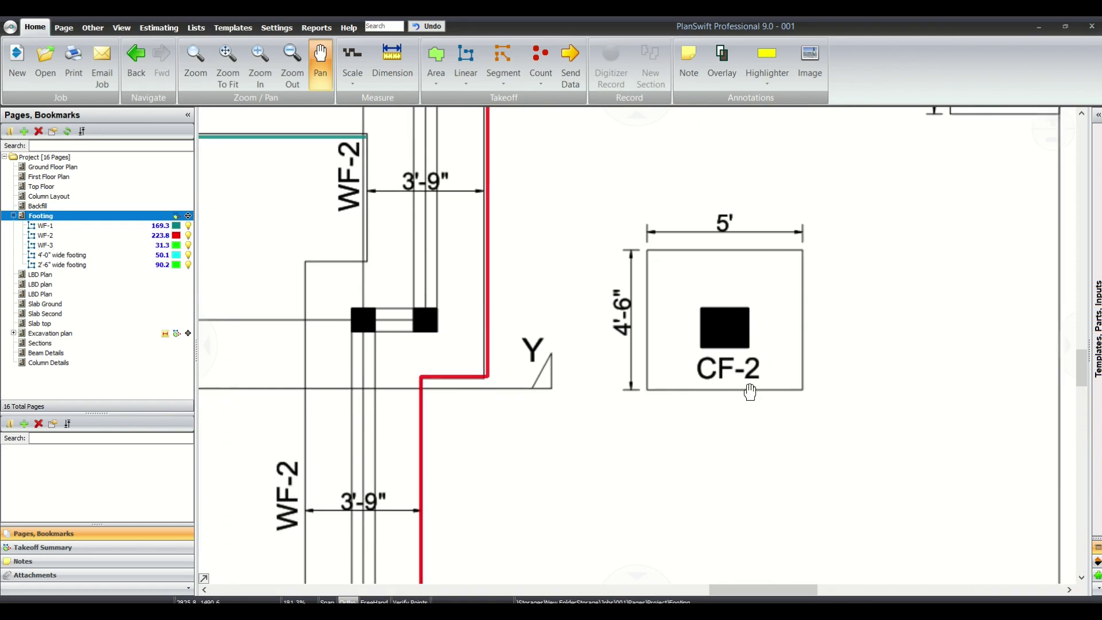
pyautogui.moveTo(515, 200); pyautogui.dragTo(758, 432)
pyautogui.scroll(-4, 758, 432)
pyautogui.moveTo(666, 231); pyautogui.dragTo(788, 395)
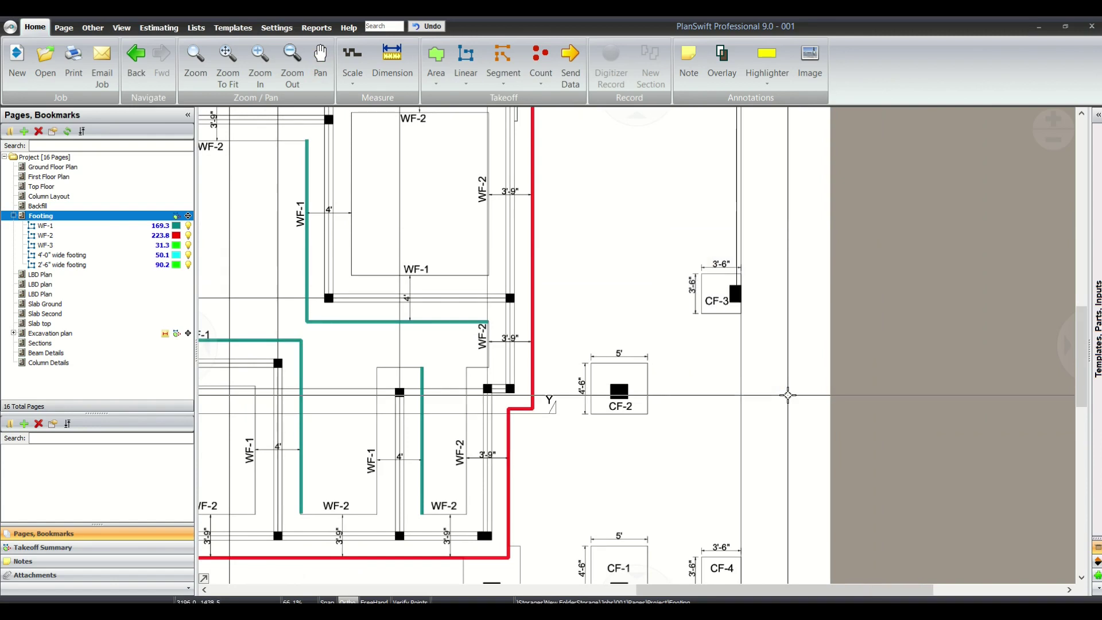
pyautogui.scroll(4, 719, 304)
pyautogui.moveTo(614, 159); pyautogui.dragTo(783, 364)
pyautogui.scroll(-1, 783, 364)
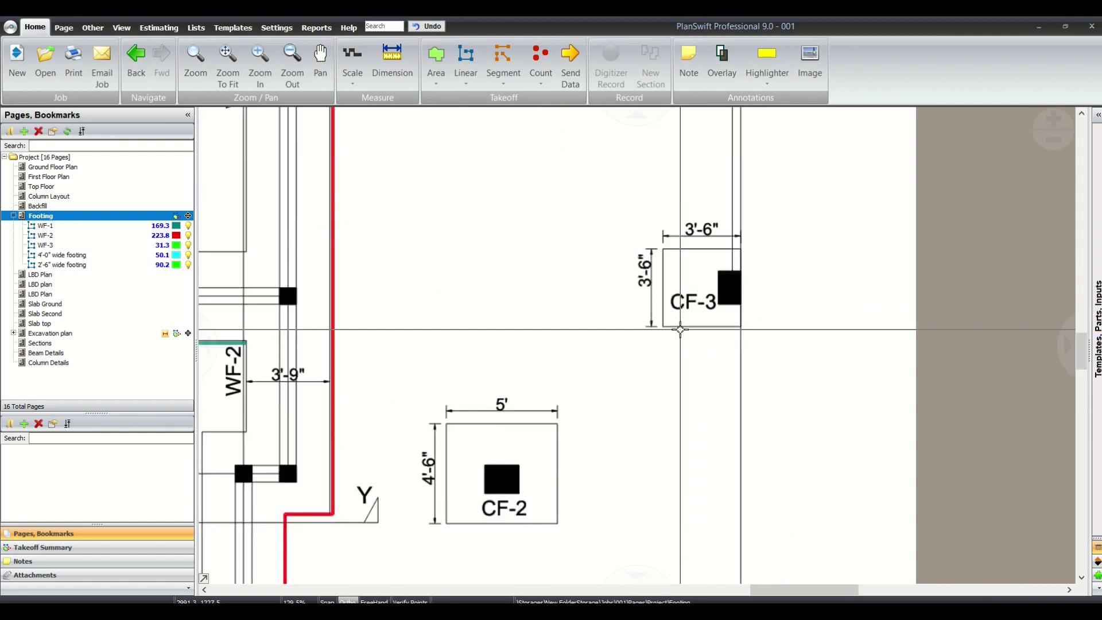
pyautogui.scroll(-3, 768, 362)
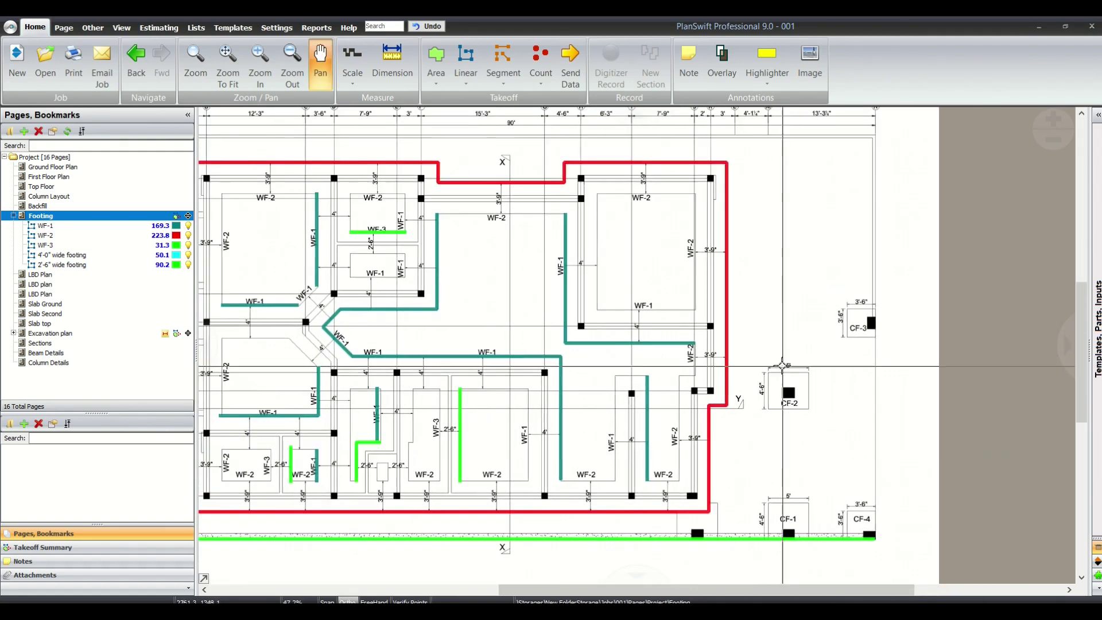
pyautogui.scroll(-2, 783, 363)
# Switch to the SAMPLE PROJECT workbook in Excel and start the description in cell C11 with "Footing WF-1"
pyautogui.hotkey('alt', 'Tab')
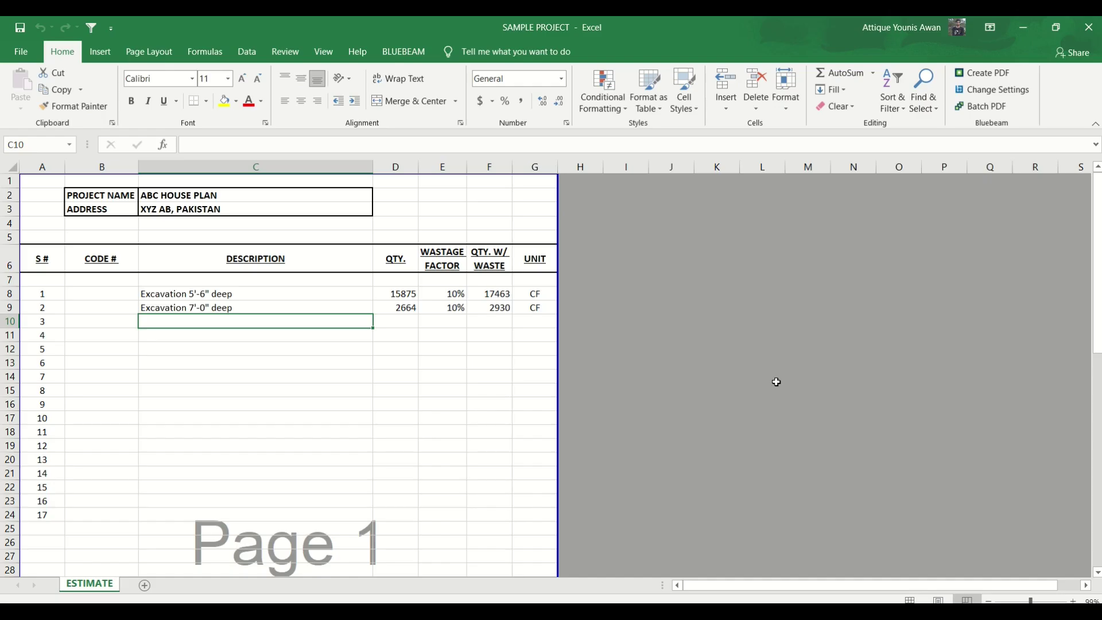
pyautogui.click(202, 336)
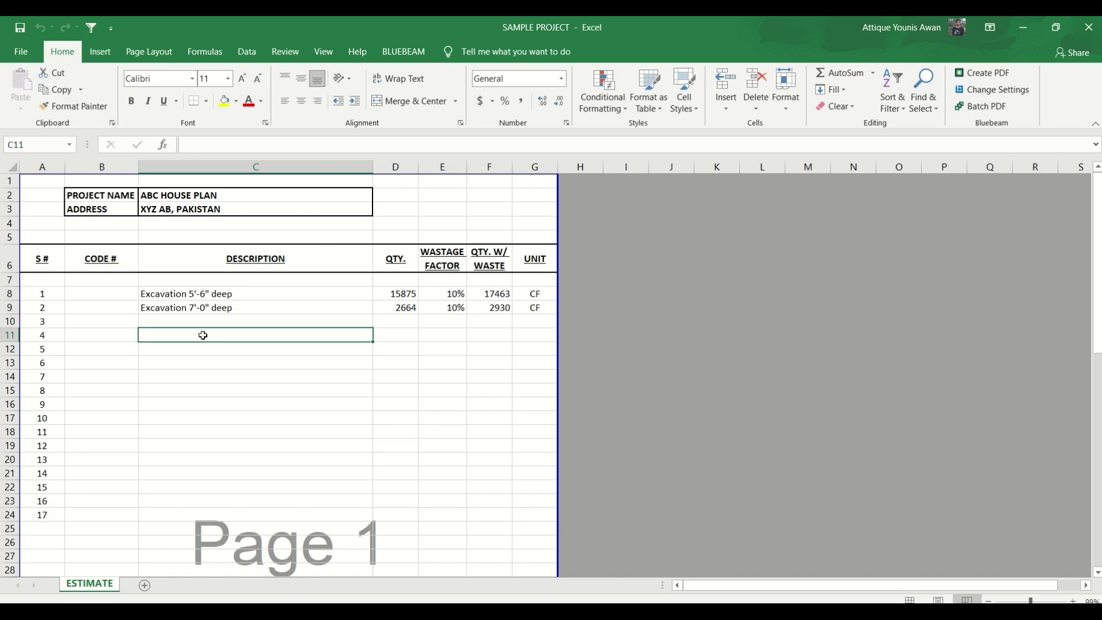
pyautogui.write('Footi')
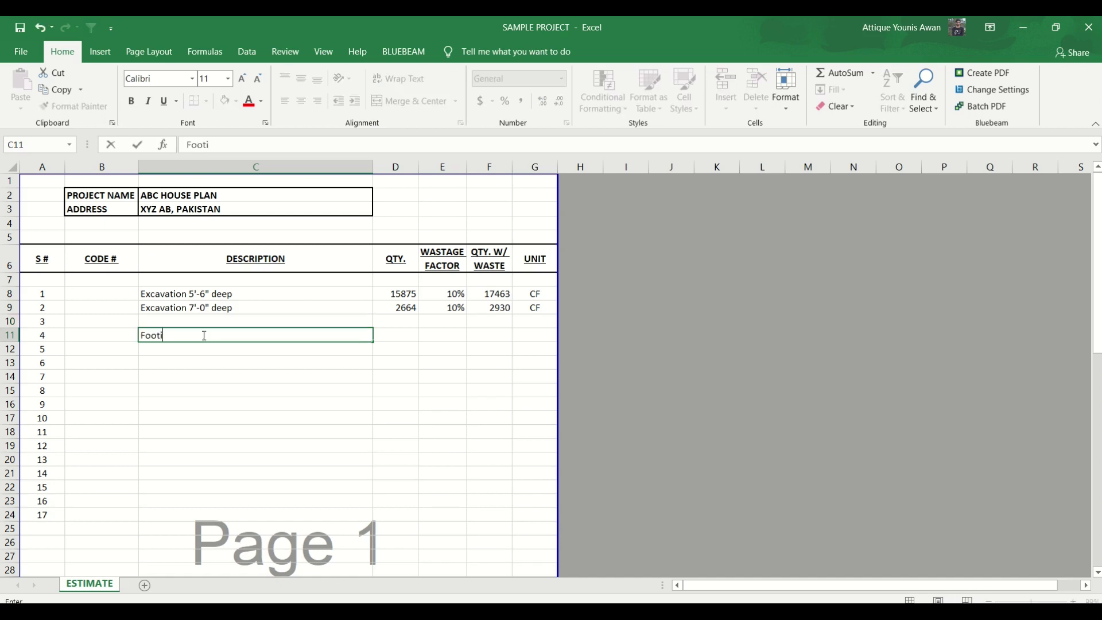
pyautogui.write('ng WF-1')
# Switch back to PlanSwift and review the wall footing layout on the Footing page
pyautogui.hotkey('alt', 'Tab')
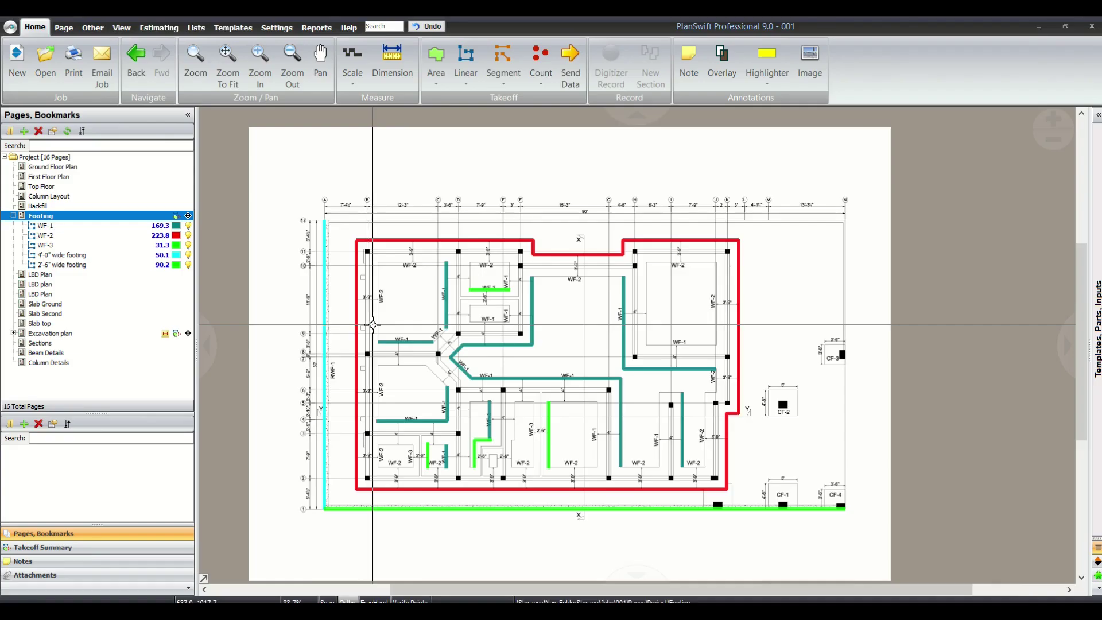
pyautogui.scroll(1, 489, 253)
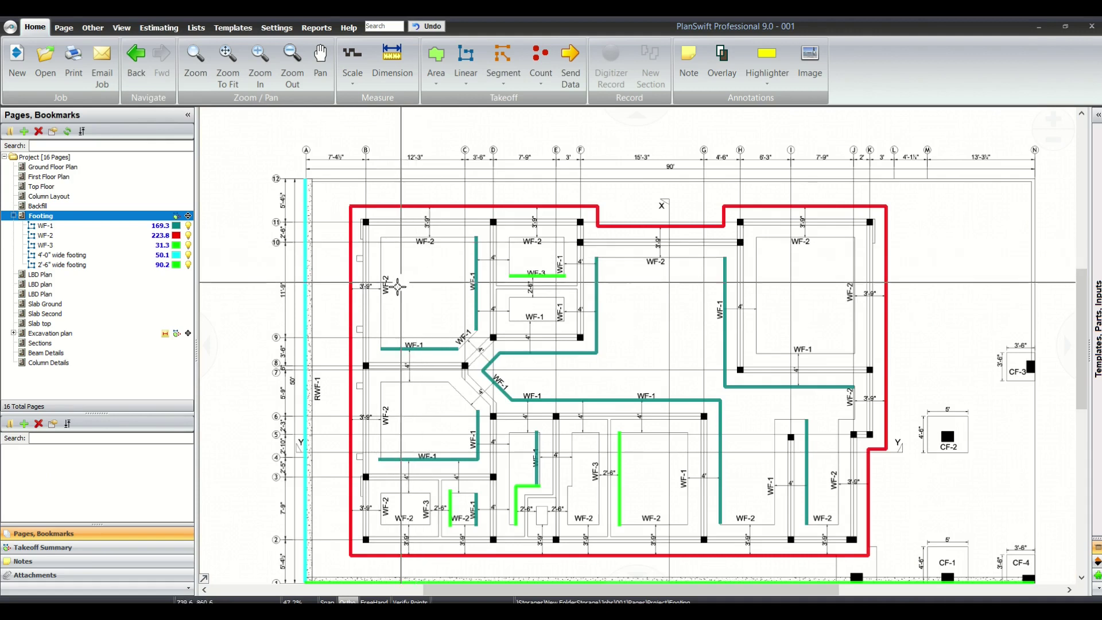
pyautogui.moveTo(383, 303); pyautogui.dragTo(428, 327)
pyautogui.scroll(-1, 428, 327)
pyautogui.scroll(1, 460, 356)
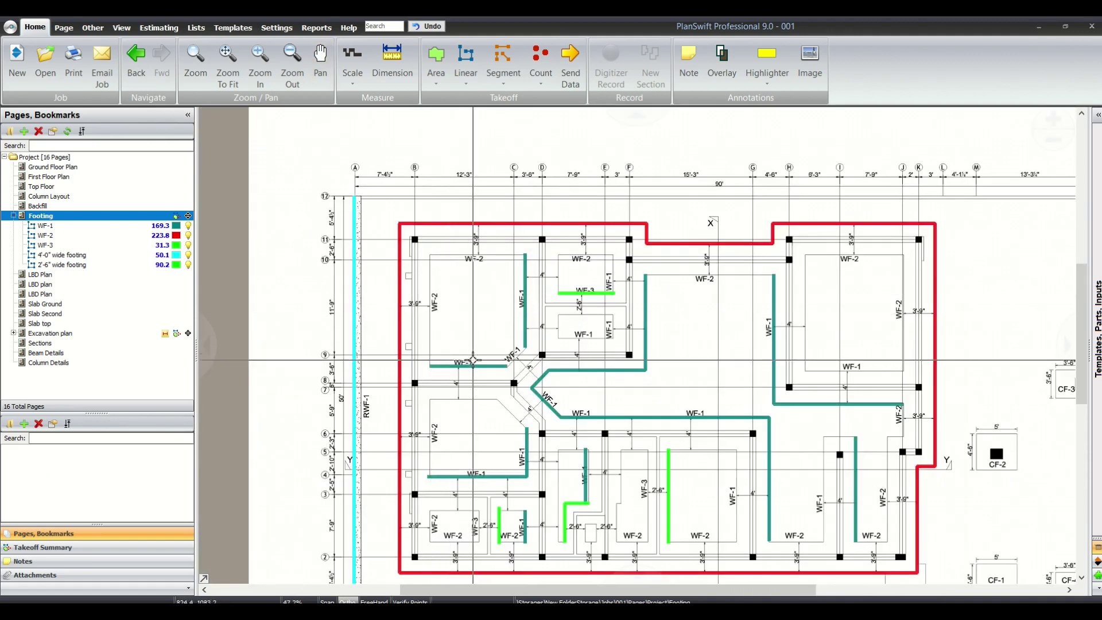
pyautogui.scroll(-1, 488, 390)
pyautogui.moveTo(495, 398); pyautogui.dragTo(481, 366)
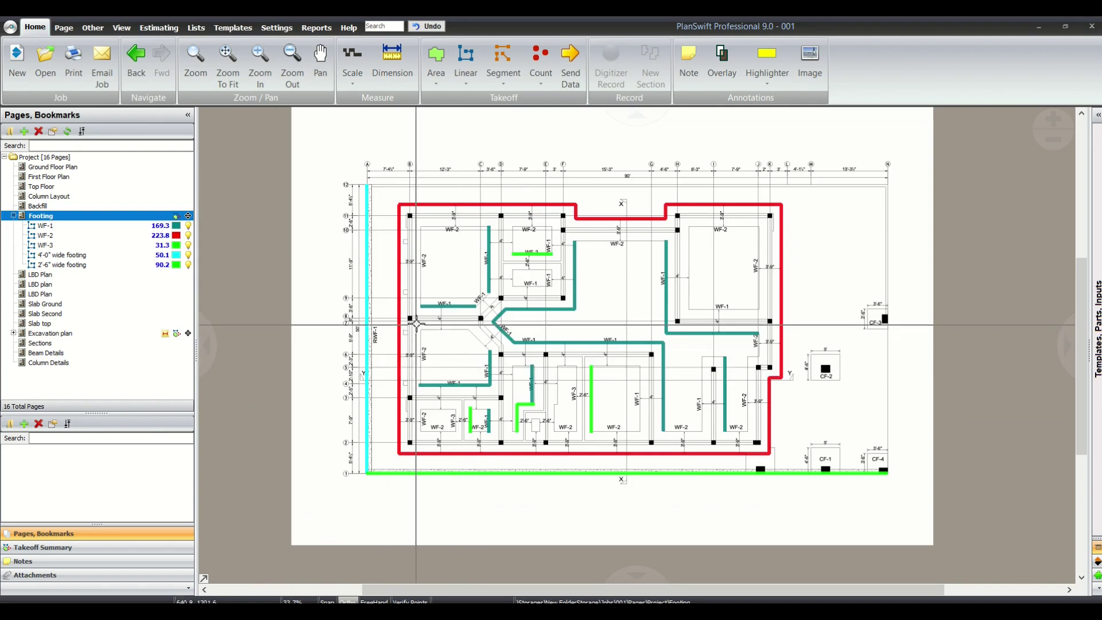
# Open the Sections page and examine the depth dimension of the wall footing in section X-X
pyautogui.click(75, 347)
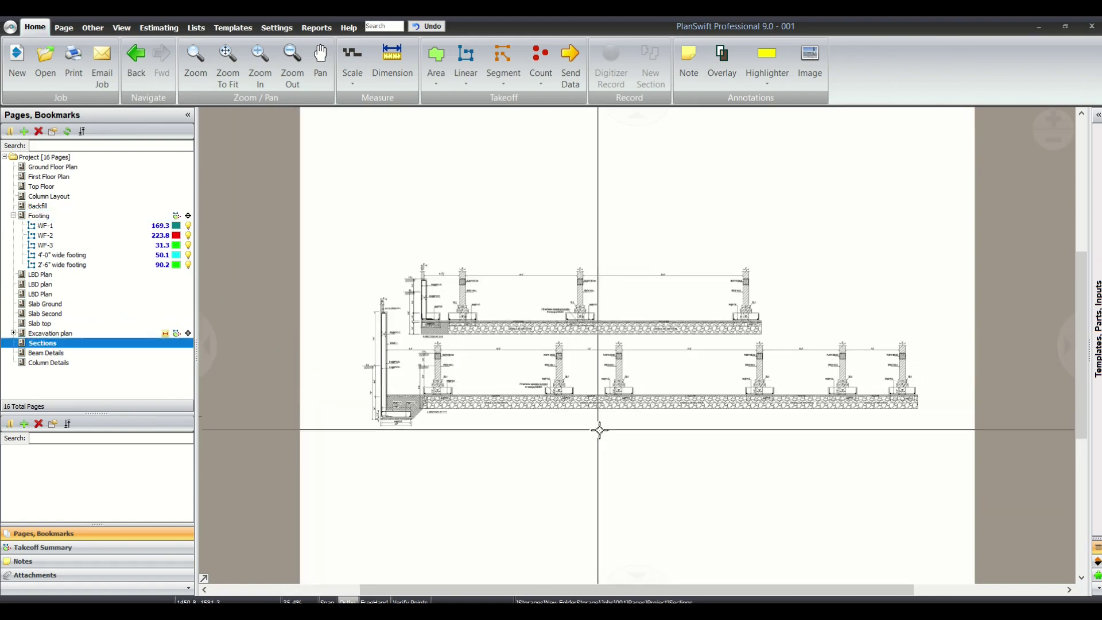
pyautogui.scroll(8, 505, 367)
pyautogui.scroll(5, 456, 311)
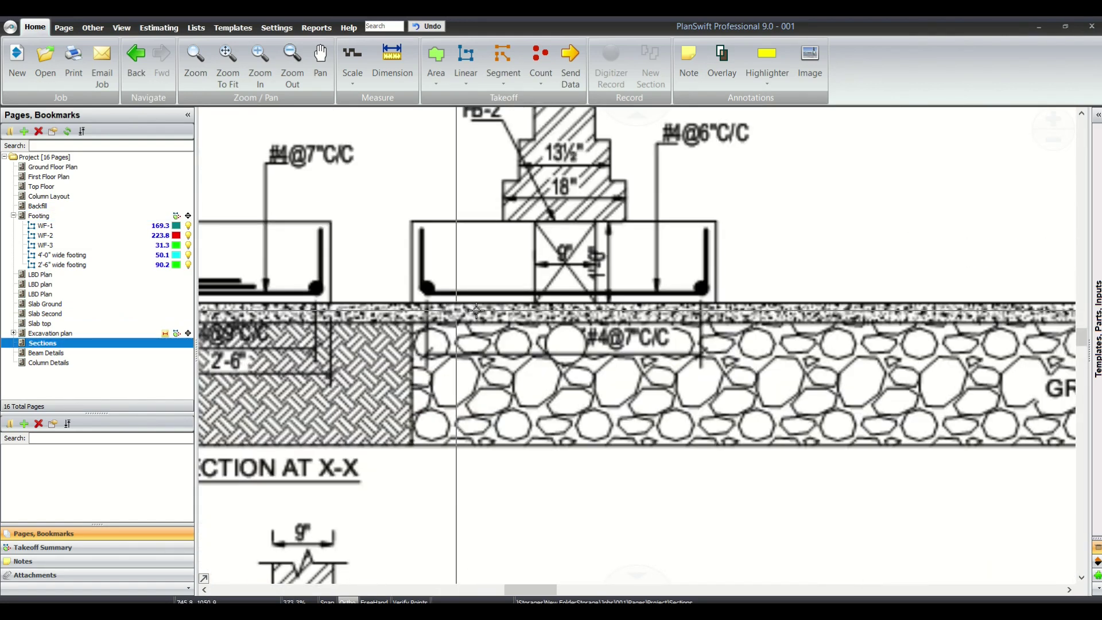
pyautogui.scroll(-3, 599, 235)
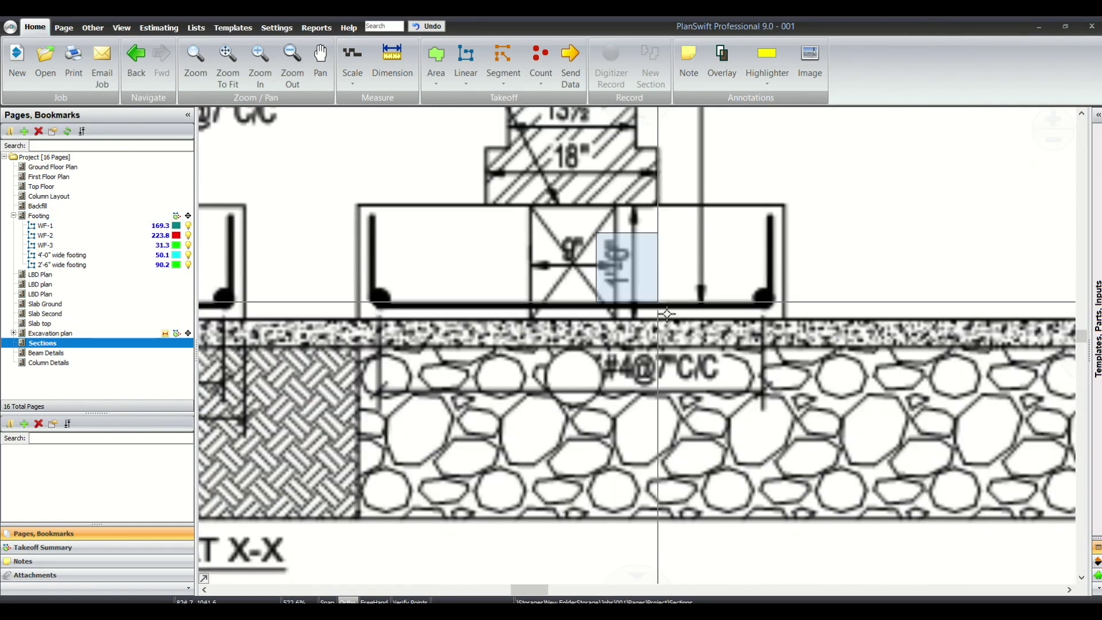
pyautogui.scroll(-1, 672, 352)
pyautogui.scroll(-5, 672, 351)
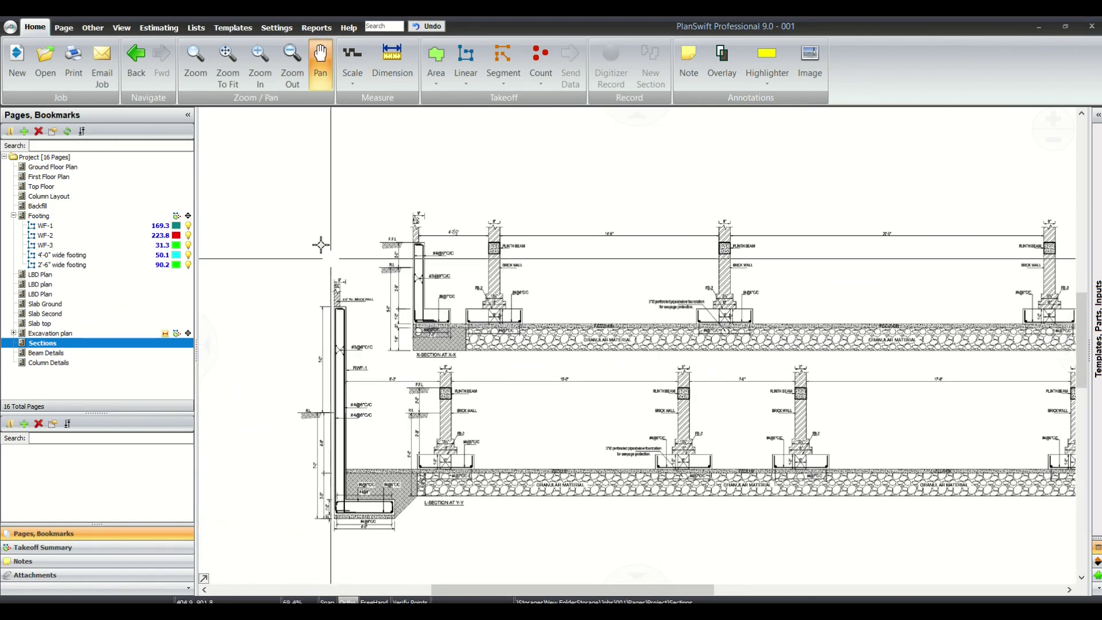
# Return to the Footing page, select the WF-1 takeoff and examine the footing's width dimension
pyautogui.click(66, 220)
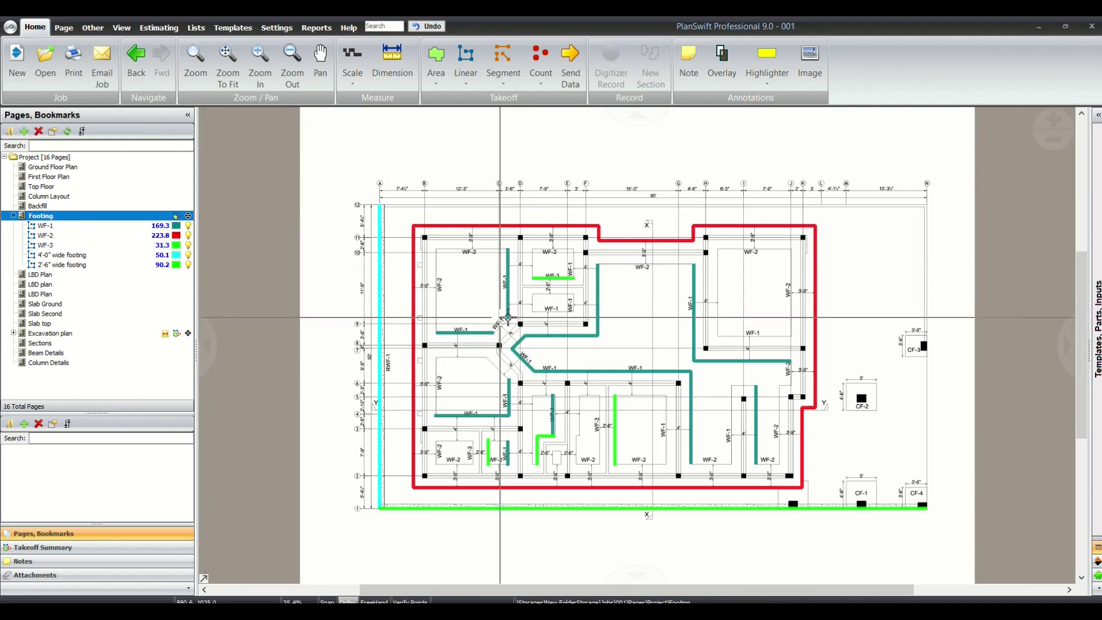
pyautogui.scroll(3, 545, 270)
pyautogui.scroll(-3, 545, 269)
pyautogui.scroll(-1, 545, 270)
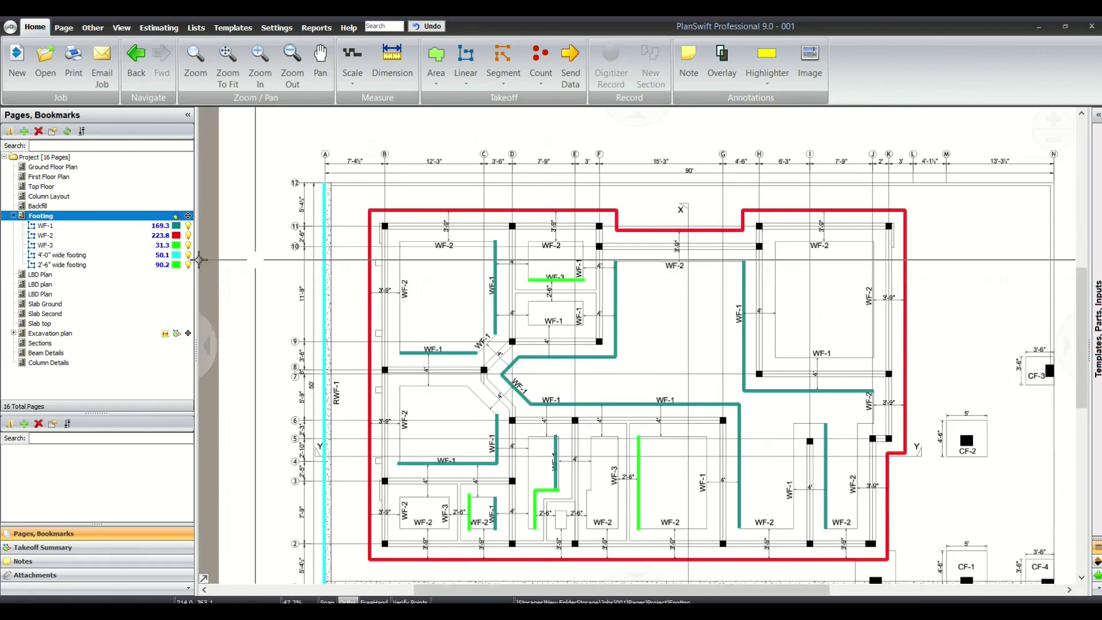
pyautogui.click(475, 289)
pyautogui.scroll(5, 543, 314)
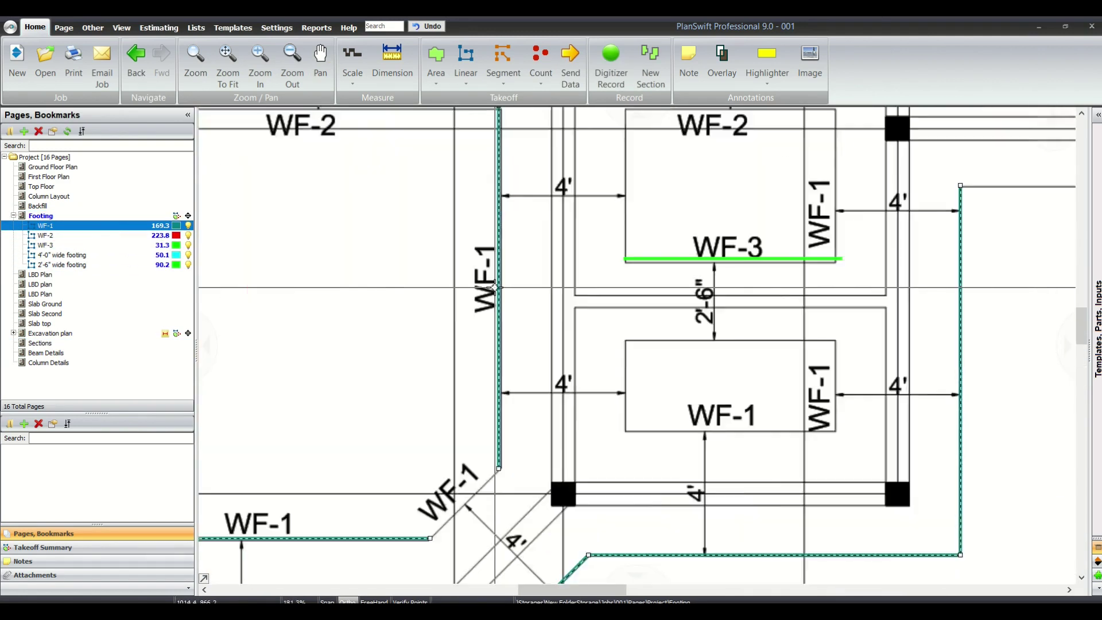
pyautogui.scroll(-2, 542, 313)
pyautogui.scroll(4, 541, 313)
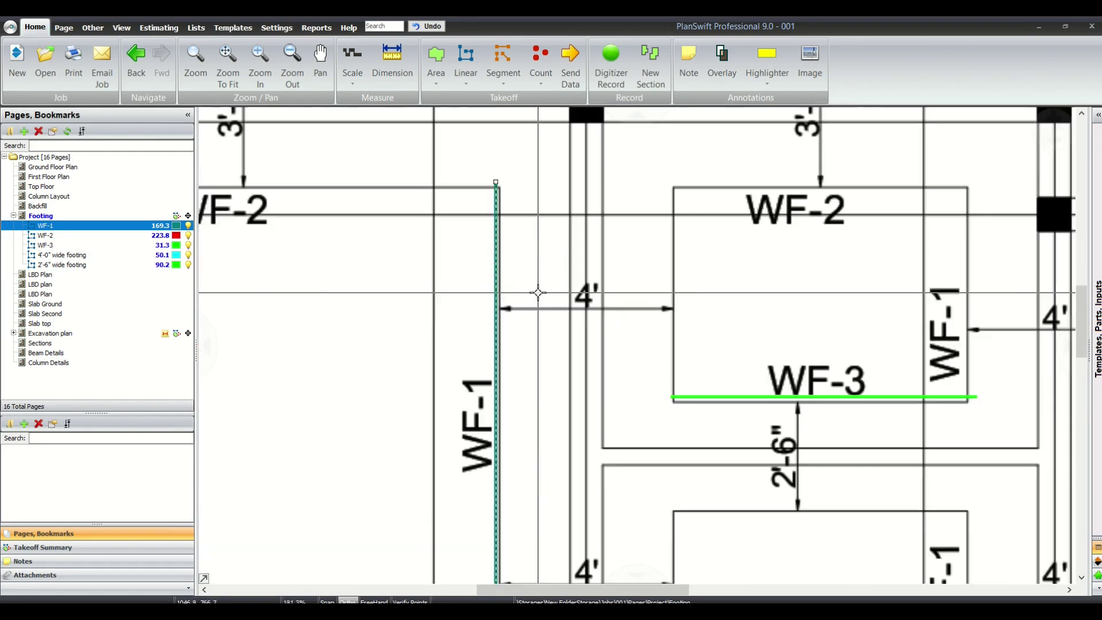
pyautogui.moveTo(544, 276); pyautogui.dragTo(633, 334)
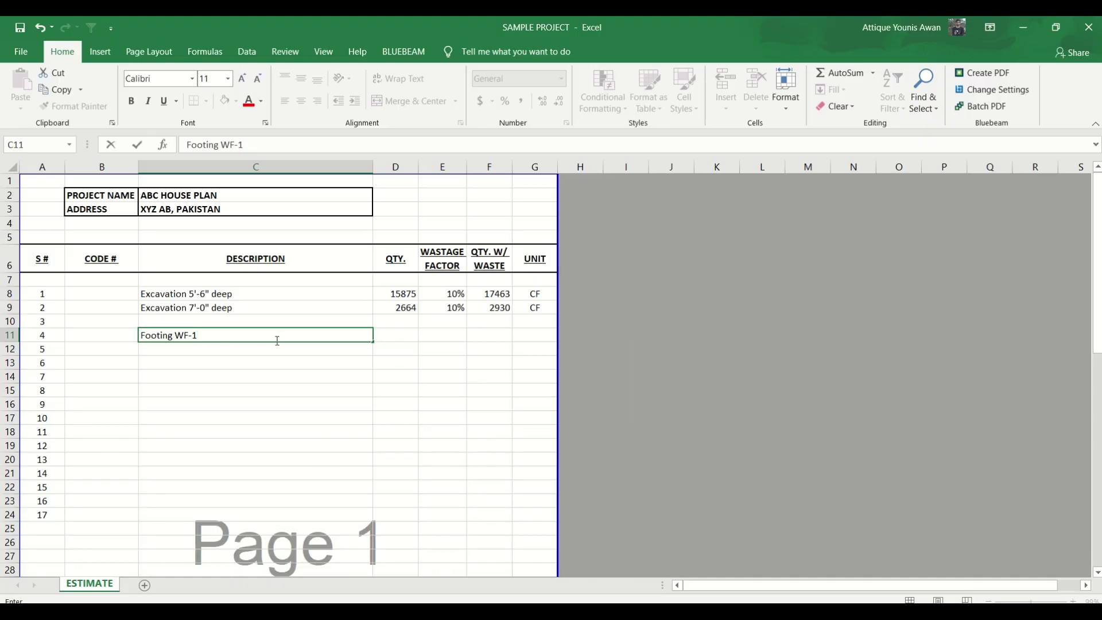
# Complete the description in cell C11 of the Excel estimate as "Footing WF-1: 4'-0" wide x 1'-0" deep"
pyautogui.write('0" wide x 1\'-0')
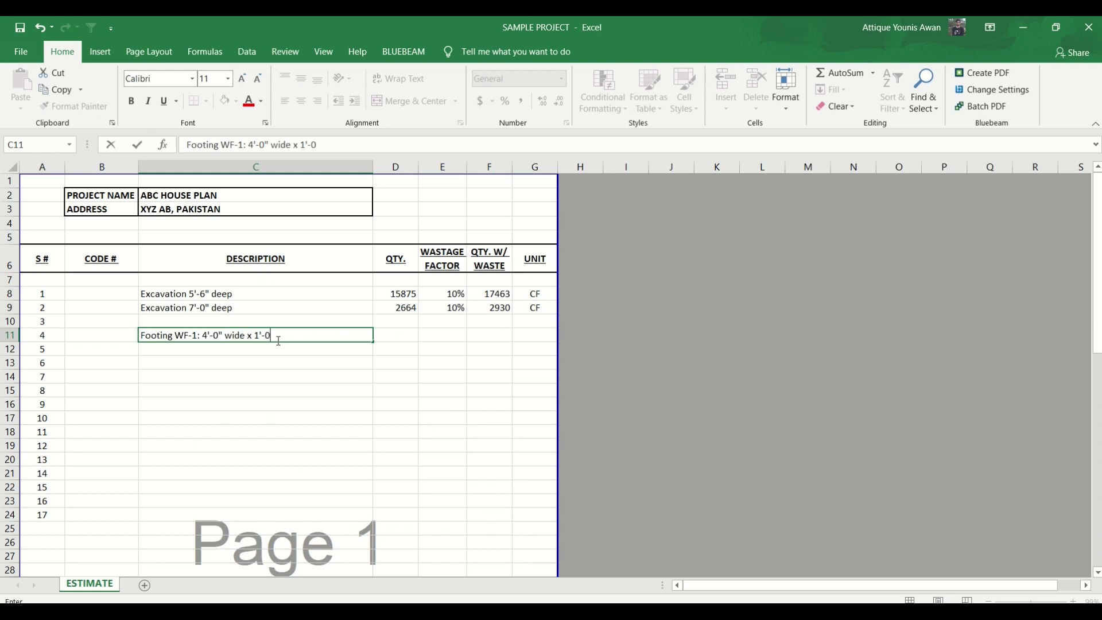
pyautogui.write('" deep')
pyautogui.press('BackSpace')
pyautogui.press('BackSpace')
pyautogui.write('ep')
pyautogui.press('Tab')
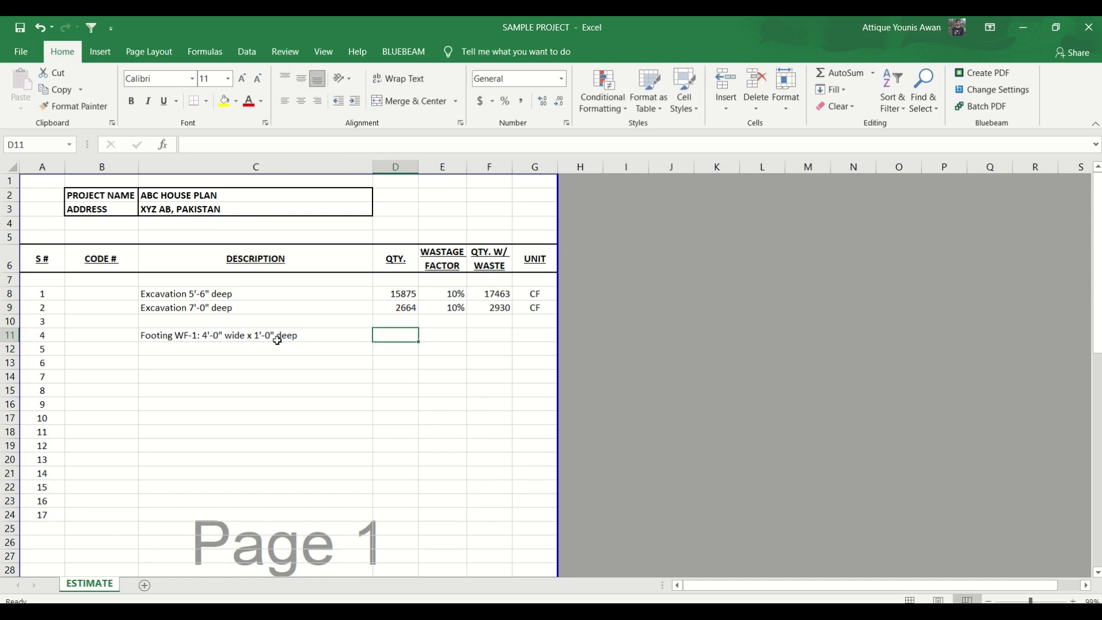
# Copy the wastage factor, quantity-with-waste formula and unit from E9:G9 to the WF-1 footing row at E11:G11
pyautogui.moveTo(447, 307); pyautogui.dragTo(534, 308)
pyautogui.hotkey('ctrl', 'c')
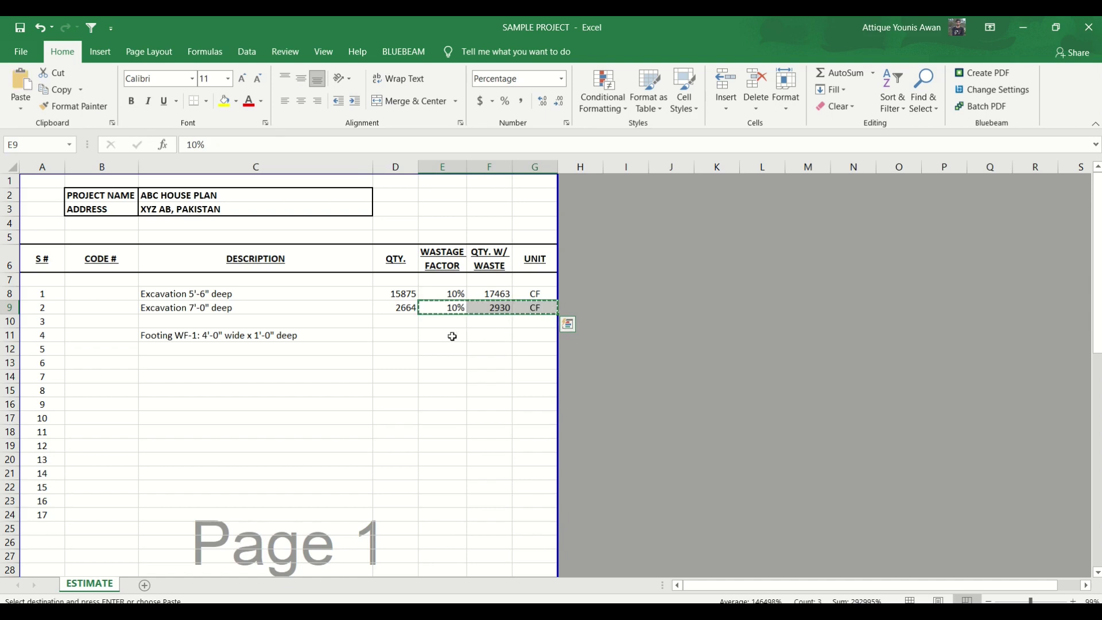
pyautogui.click(450, 337)
pyautogui.hotkey('ctrl', 'v')
pyautogui.press('Escape')
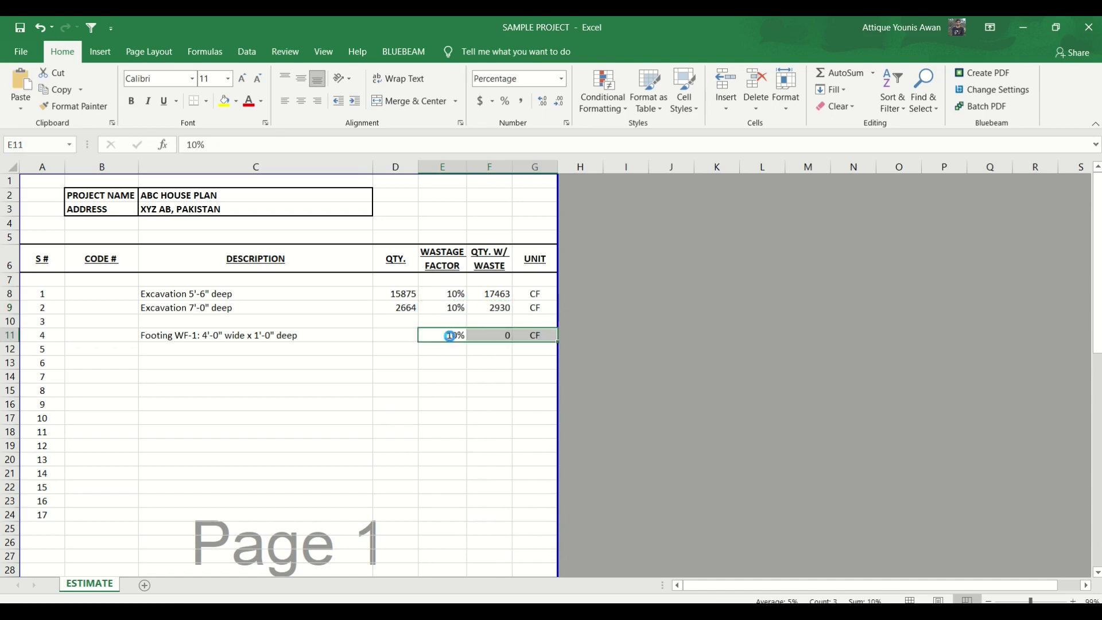
pyautogui.click(446, 336)
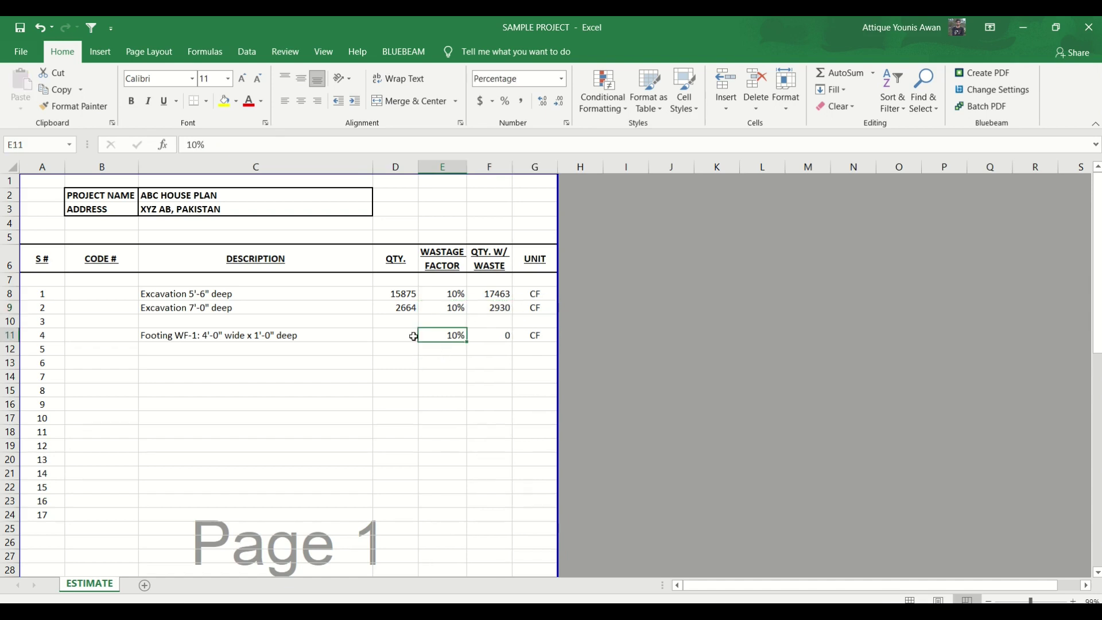
# Check the WF-1 takeoff length in PlanSwift and enter the quantity formula =169.3*4*1 in cell D11 of the Excel estimate
pyautogui.click(394, 336)
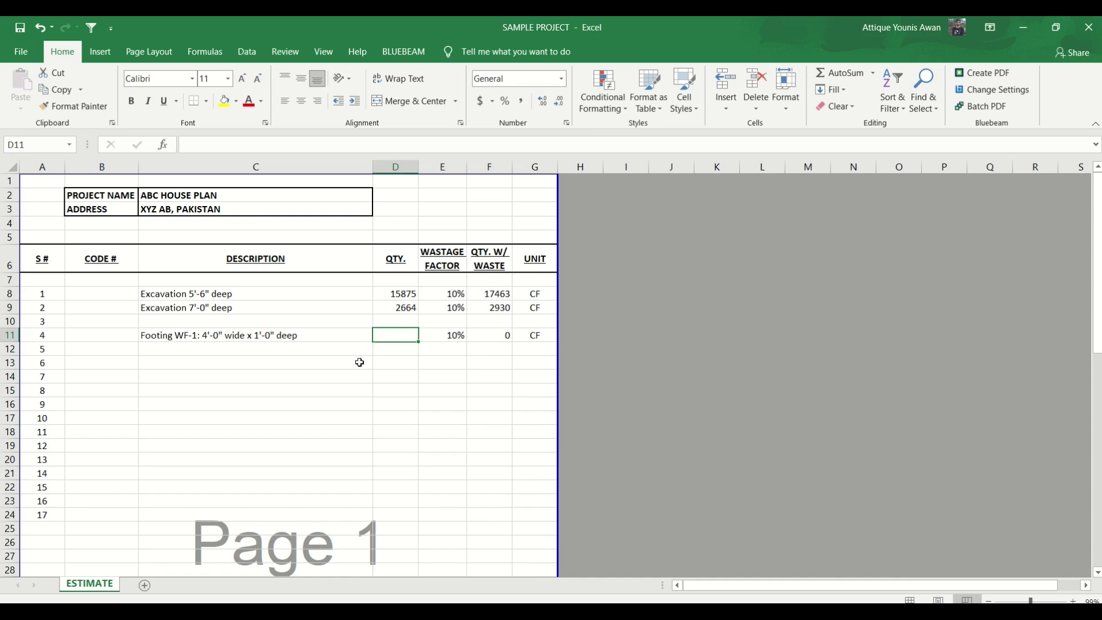
pyautogui.hotkey('alt', 'Tab')
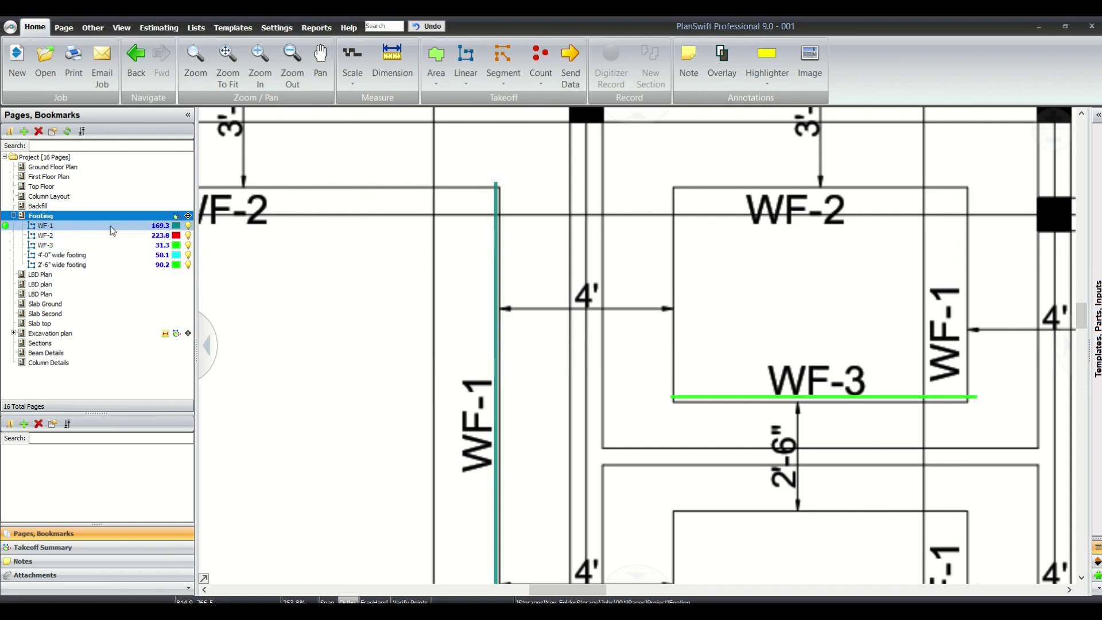
pyautogui.scroll(-10, 511, 353)
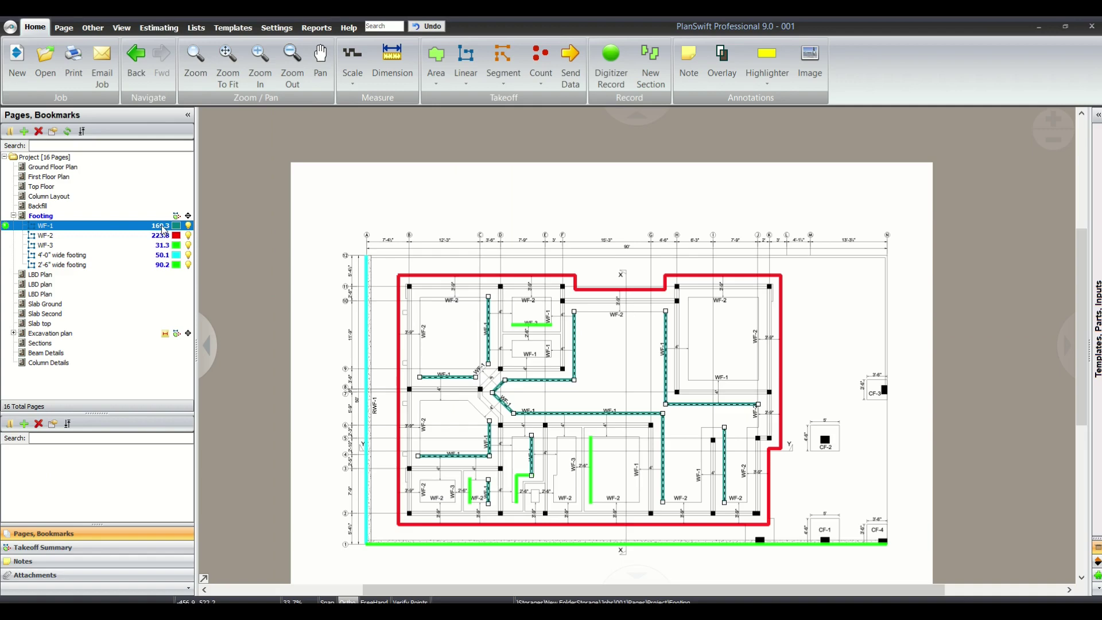
pyautogui.hotkey('alt', 'Tab')
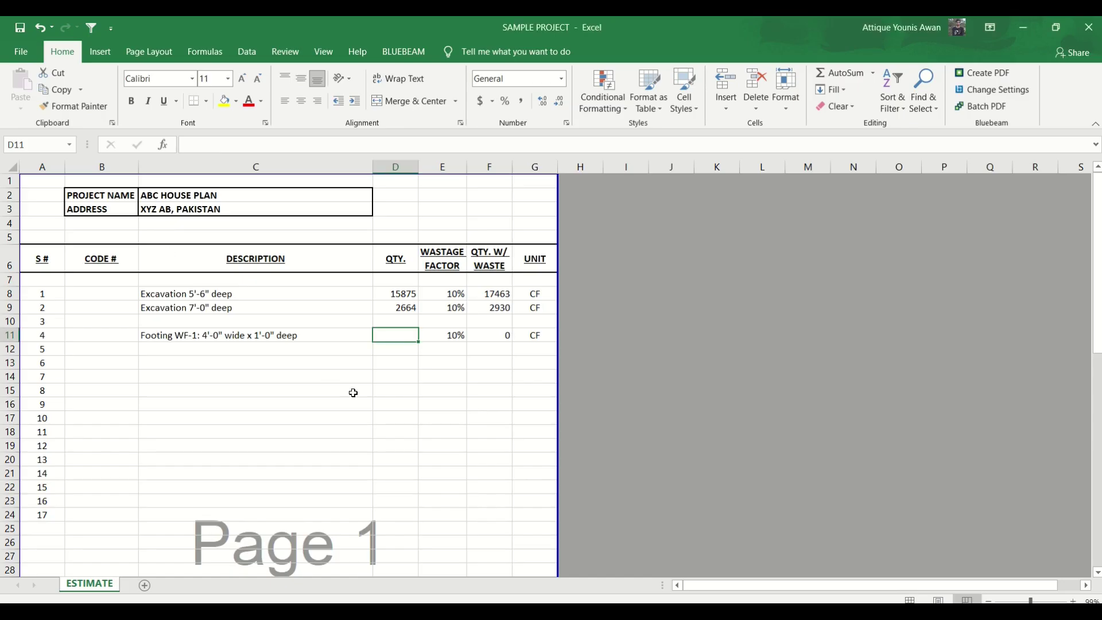
pyautogui.write('=-')
pyautogui.press('BackSpace')
pyautogui.write('163.')
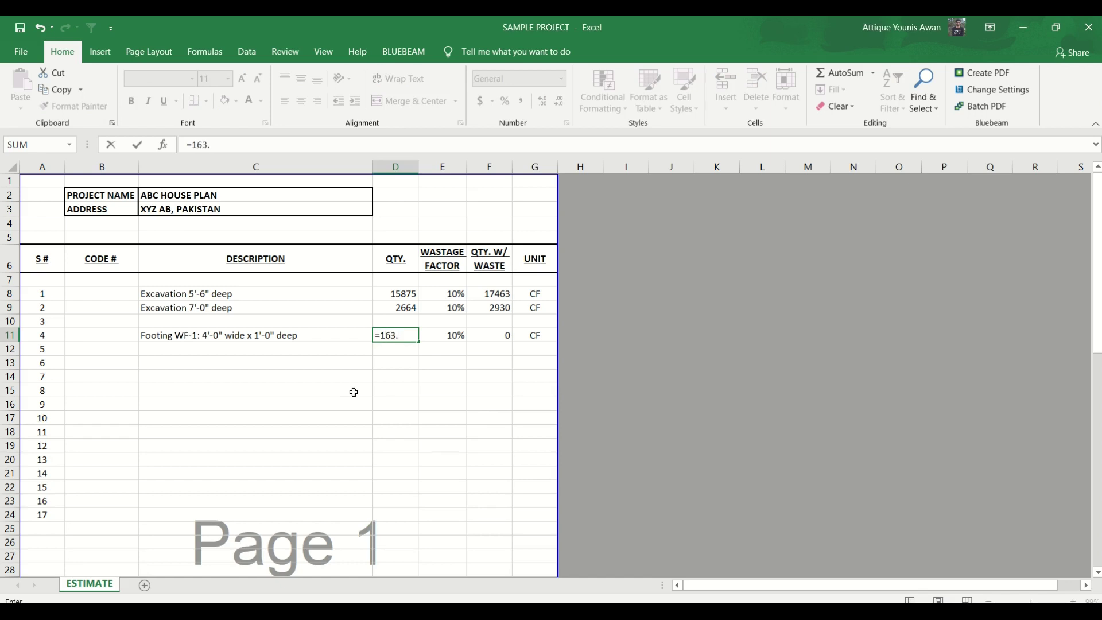
pyautogui.press('BackSpace')
pyautogui.press('BackSpace')
pyautogui.write('9.3*4*1')
pyautogui.press('Return')
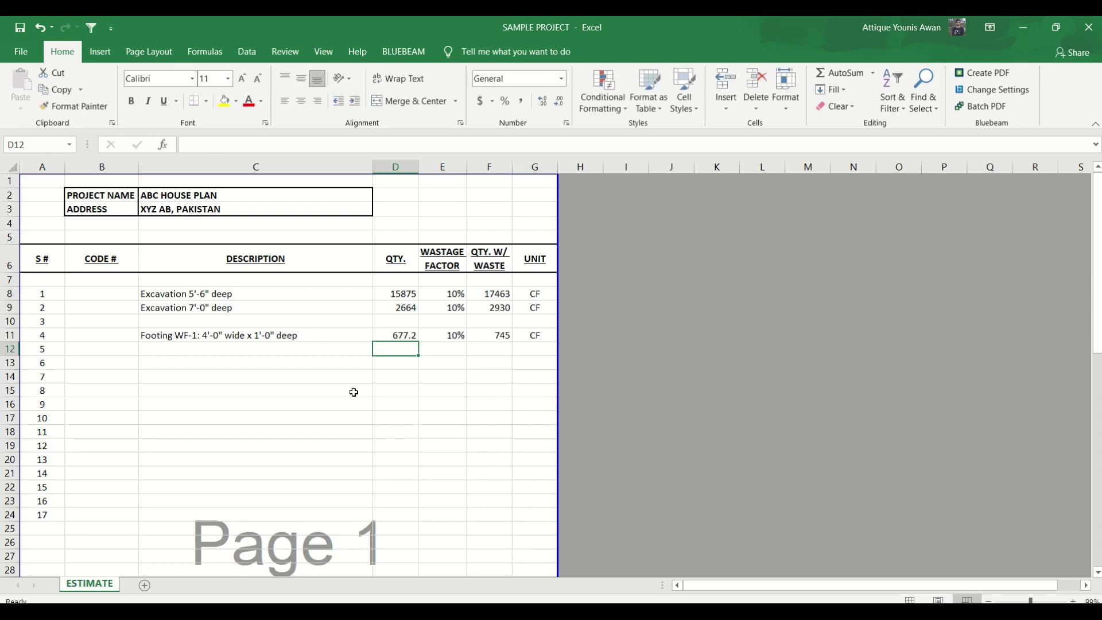
# Format the WF-1 quantity in D11 to show no decimal places
pyautogui.click(413, 333)
pyautogui.click(559, 101)
pyautogui.click(389, 350)
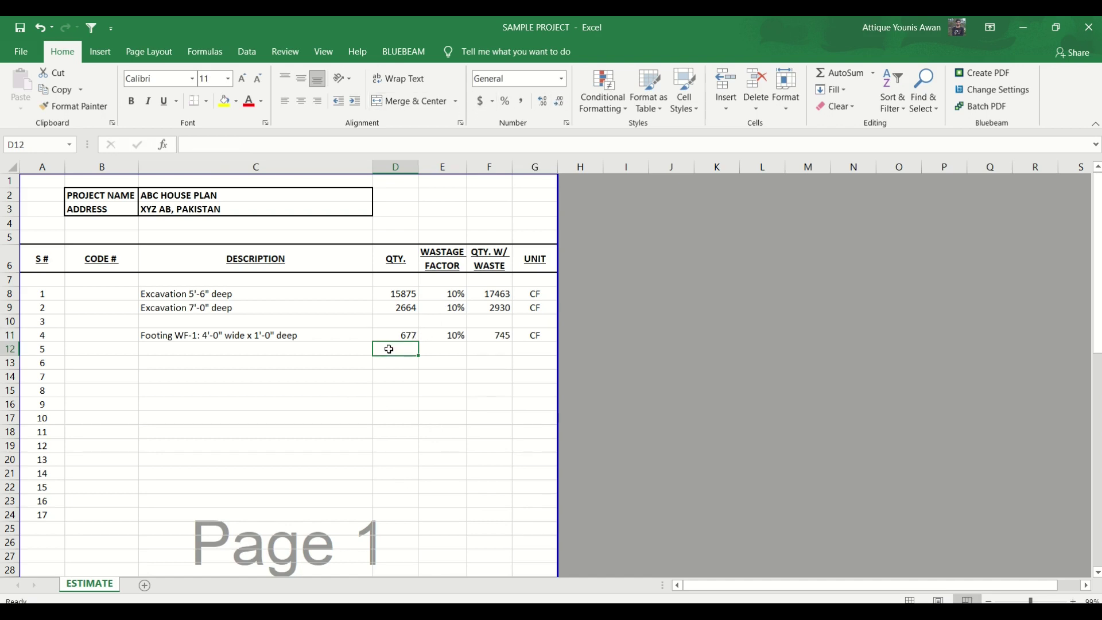
# Fill the WF-1 footing row down into C12:G12 and change the footing name in C12 to WF-2
pyautogui.click(200, 332)
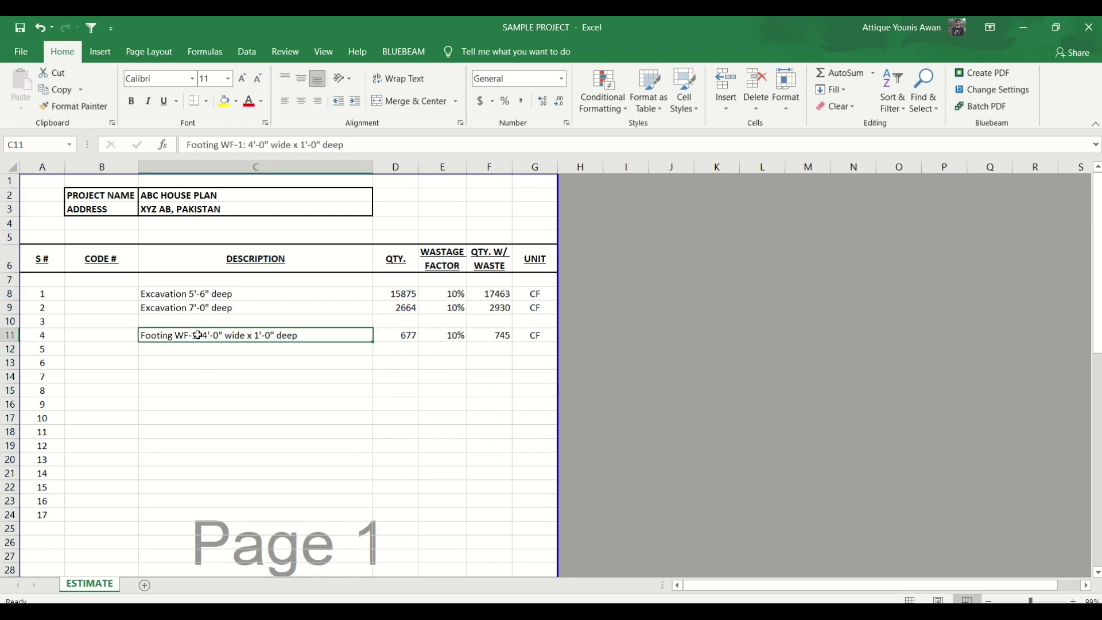
pyautogui.moveTo(170, 348); pyautogui.dragTo(517, 351)
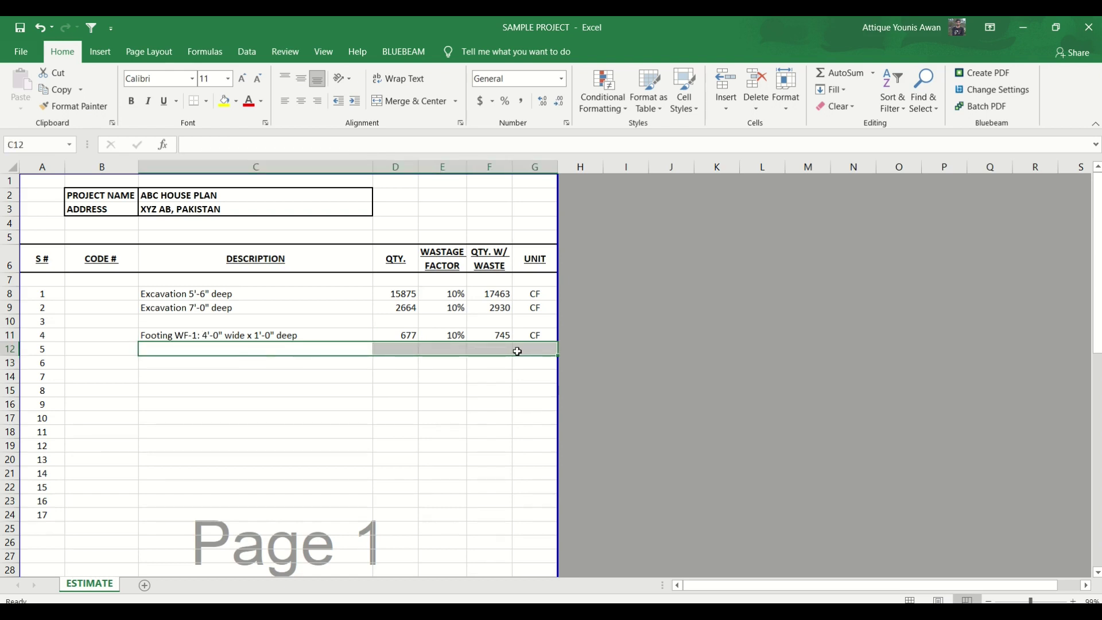
pyautogui.hotkey('ctrl', 'd')
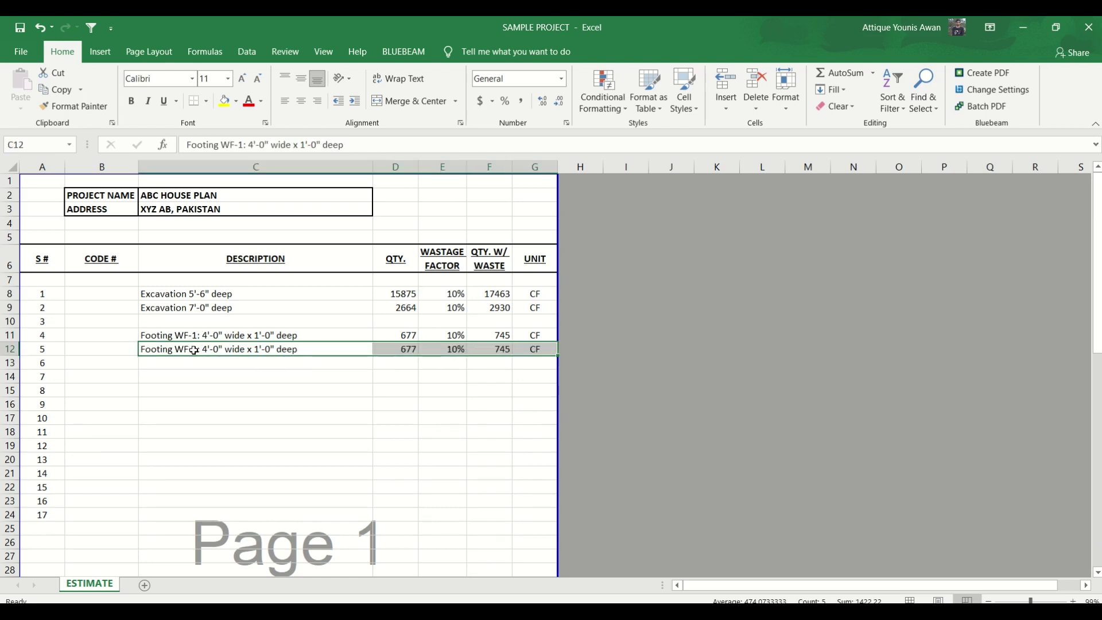
pyautogui.doubleClick(196, 350)
pyautogui.press('BackSpace')
pyautogui.write('2')
# Switch to PlanSwift and examine the width dimension of the WF-2 footings on the Footing page
pyautogui.hotkey('alt', 'Tab')
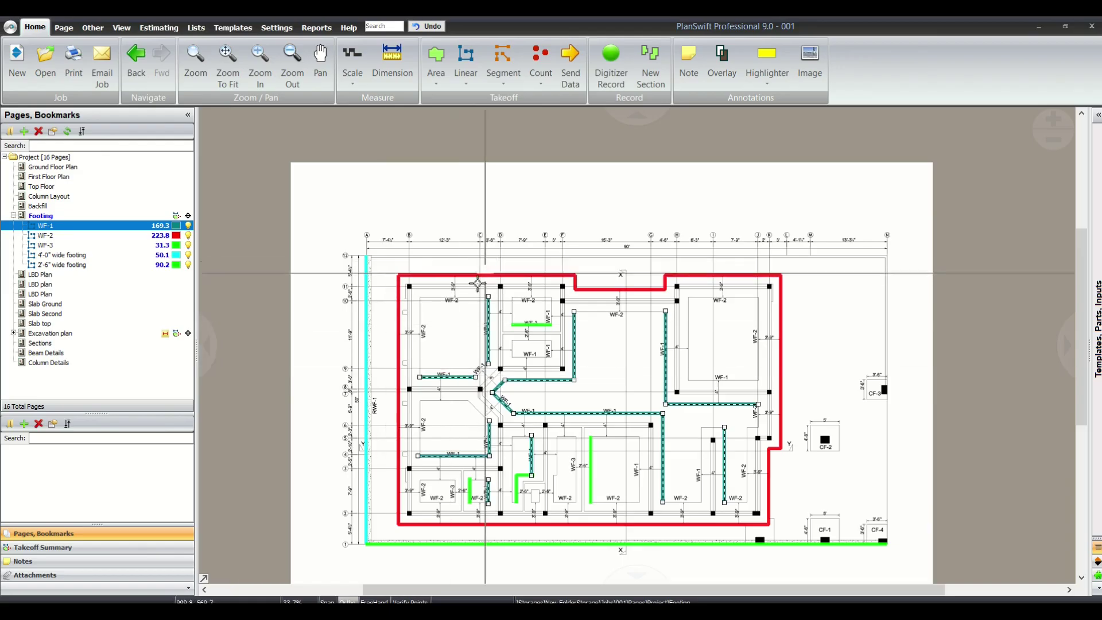
pyautogui.scroll(5, 439, 289)
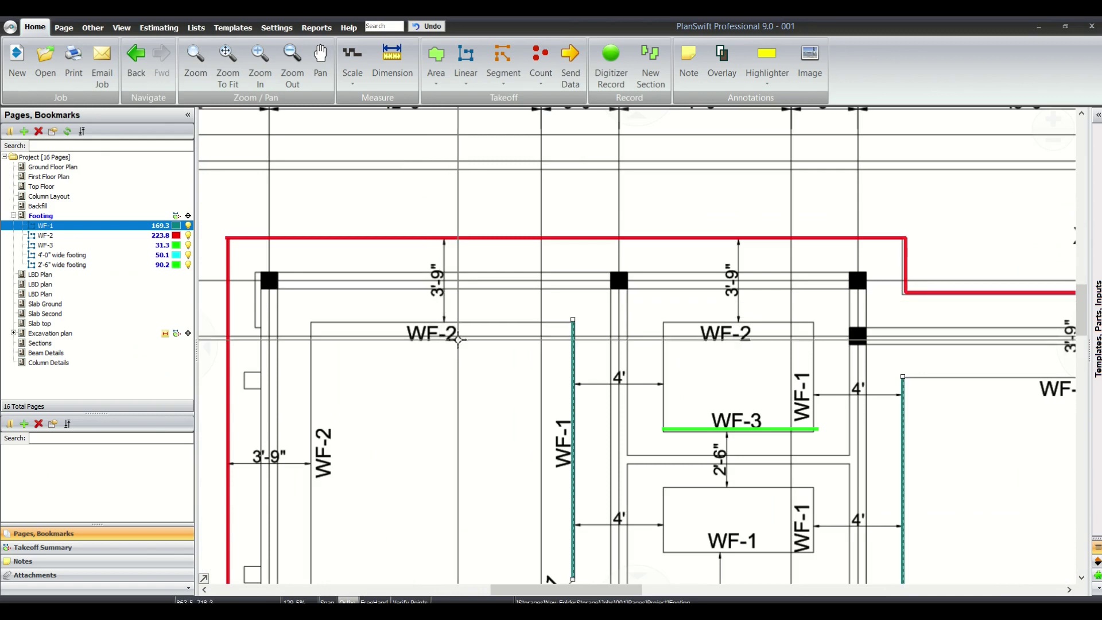
pyautogui.scroll(-1, 517, 258)
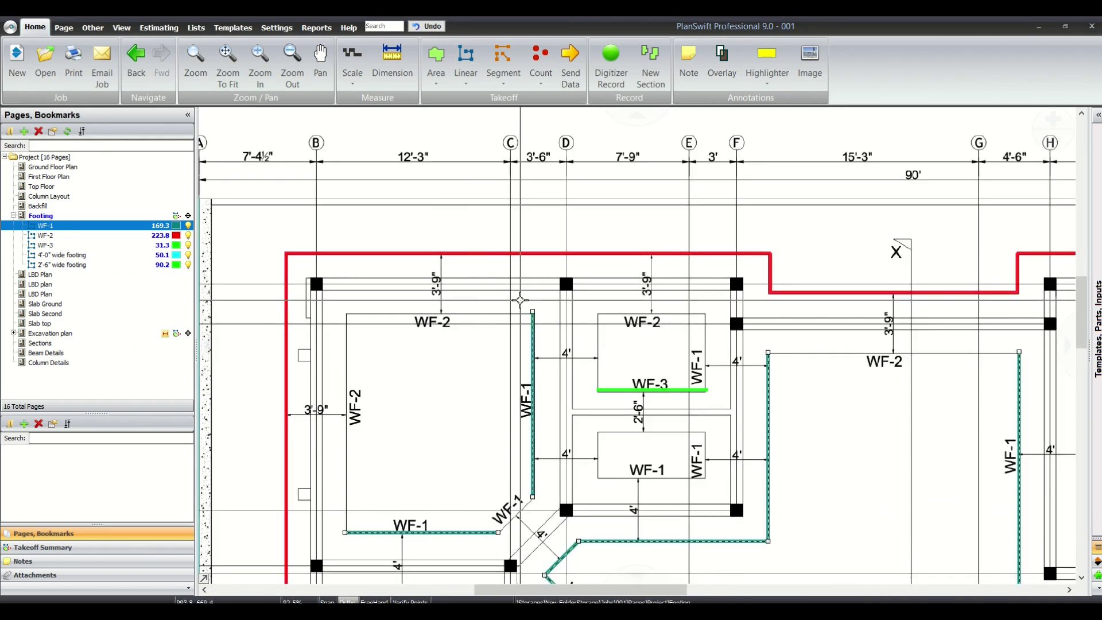
pyautogui.scroll(-1, 457, 296)
pyautogui.scroll(2, 800, 300)
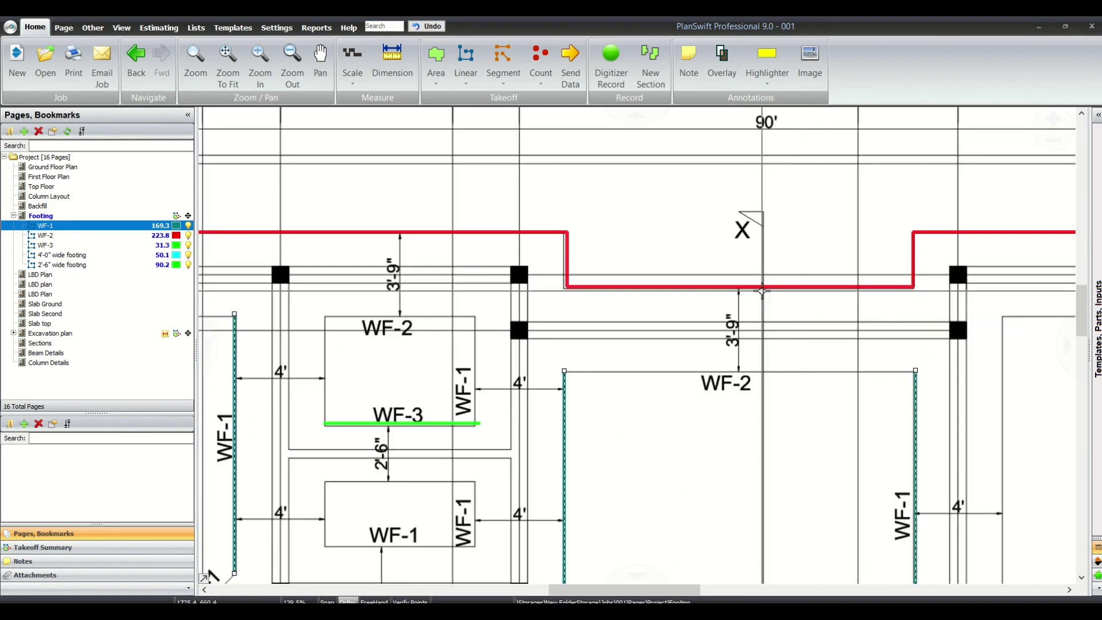
# Open the Sections page and examine the depth dimension of the wall footings in both sections
pyautogui.click(80, 344)
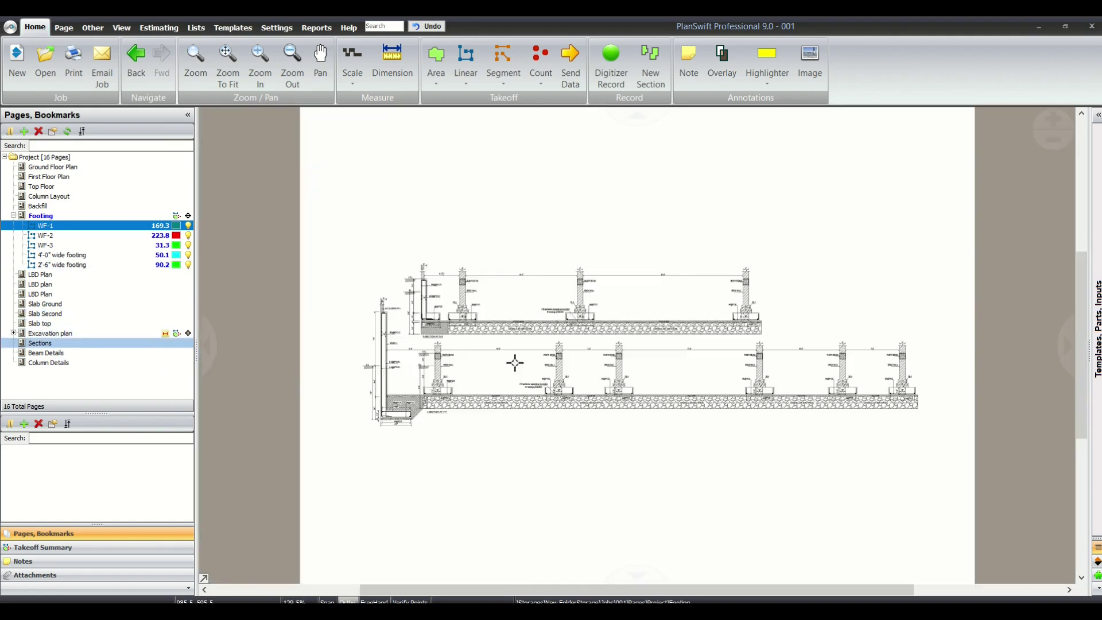
pyautogui.scroll(3, 520, 410)
pyautogui.scroll(1, 520, 409)
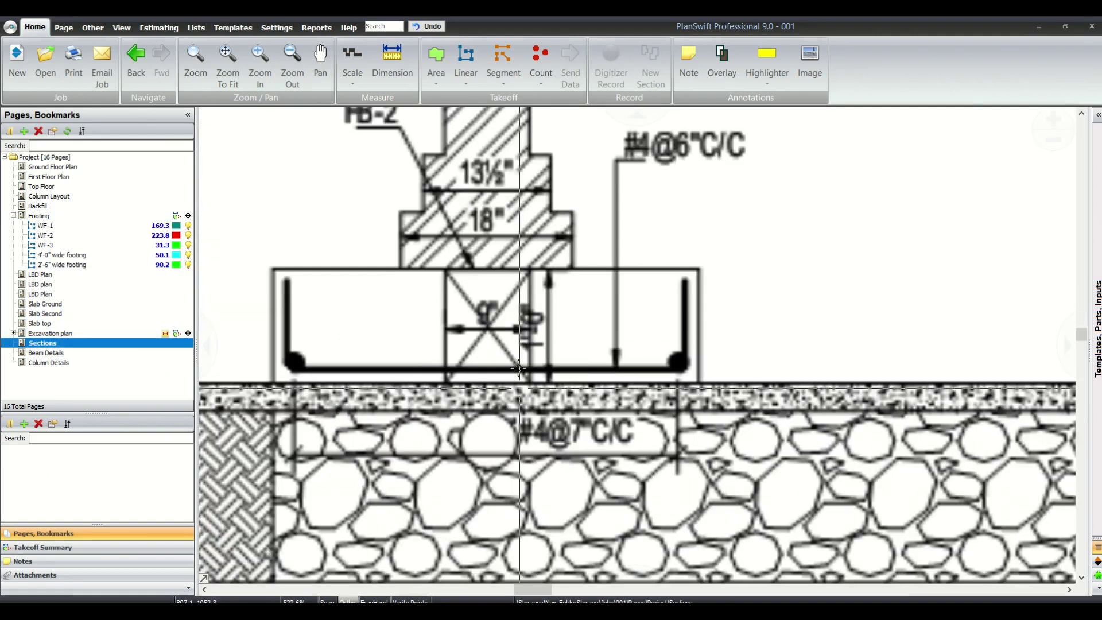
pyautogui.scroll(-4, 616, 385)
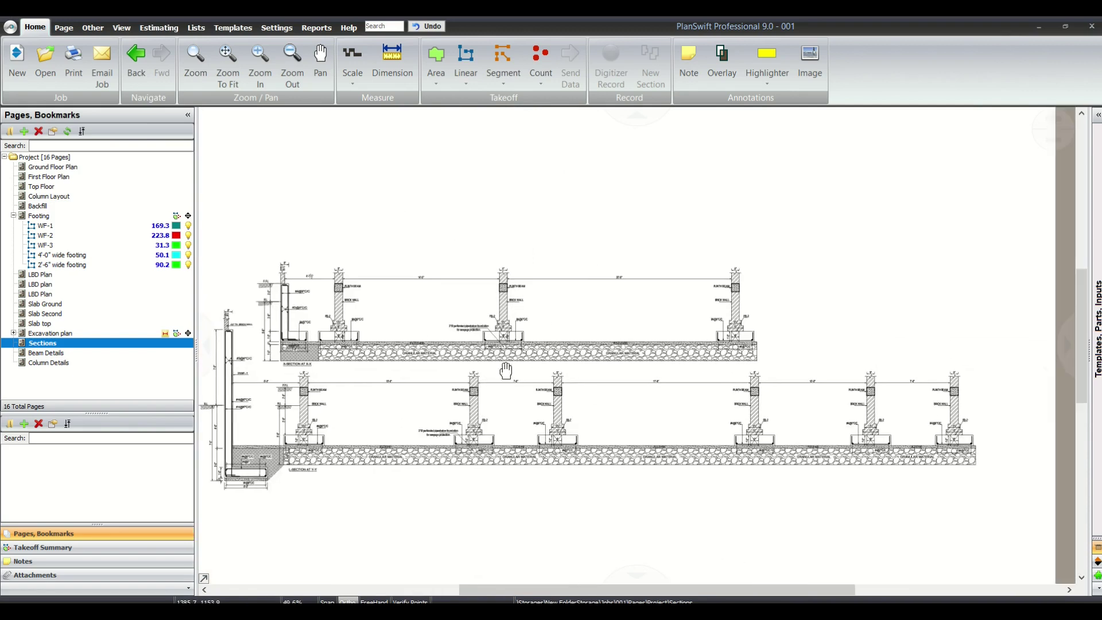
pyautogui.scroll(5, 617, 385)
pyautogui.moveTo(741, 303); pyautogui.dragTo(852, 384)
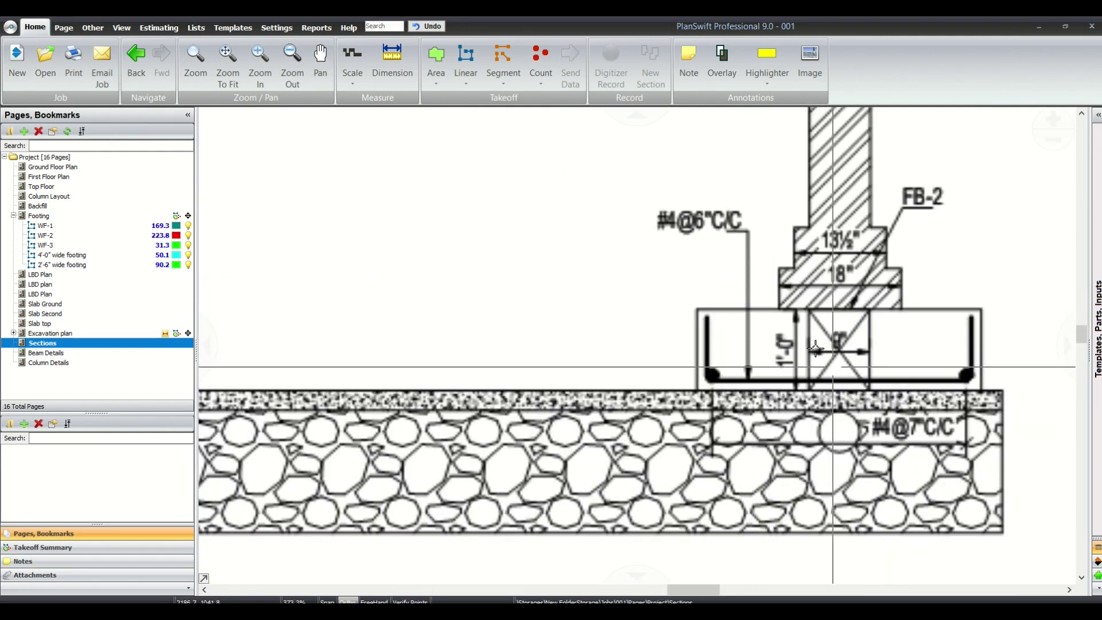
pyautogui.scroll(-5, 726, 304)
pyautogui.scroll(-2, 726, 304)
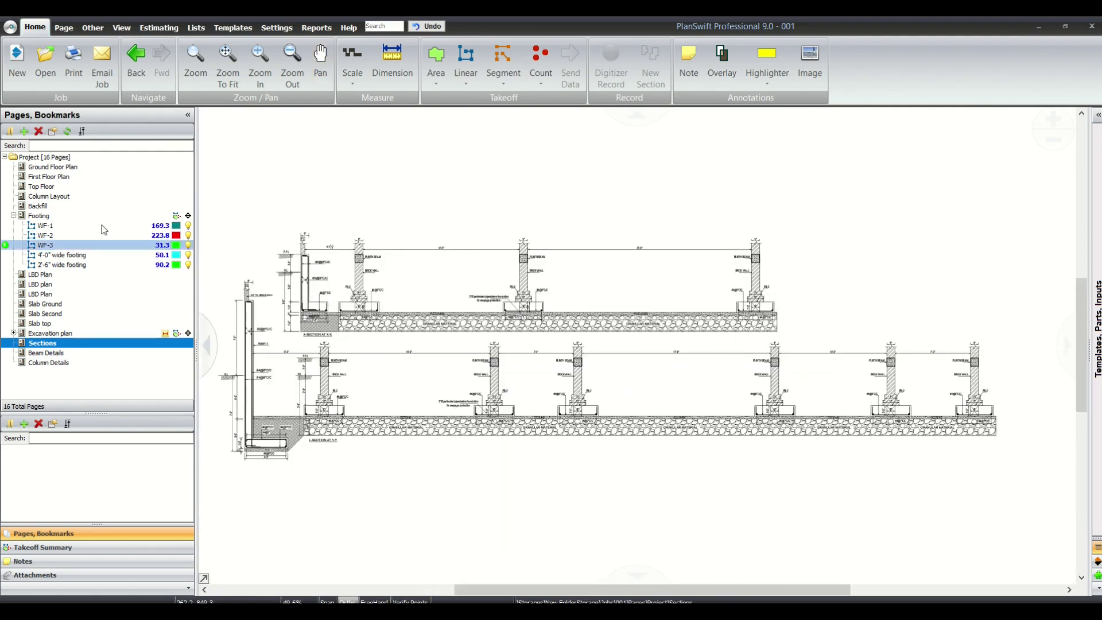
# Select the WF-2 takeoff on the Footing page, and complete Excel cell C12 as "Footing WF-2: 3'-9" wide x 1'-0" deep"
pyautogui.click(75, 235)
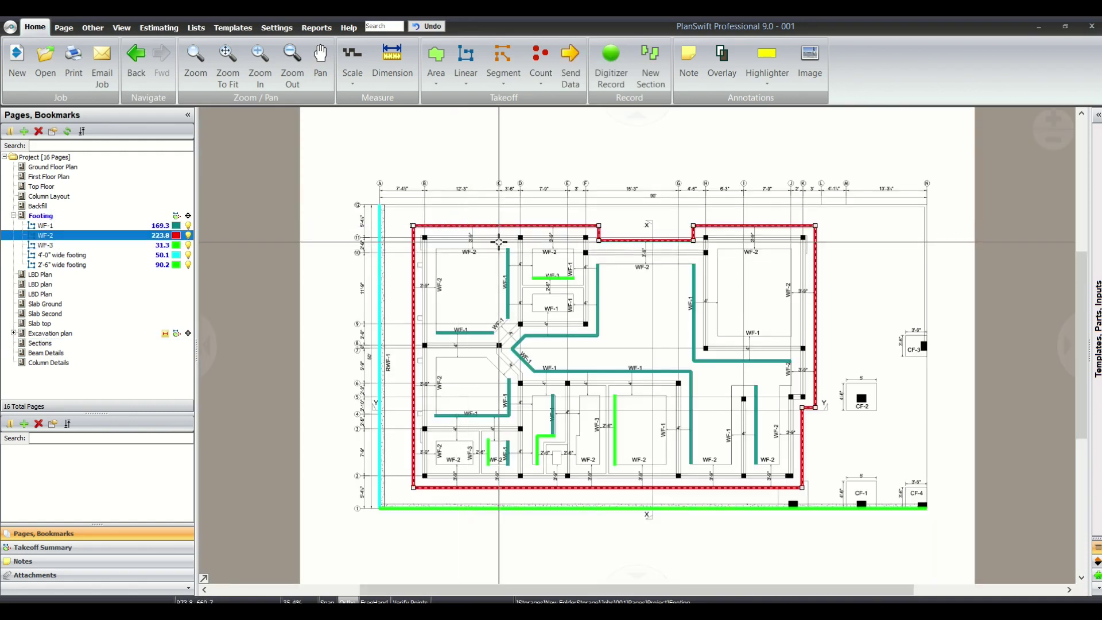
pyautogui.scroll(-1, 578, 594)
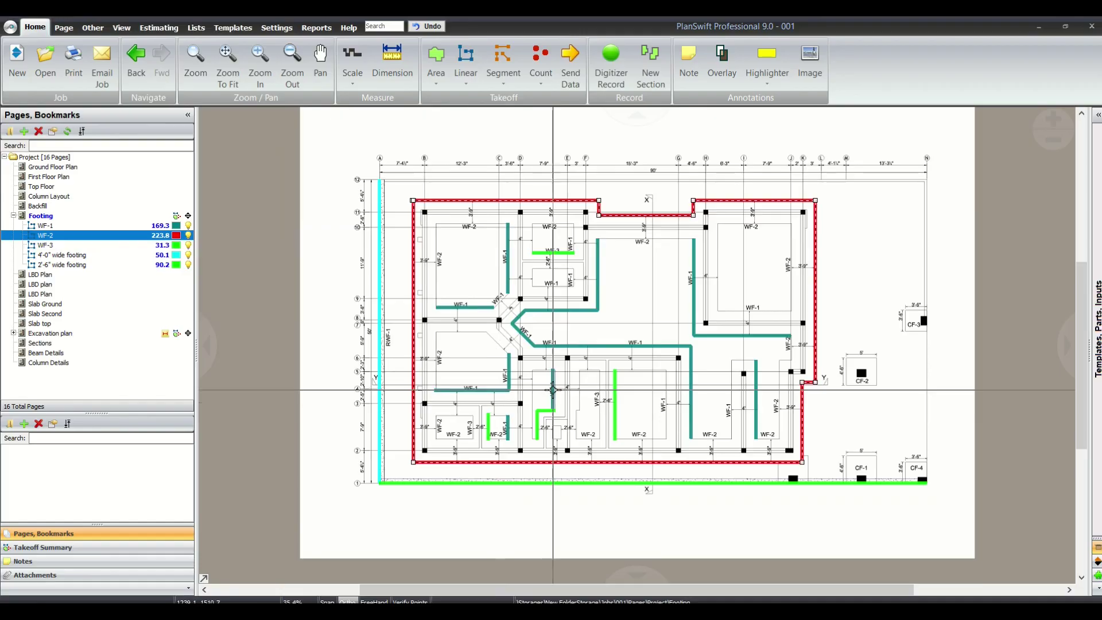
pyautogui.hotkey('alt', 'Tab')
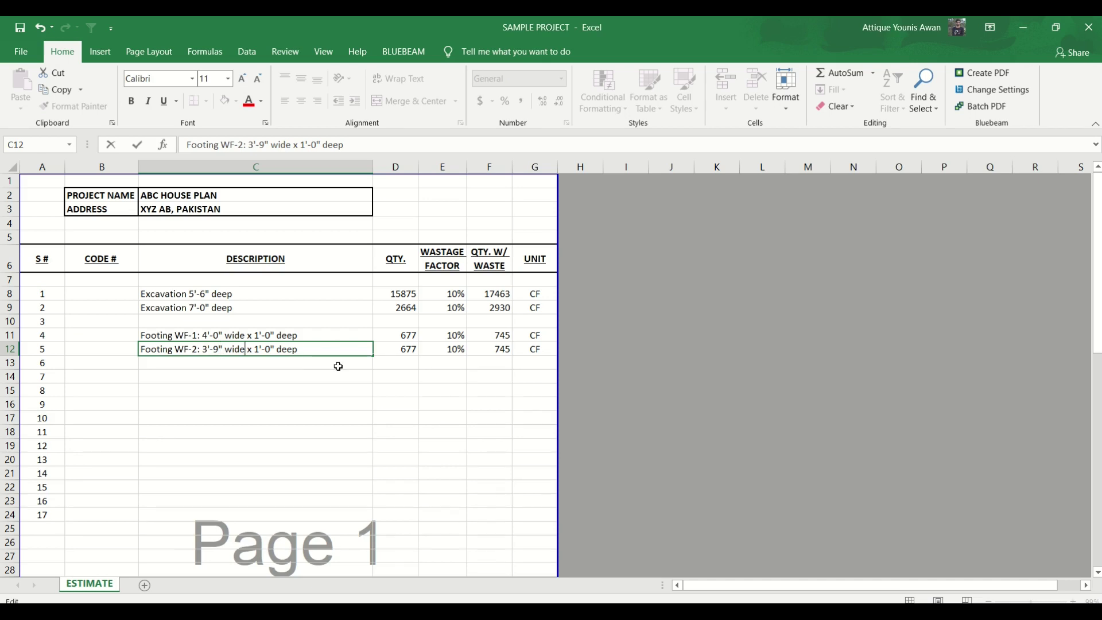
pyautogui.press('Tab')
# Check the WF-2 takeoff length in PlanSwift and enter the quantity formula =223.8*3.75*1 in cell D12 of the Excel estimate
pyautogui.hotkey('alt', 'Tab')
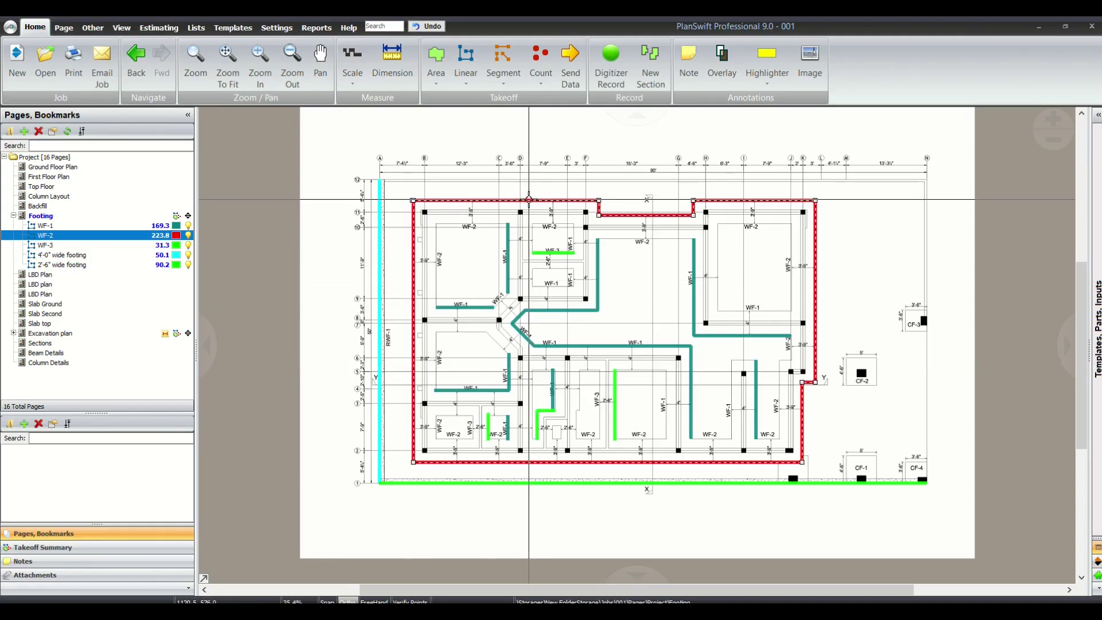
pyautogui.moveTo(529, 200)
pyautogui.hotkey('alt', 'Tab')
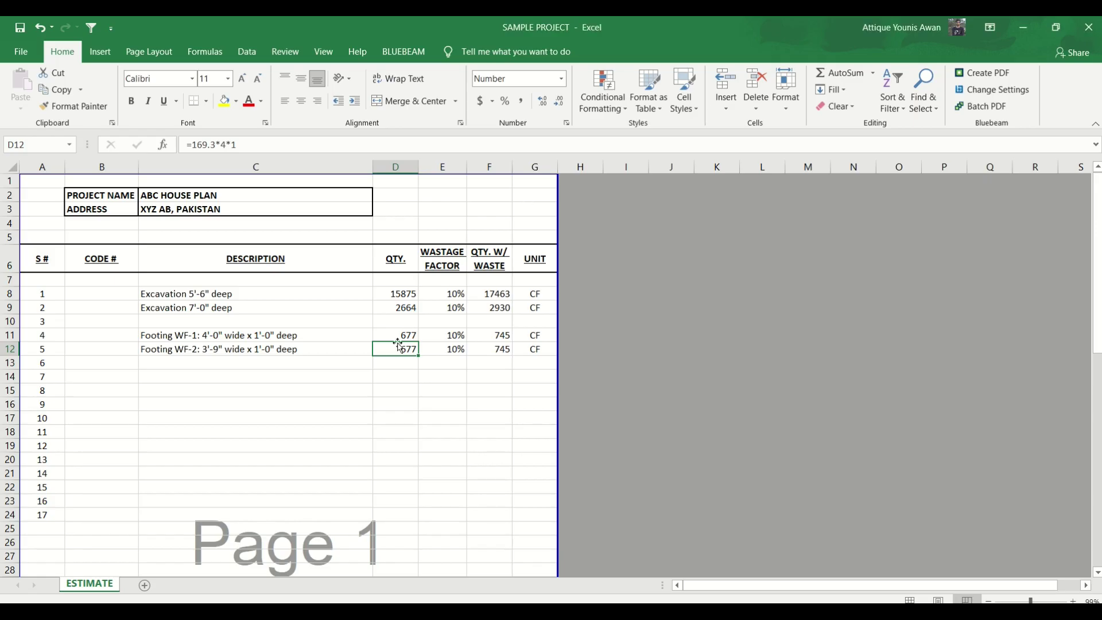
pyautogui.write('=223.8*3.75')
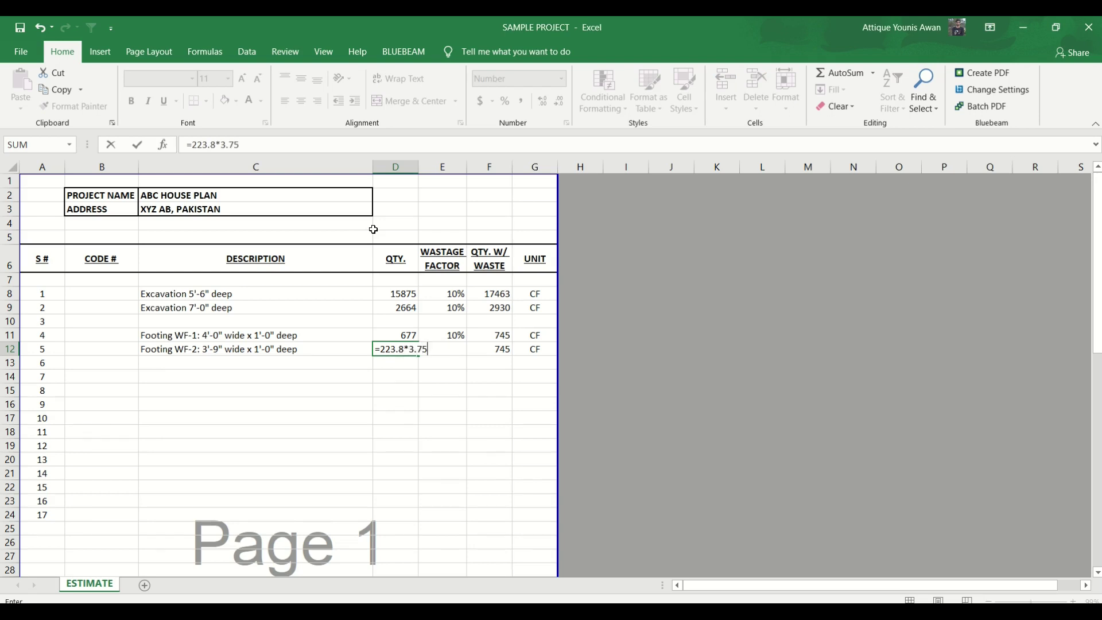
pyautogui.write('*1')
pyautogui.press('Return')
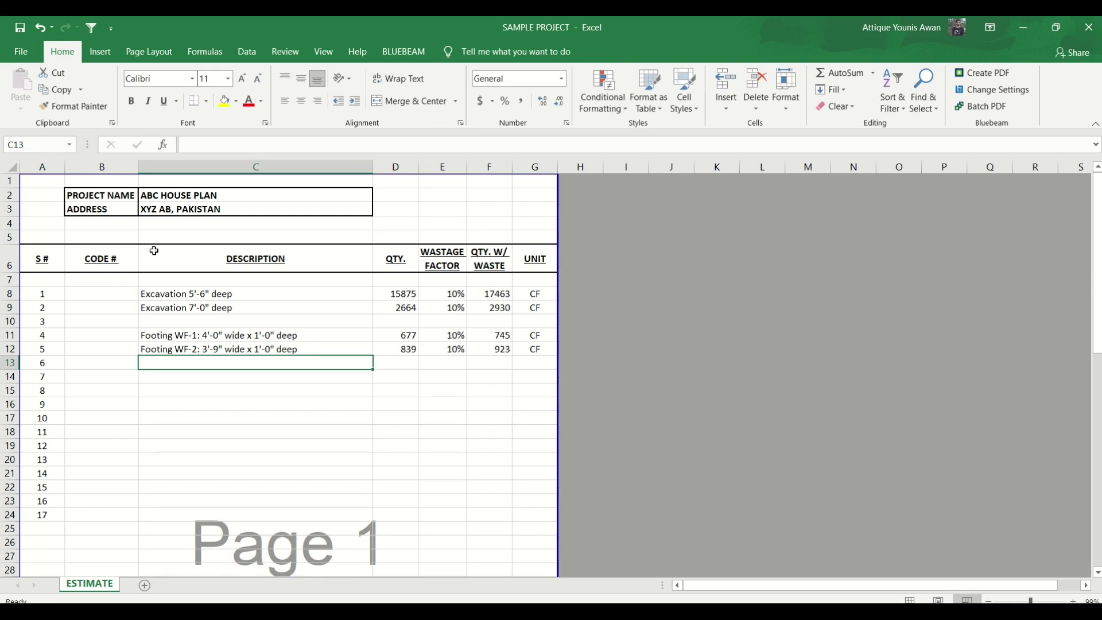
# Fill the WF-2 footing row down into C13:G13 and change the footing name in C13 to WF-3
pyautogui.moveTo(262, 365); pyautogui.dragTo(530, 364)
pyautogui.hotkey('ctrl', 'd')
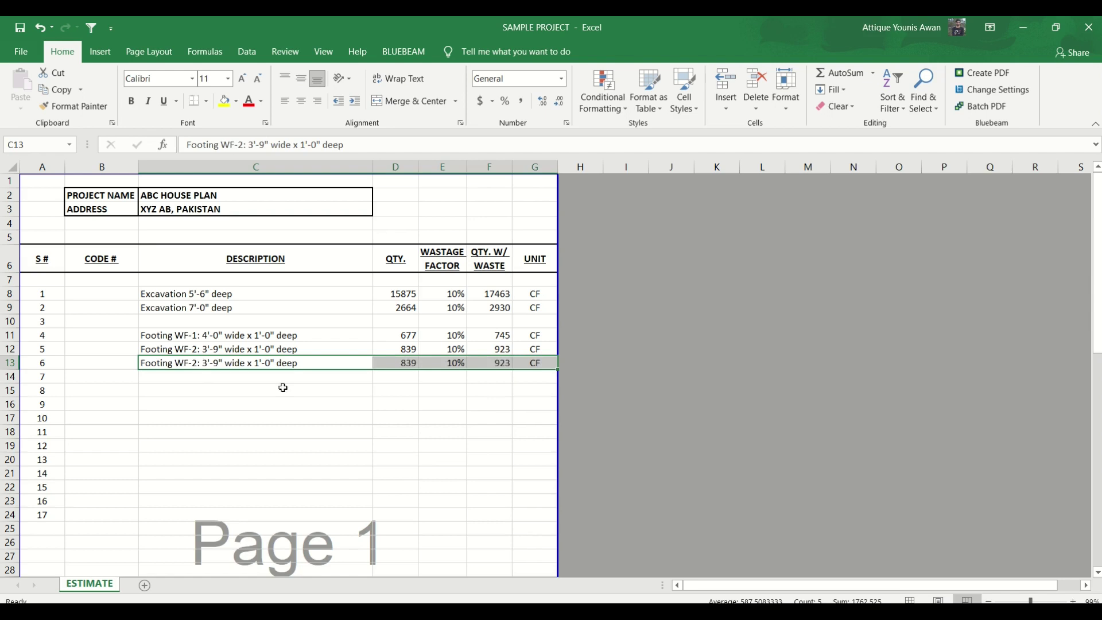
pyautogui.doubleClick(197, 363)
pyautogui.press('BackSpace')
pyautogui.write('3')
# Check WF-3 in PlanSwift, complete Excel cell C13 as "Footing WF-3: 2'-6" wide x 1'-0" deep" and enter its quantity in D13
pyautogui.hotkey('alt', 'Tab')
pyautogui.scroll(5, 545, 261)
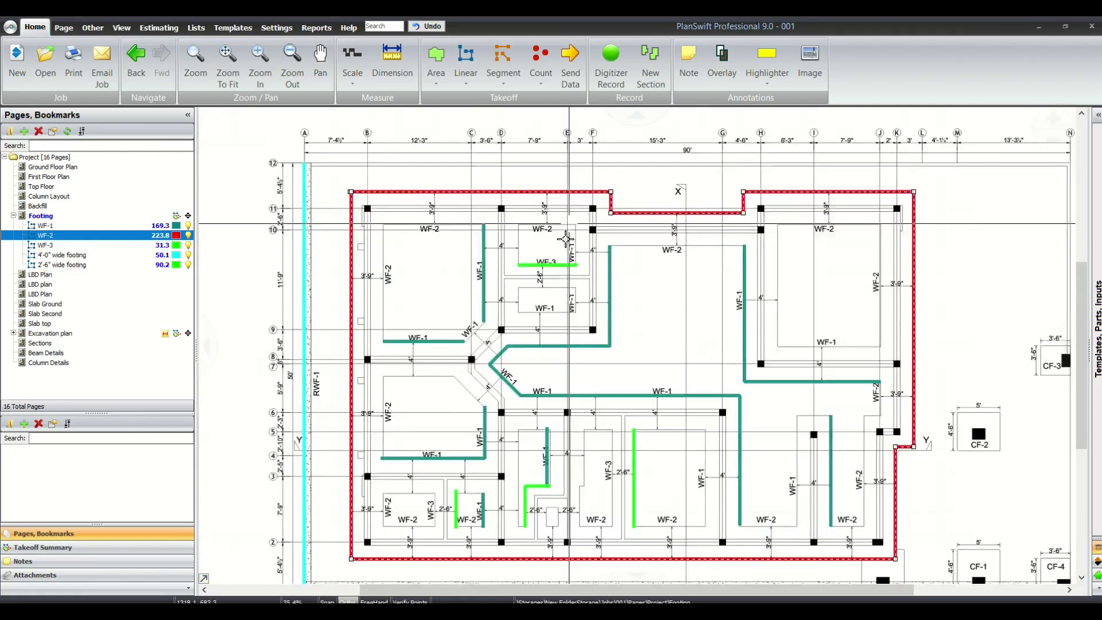
pyautogui.scroll(-3, 482, 387)
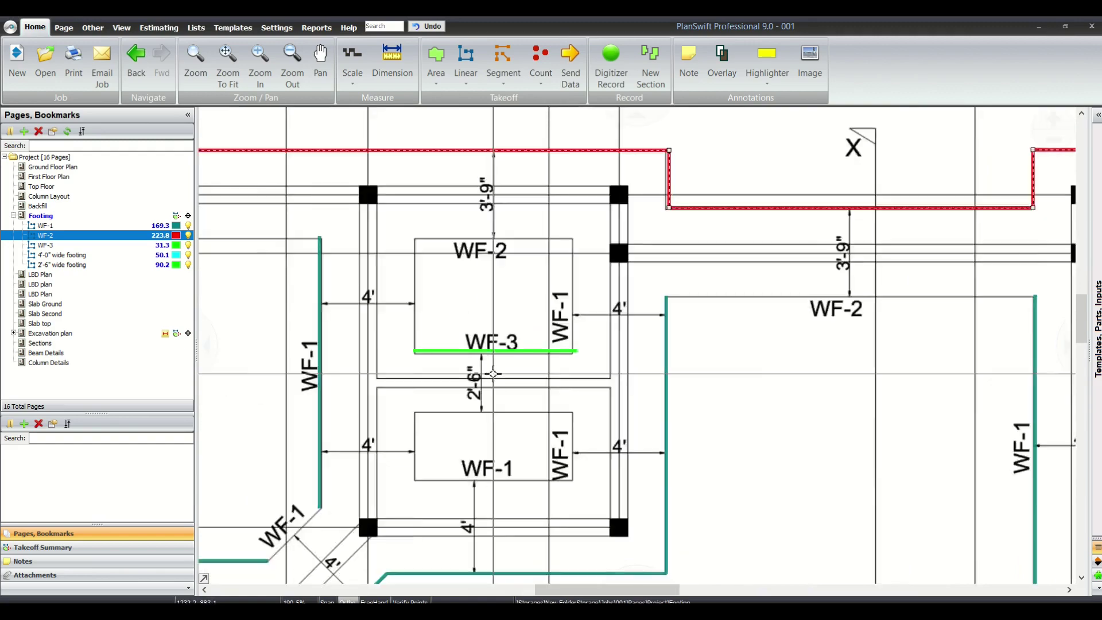
pyautogui.hotkey('alt', 'Tab')
pyautogui.press('Delete')
pyautogui.press('Delete')
pyautogui.press('Delete')
pyautogui.press('Delete')
pyautogui.write("2'-6")
pyautogui.press('Tab')
pyautogui.press('Return')
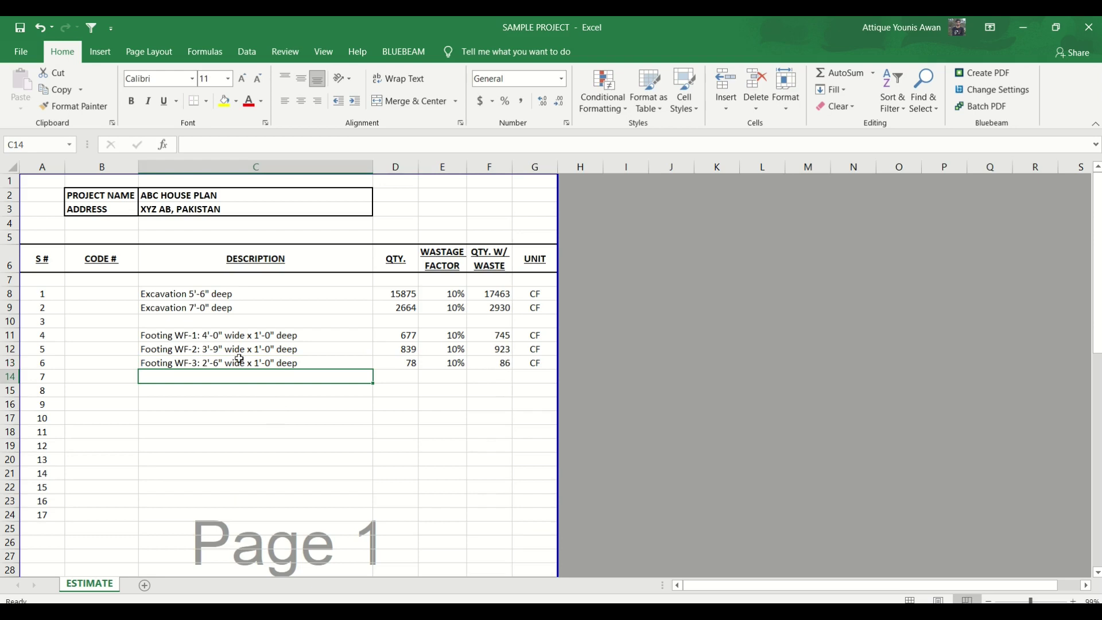
pyautogui.moveTo(202, 330)
pyautogui.mouseDown()
pyautogui.moveTo(258, 353)
pyautogui.moveTo(412, 362)
pyautogui.mouseUp()
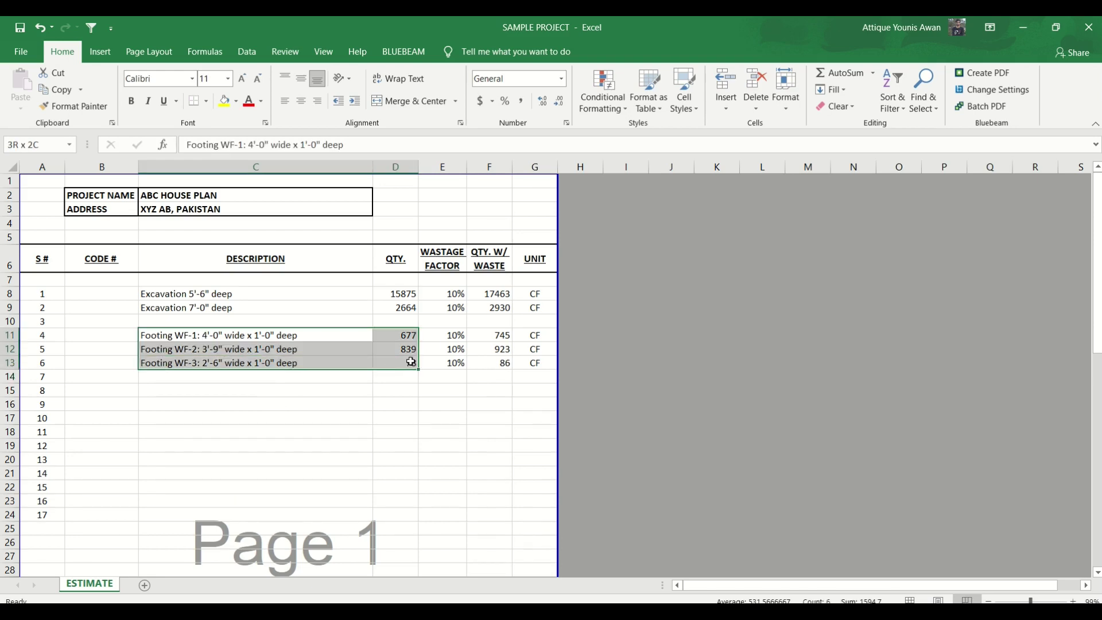
pyautogui.moveTo(169, 336); pyautogui.dragTo(201, 347)
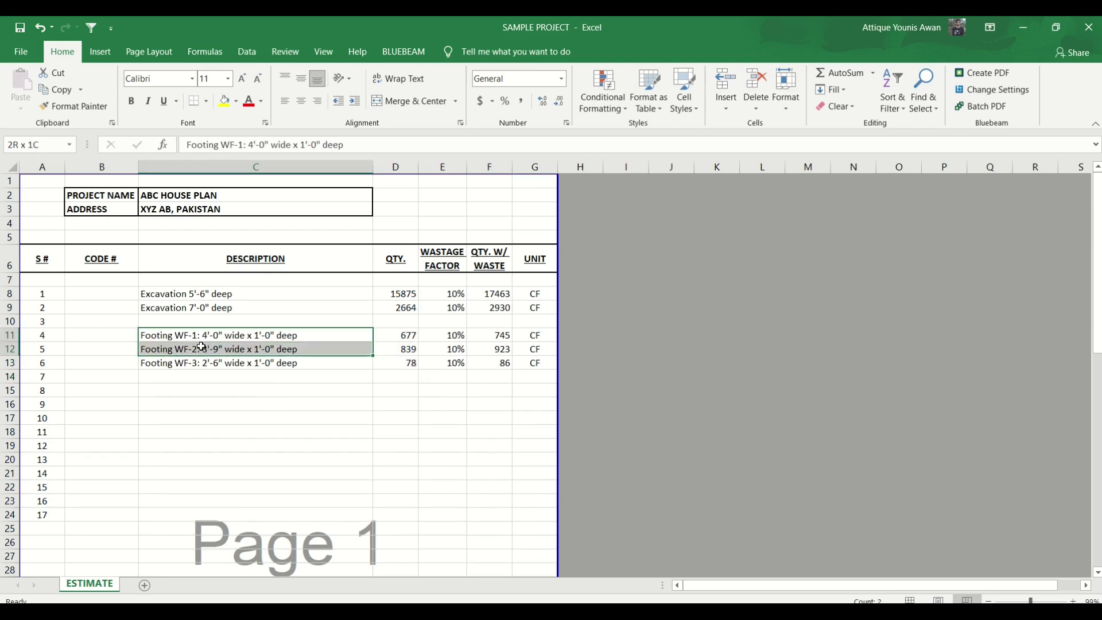
# Prefix the footing description in C11 with "Concrerte" and those in C12 and C13 with "Concrete"
pyautogui.doubleClick(143, 335)
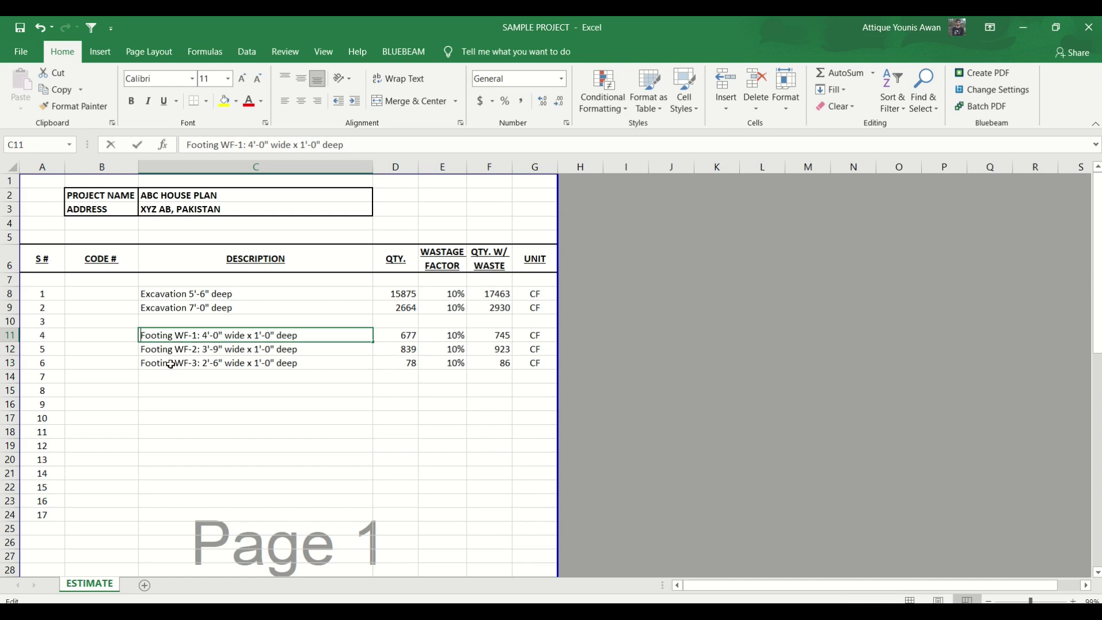
pyautogui.write('Concrerte')
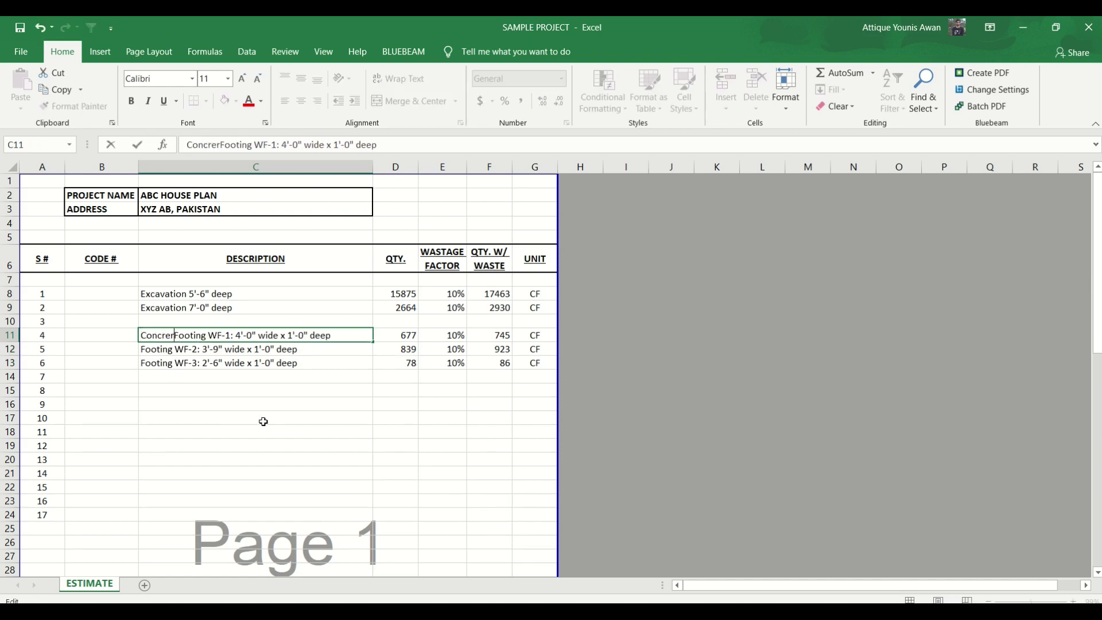
pyautogui.press('Return')
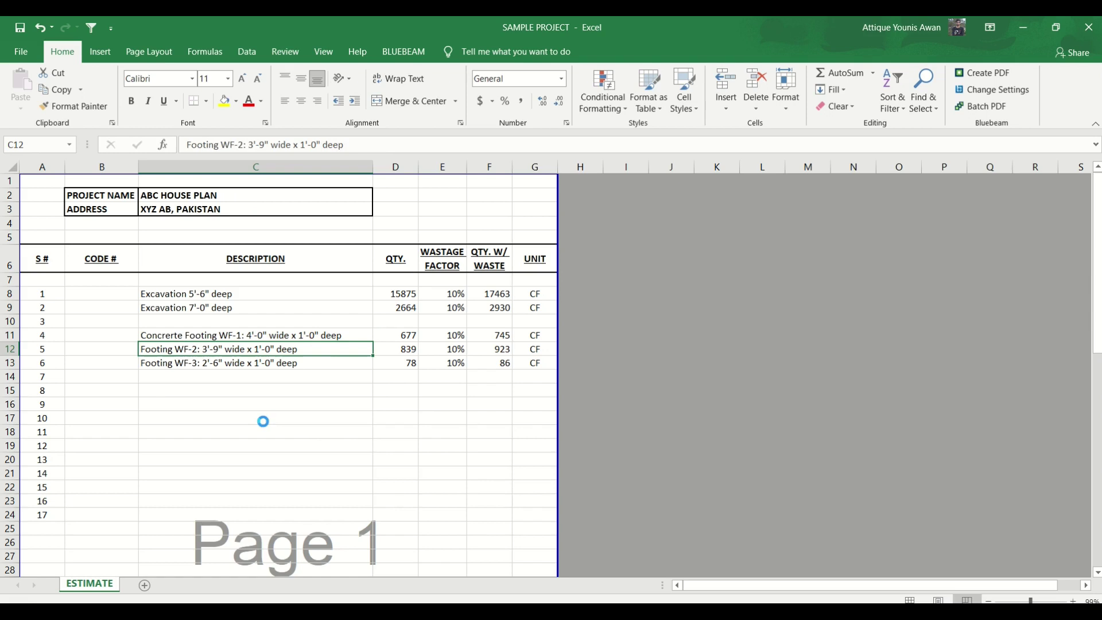
pyautogui.doubleClick(141, 351)
pyautogui.write('Concrete')
pyautogui.press('Return')
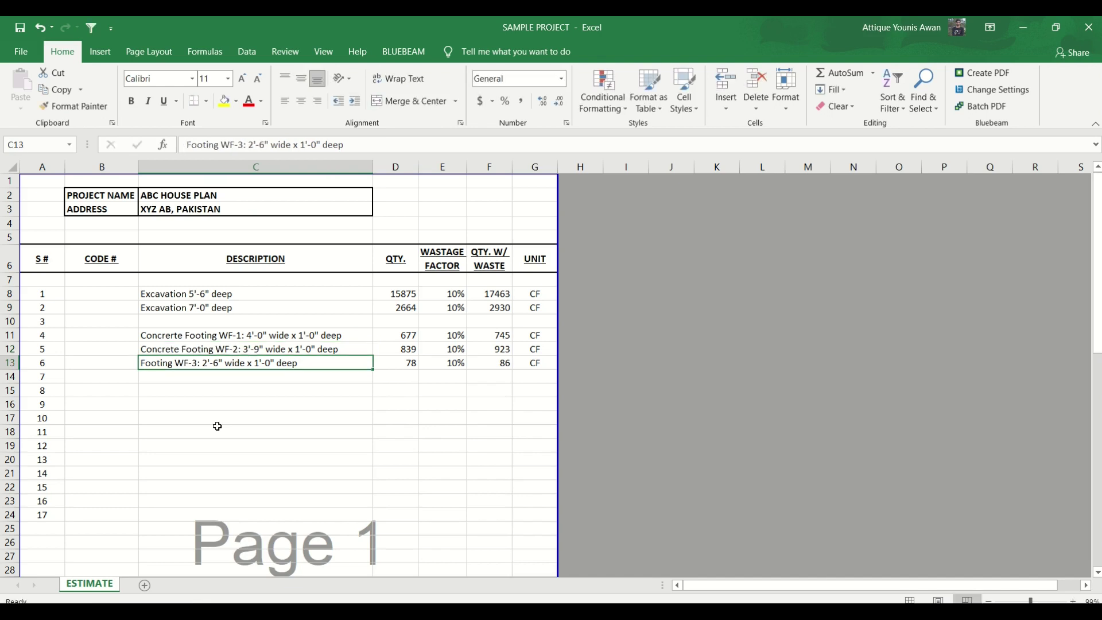
pyautogui.doubleClick(142, 363)
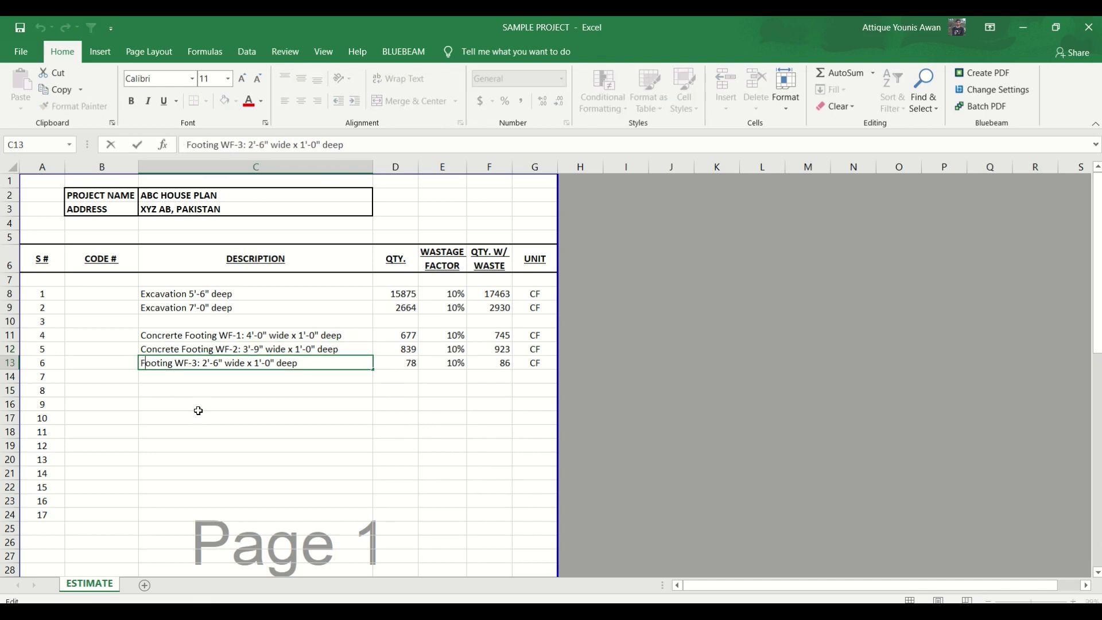
pyautogui.write('Concrete')
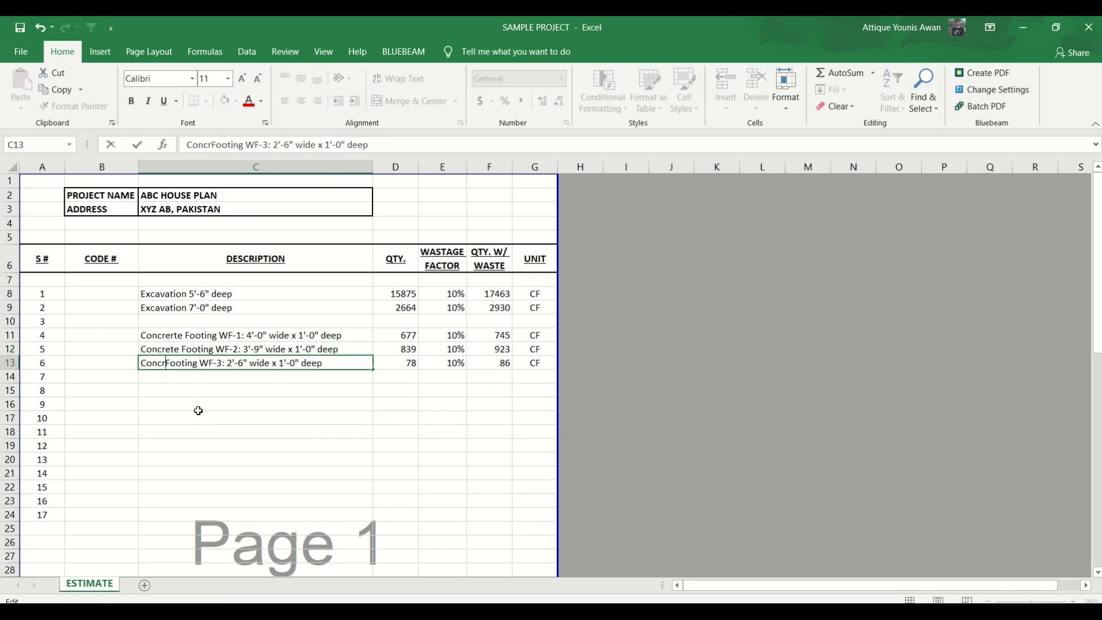
pyautogui.press('Return')
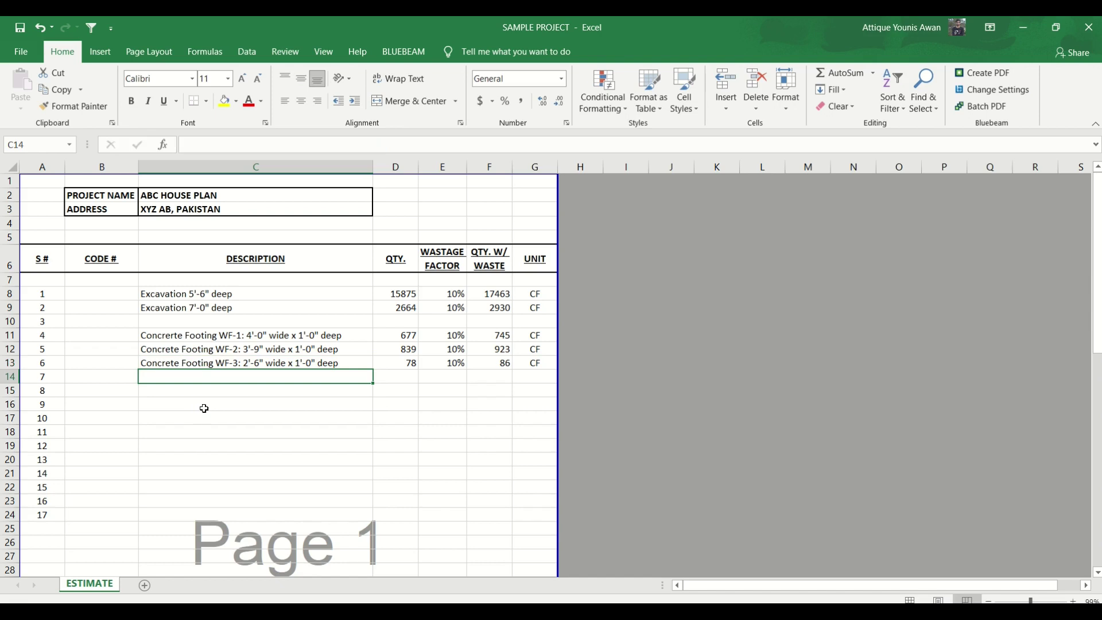
# Review the wall footing rows C11:G13, switch to PlanSwift and examine isolated footings CF-1 to CF-4 on the Footing page
pyautogui.moveTo(179, 339); pyautogui.dragTo(521, 362)
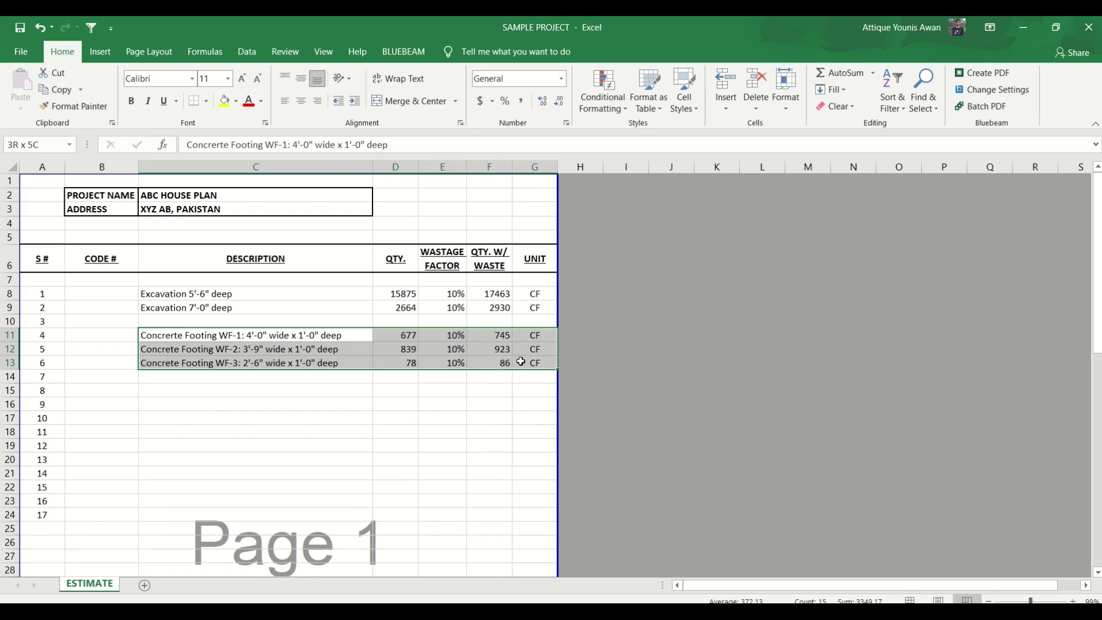
pyautogui.moveTo(86, 333); pyautogui.dragTo(523, 365)
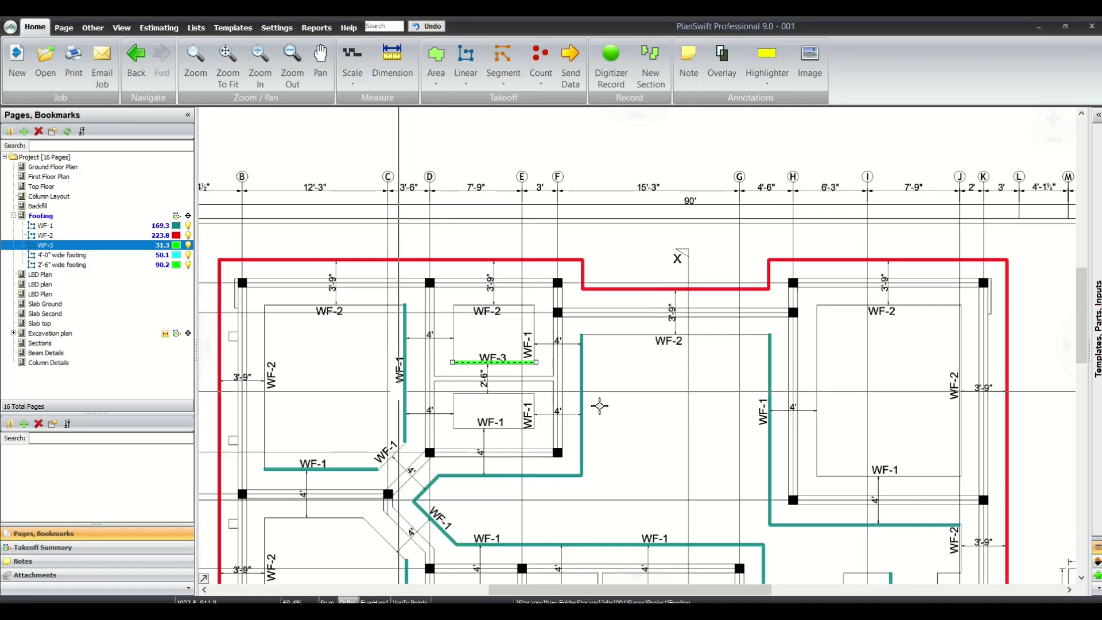
pyautogui.scroll(-4, 639, 360)
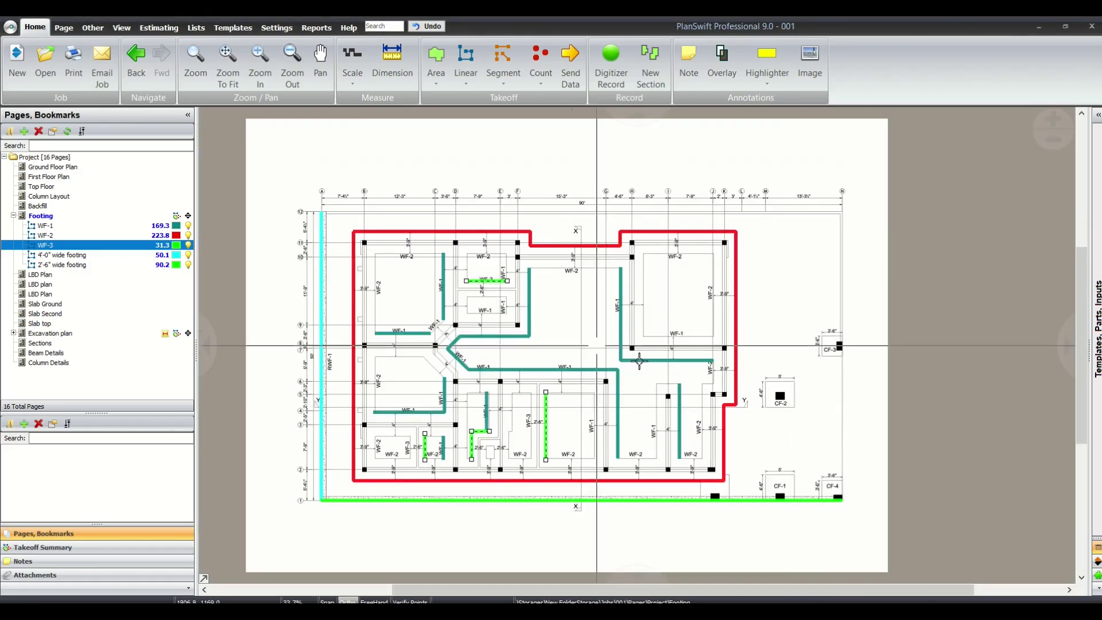
pyautogui.scroll(4, 833, 356)
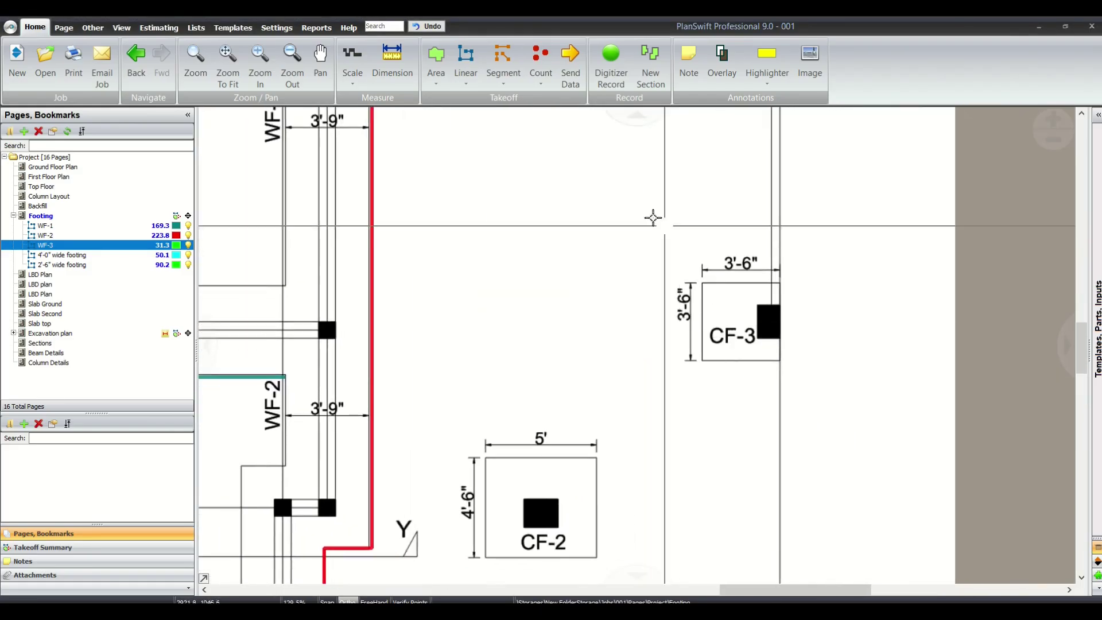
pyautogui.moveTo(653, 217); pyautogui.dragTo(817, 423)
pyautogui.scroll(-4, 688, 339)
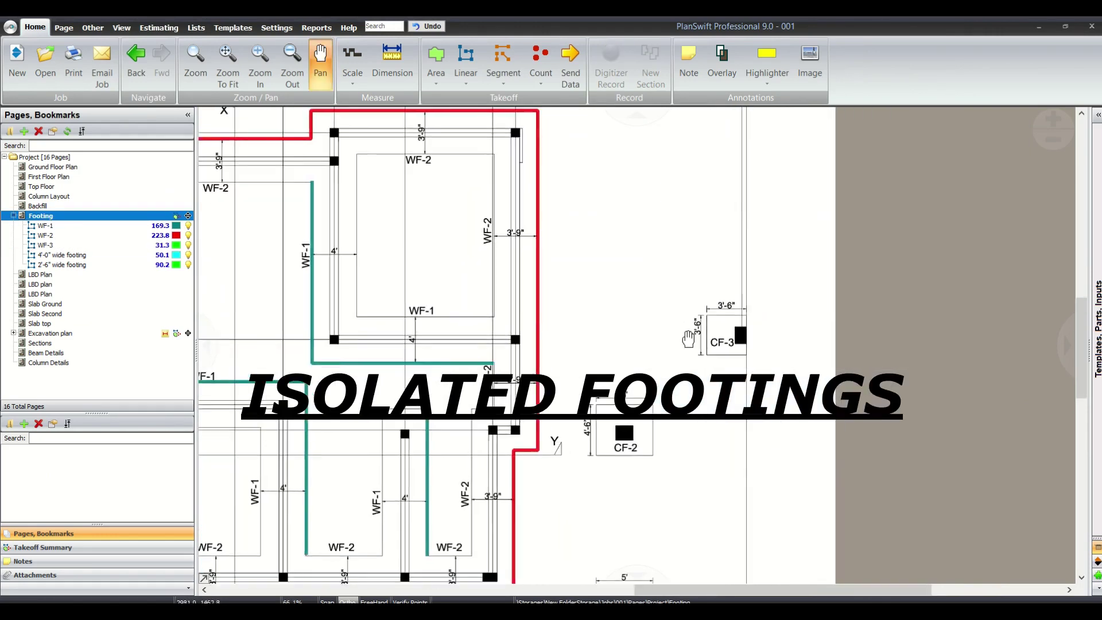
pyautogui.moveTo(688, 339); pyautogui.dragTo(662, 224)
pyautogui.press('Escape')
pyautogui.moveTo(524, 256); pyautogui.dragTo(652, 369)
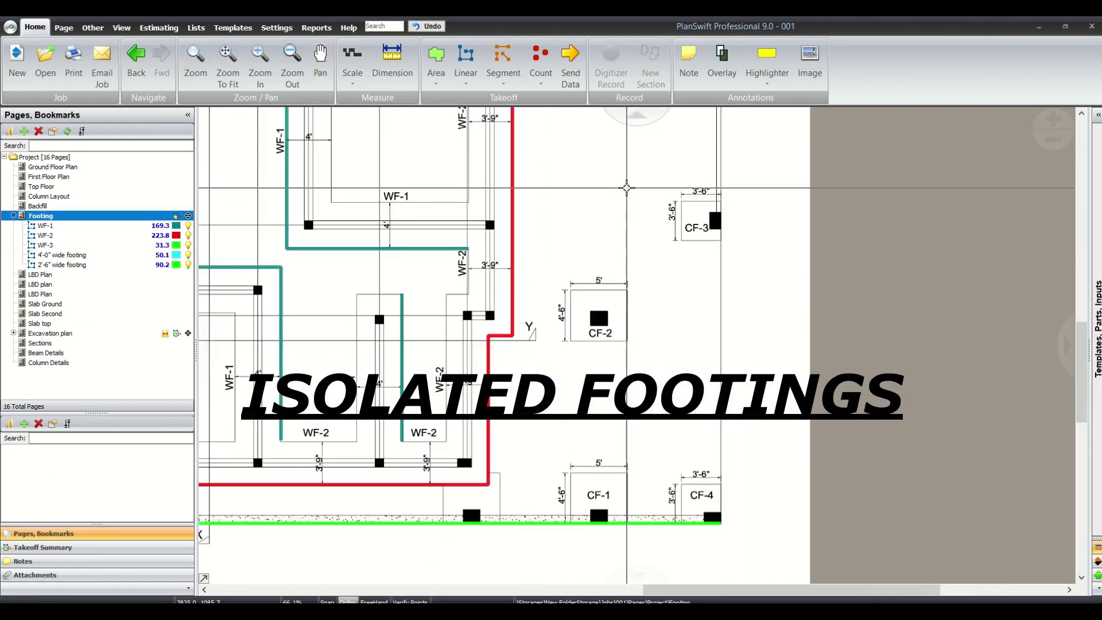
pyautogui.moveTo(632, 189); pyautogui.dragTo(711, 291)
pyautogui.scroll(-2, 758, 315)
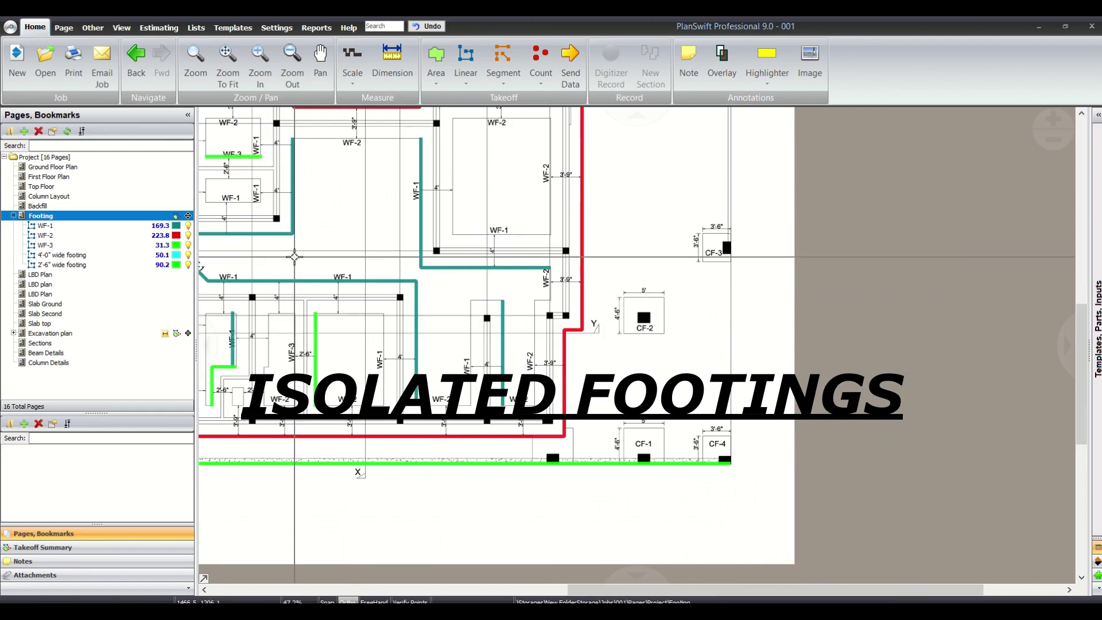
# Hide the WF-1, WF-2 and WF-3 takeoffs on the Footing page
pyautogui.click(188, 225)
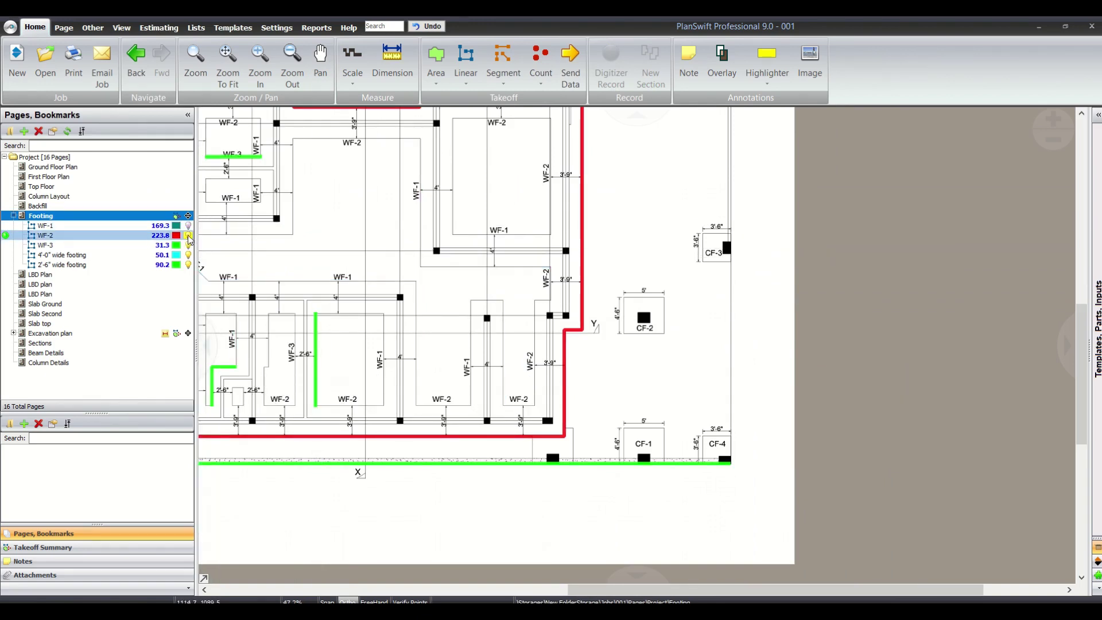
pyautogui.click(188, 235)
pyautogui.click(188, 245)
# Locate the 4'-0" wide footing and 2'-6" wide footing takeoffs on the footing plan by selecting each one
pyautogui.scroll(-3, 591, 254)
pyautogui.scroll(2, 592, 253)
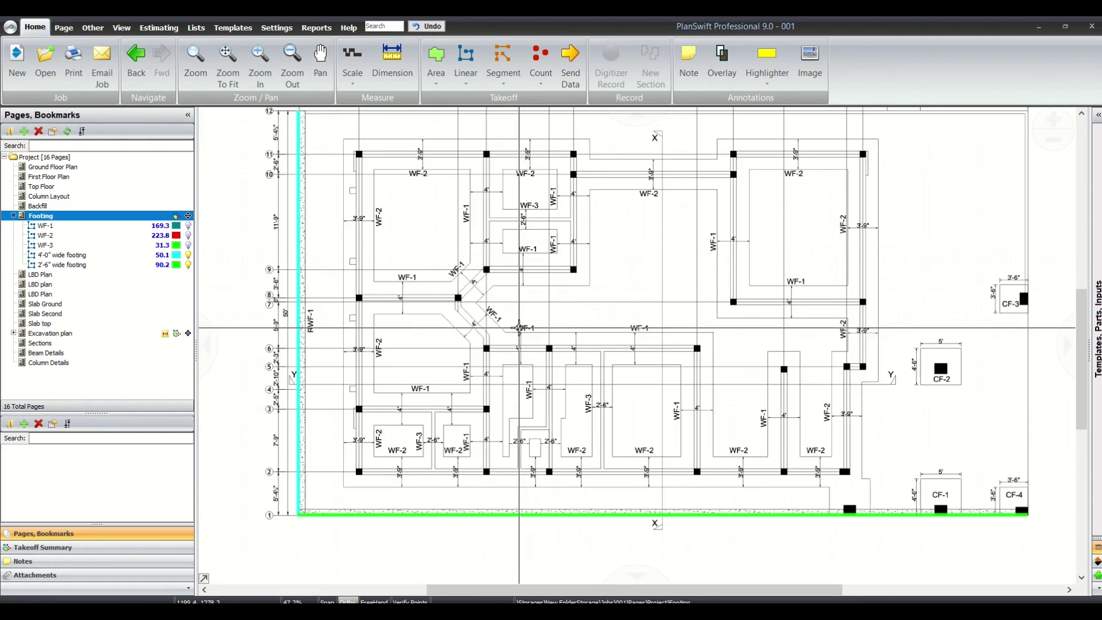
pyautogui.moveTo(502, 199); pyautogui.dragTo(438, 299)
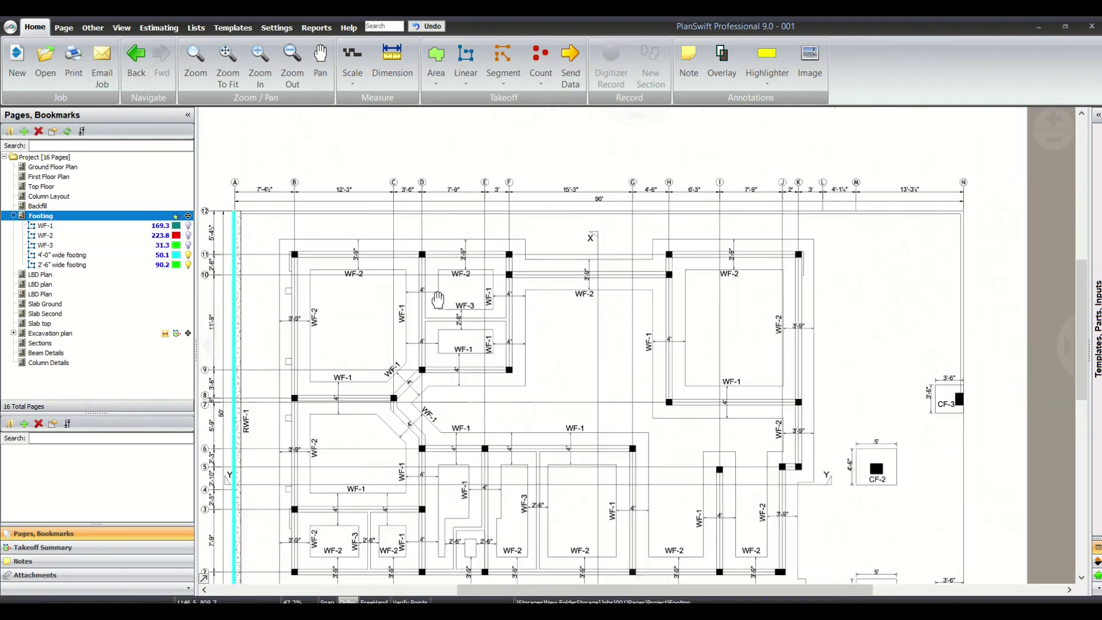
pyautogui.scroll(-2, 438, 300)
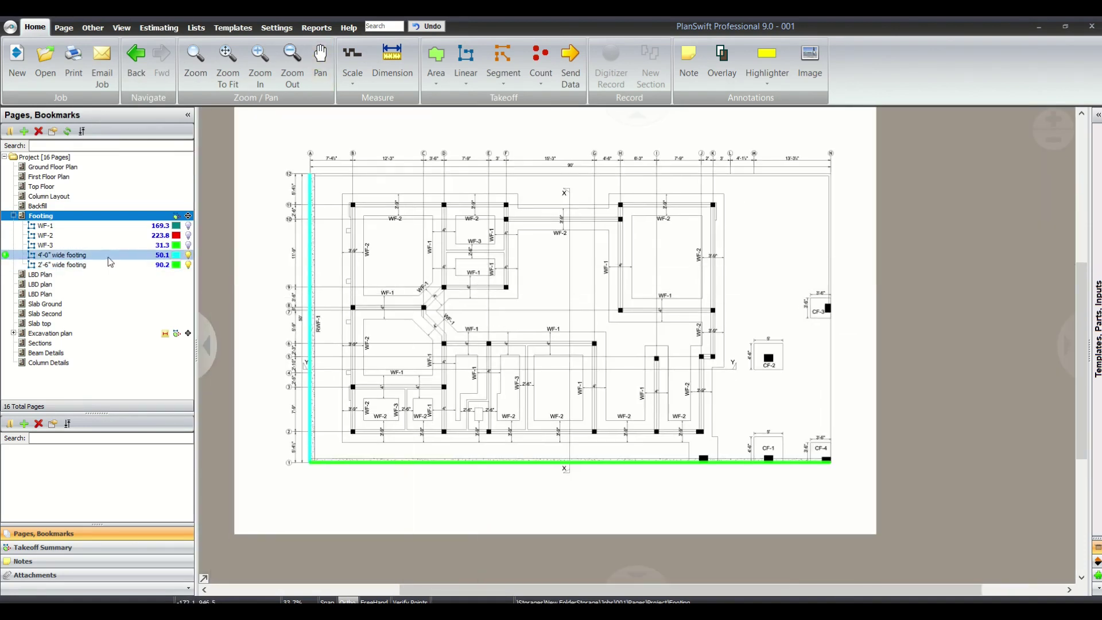
pyautogui.click(109, 259)
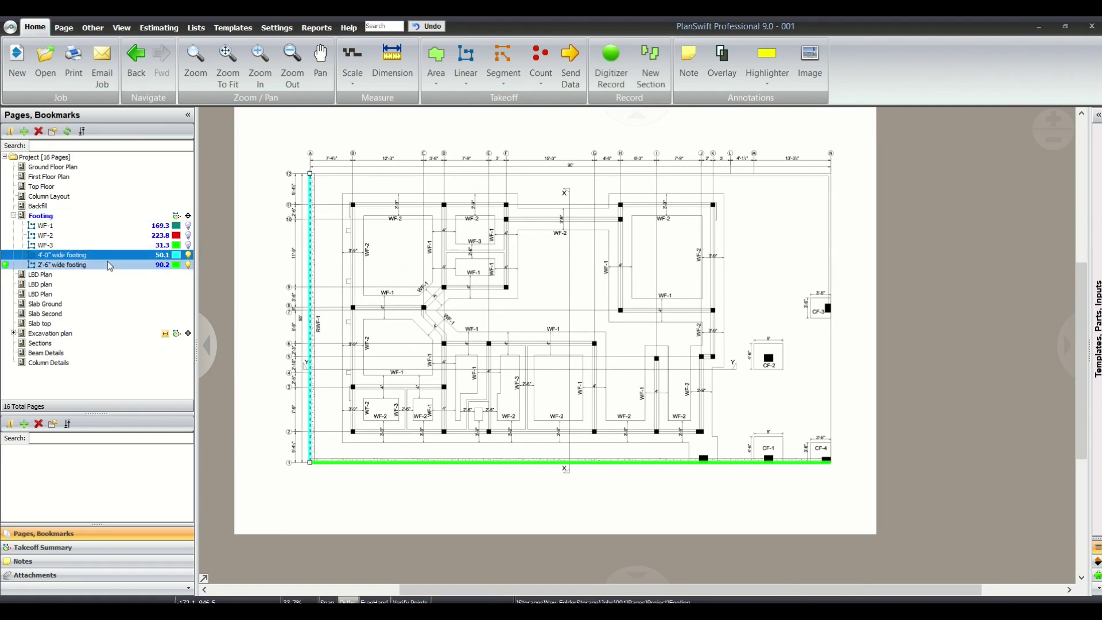
pyautogui.click(109, 266)
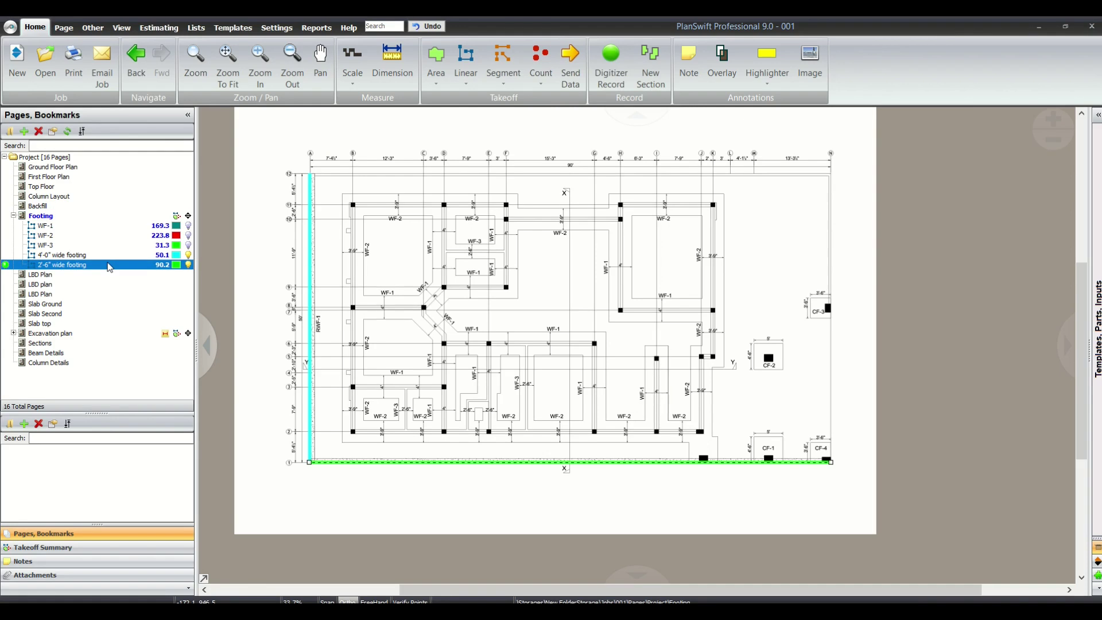
pyautogui.scroll(5, 311, 327)
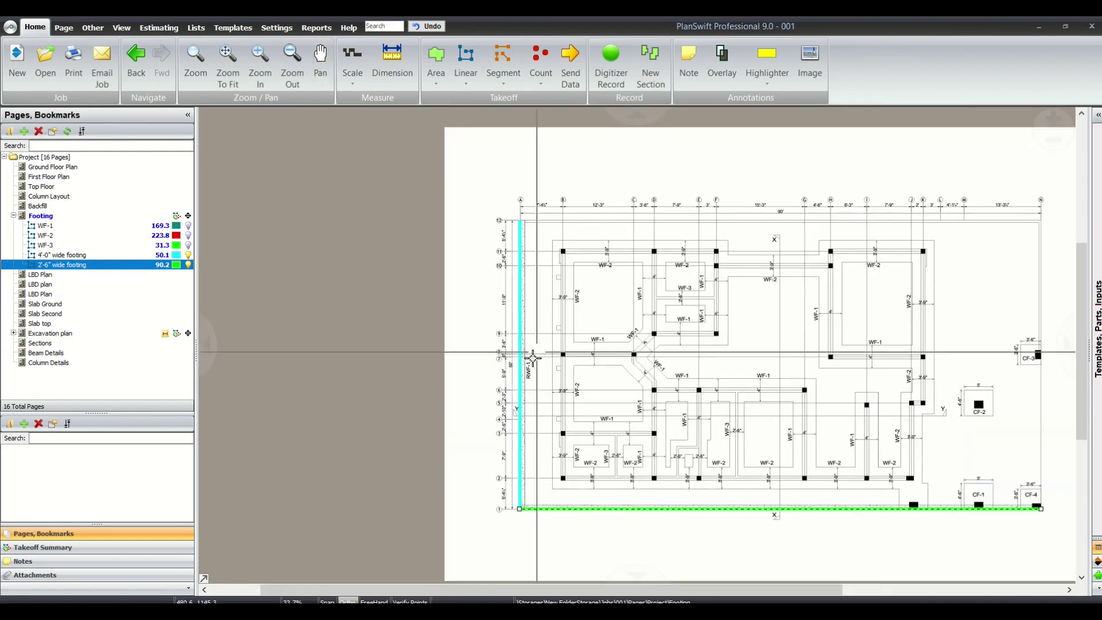
pyautogui.scroll(-4, 522, 379)
pyautogui.moveTo(237, 316); pyautogui.dragTo(183, 283)
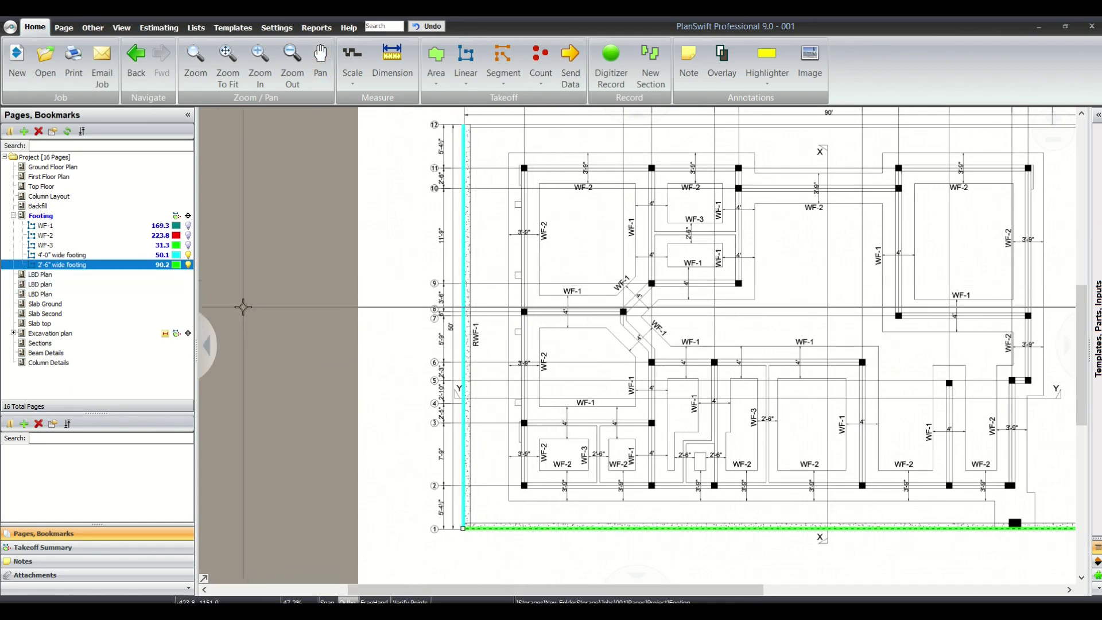
# Examine the retaining wall footing widths and depths in sections X-X and Y-Y on the Sections page, and return to the Footing page
pyautogui.click(109, 346)
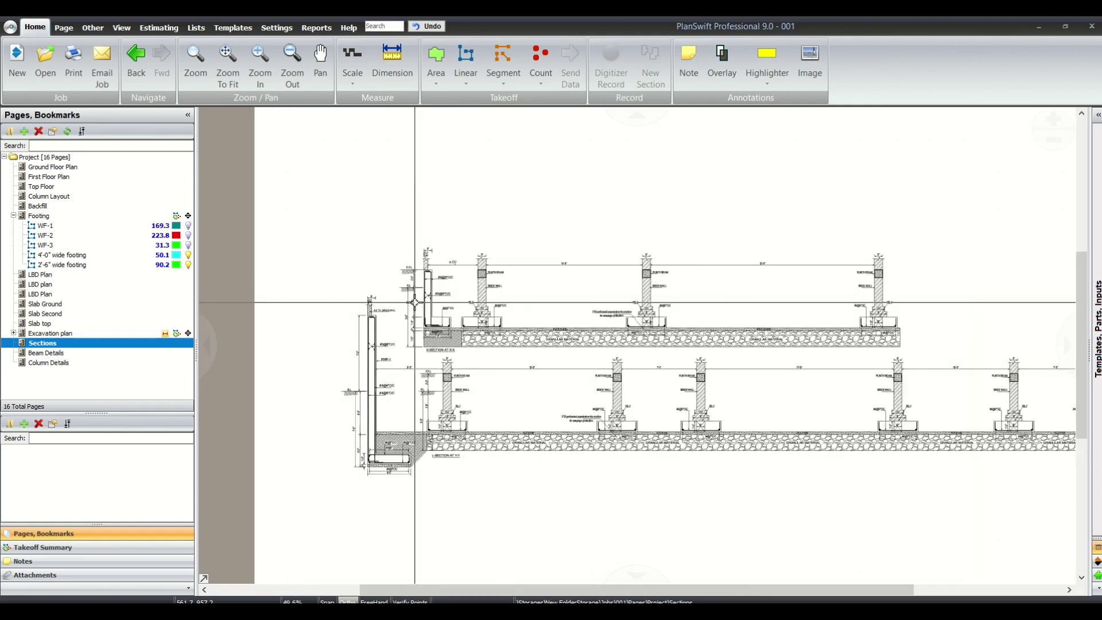
pyautogui.scroll(3, 504, 302)
pyautogui.scroll(-3, 504, 303)
pyautogui.scroll(4, 504, 303)
pyautogui.scroll(-3, 517, 333)
pyautogui.scroll(2, 526, 365)
pyautogui.scroll(-4, 499, 299)
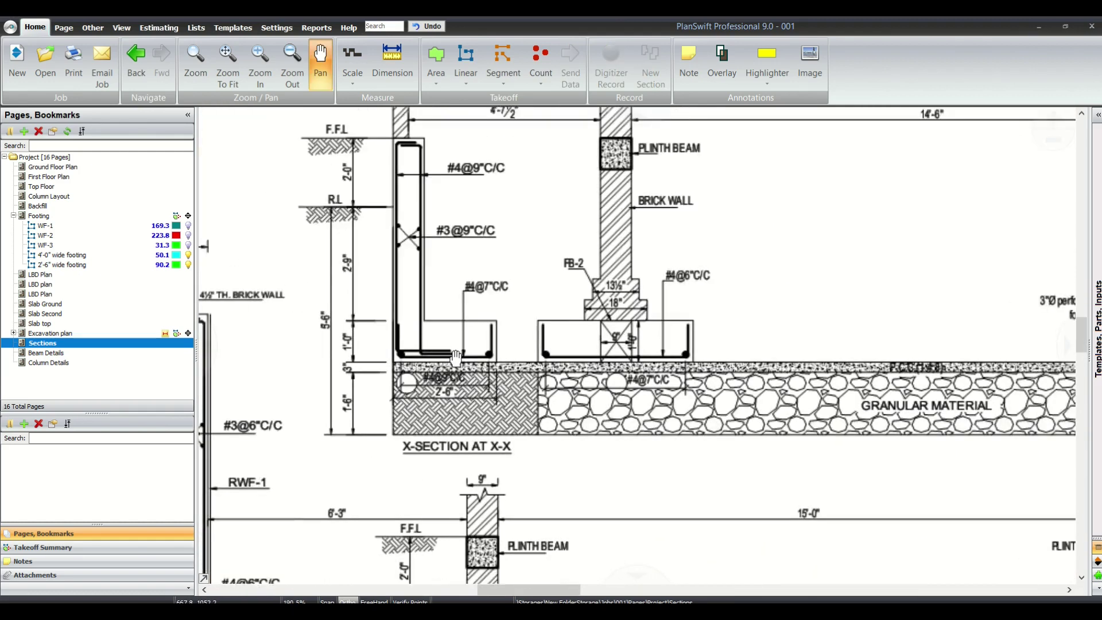
pyautogui.scroll(7, 490, 258)
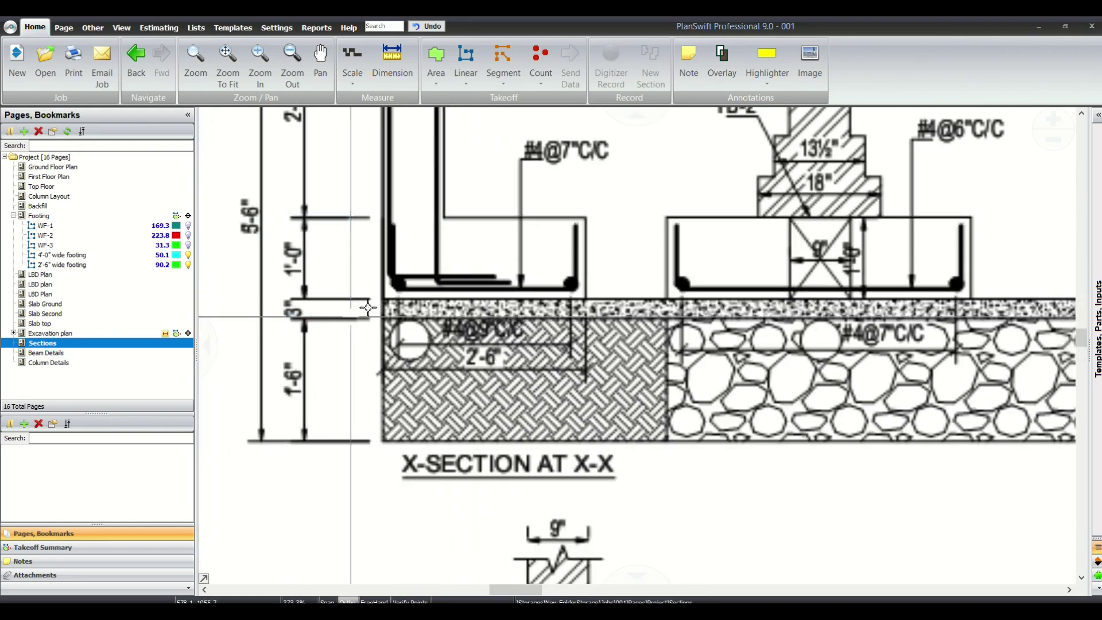
pyautogui.scroll(-4, 295, 244)
pyautogui.scroll(4, 402, 287)
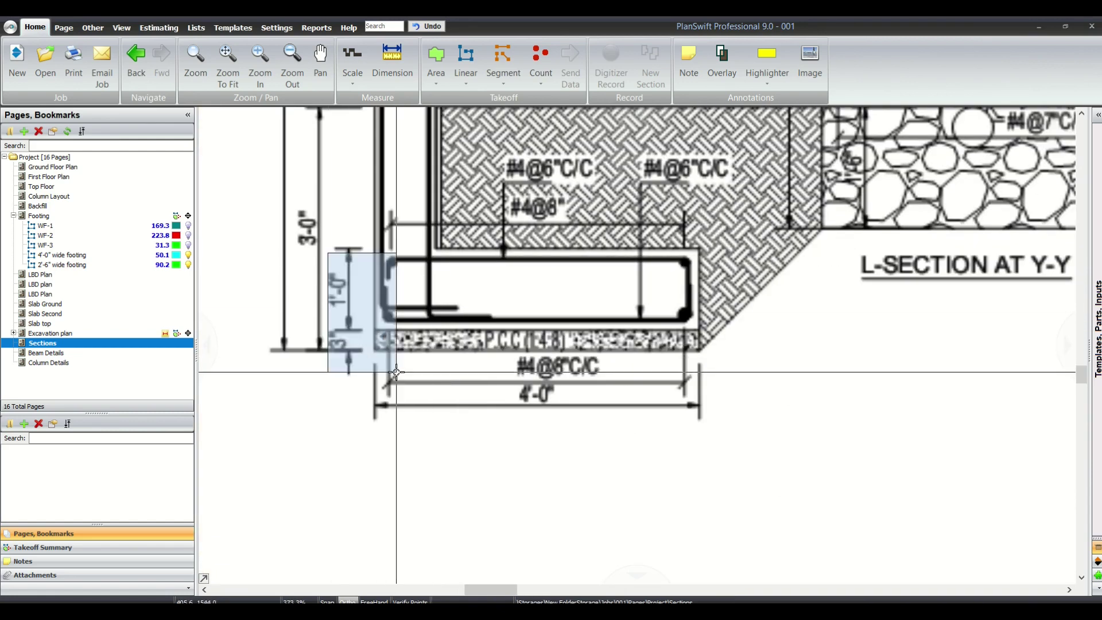
pyautogui.scroll(-7, 406, 368)
pyautogui.scroll(7, 405, 367)
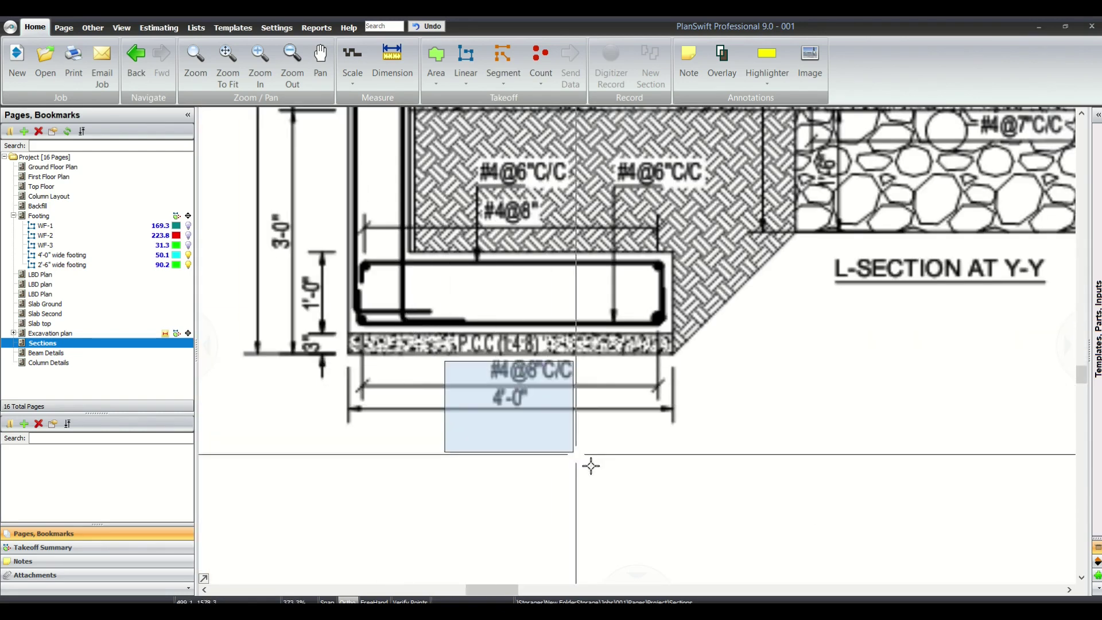
pyautogui.scroll(-5, 593, 462)
pyautogui.scroll(7, 678, 189)
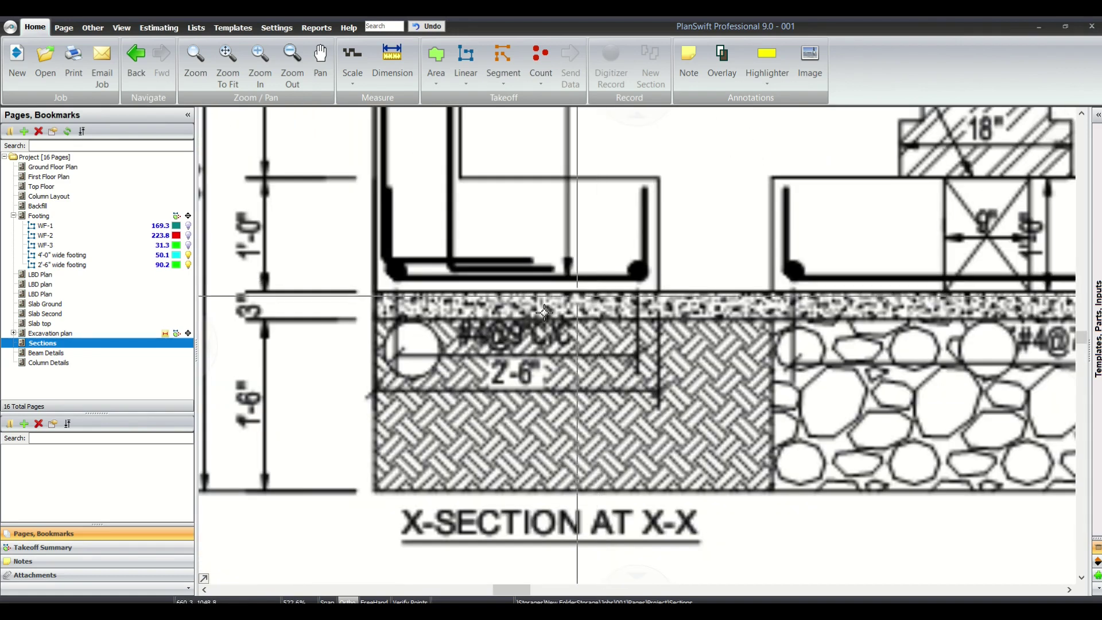
pyautogui.moveTo(483, 344); pyautogui.dragTo(603, 452)
pyautogui.scroll(-11, 612, 455)
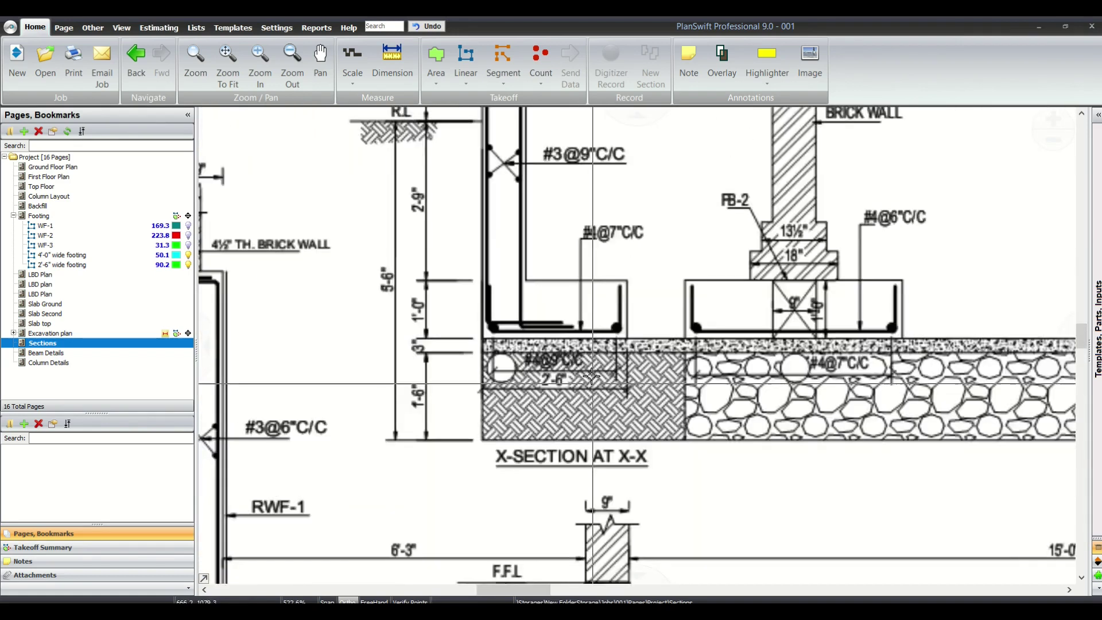
pyautogui.click(63, 217)
# Switch to the Excel estimate and copy the WF-1 and WF-2 footing rows 11 and 12 into rows 15 and 16
pyautogui.hotkey('alt', 'Tab')
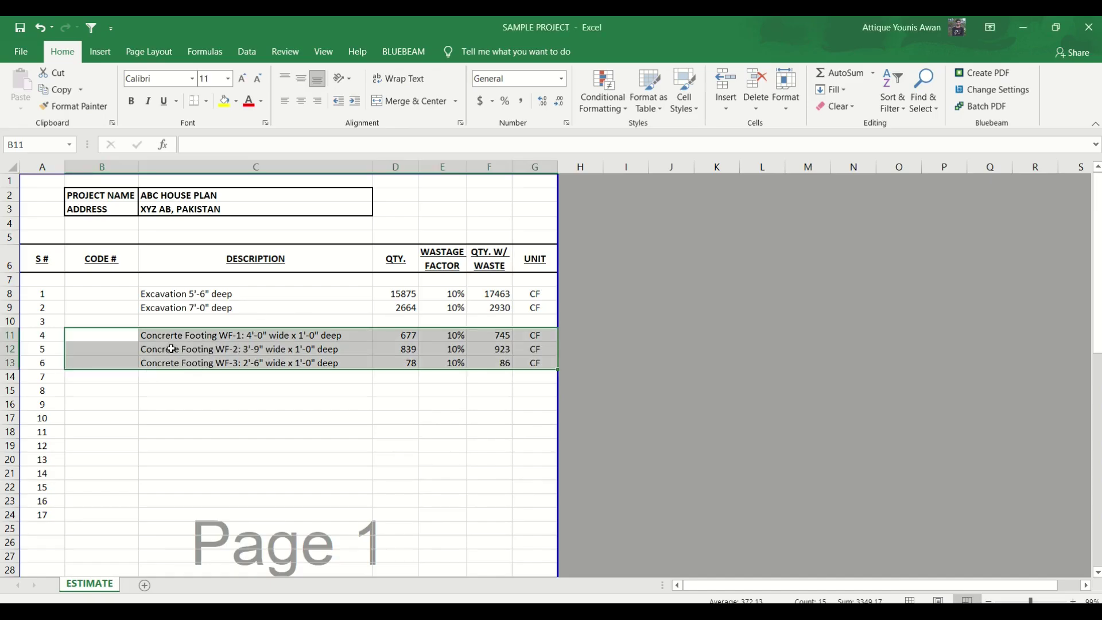
pyautogui.moveTo(162, 336); pyautogui.dragTo(526, 349)
pyautogui.hotkey('shift', 'space')
pyautogui.hotkey('ctrl', 'c')
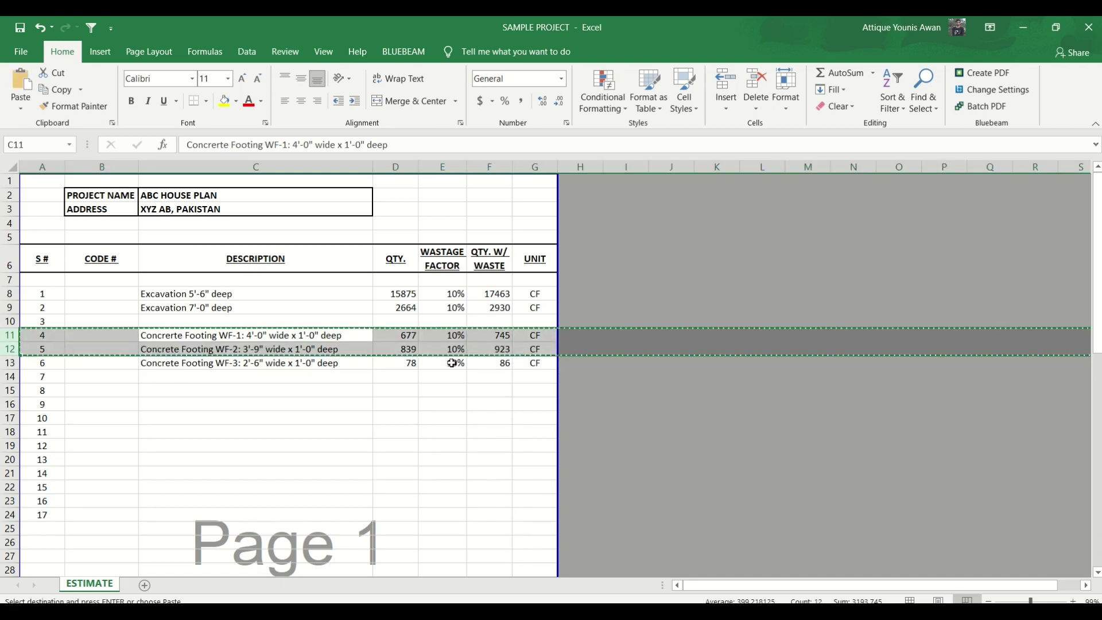
pyautogui.click(249, 389)
pyautogui.hotkey('shift', 'space')
pyautogui.hotkey('ctrl', 'v')
pyautogui.press('Escape')
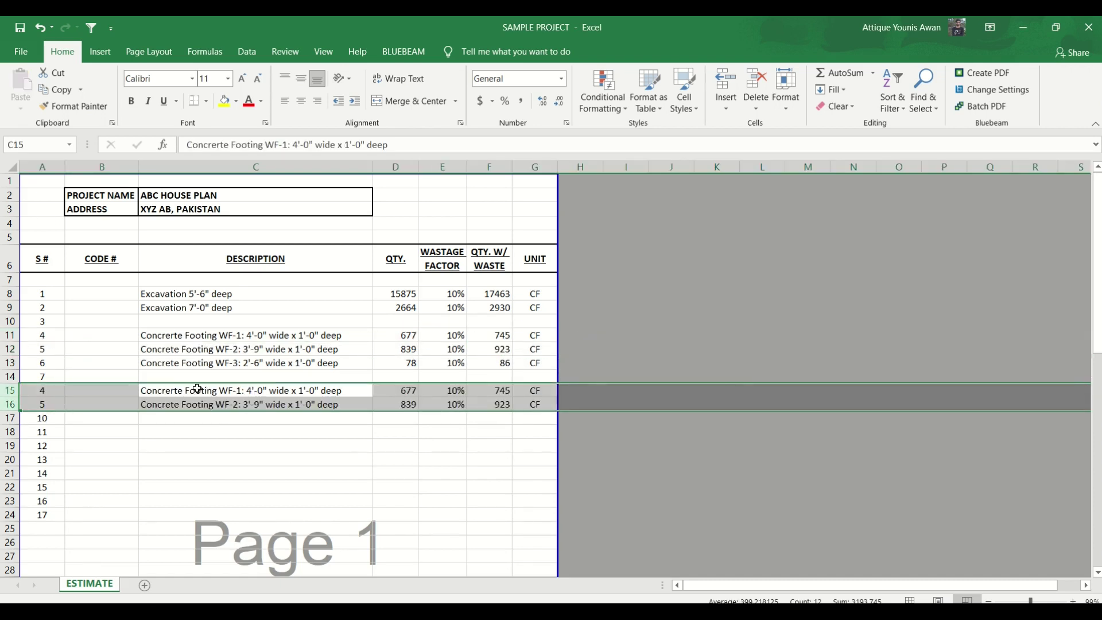
# Change the description in C15 to "Concrerte Retaining wall Footing: 4'-0" wide x 1'-0" deep"
pyautogui.click(185, 391)
pyautogui.press('F2')
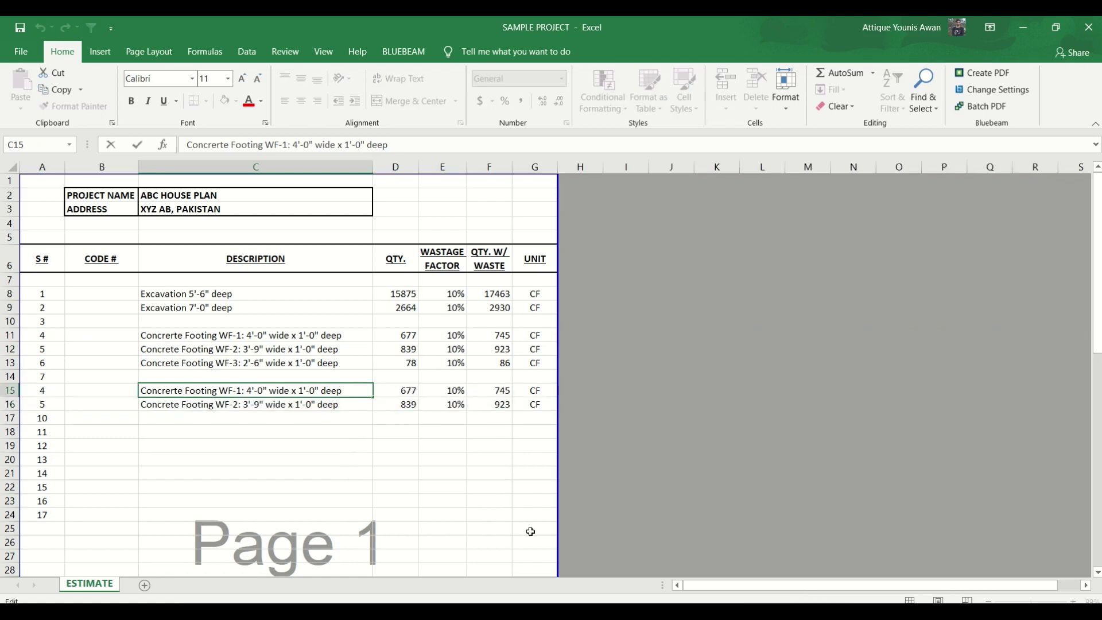
pyautogui.write('Retaining w')
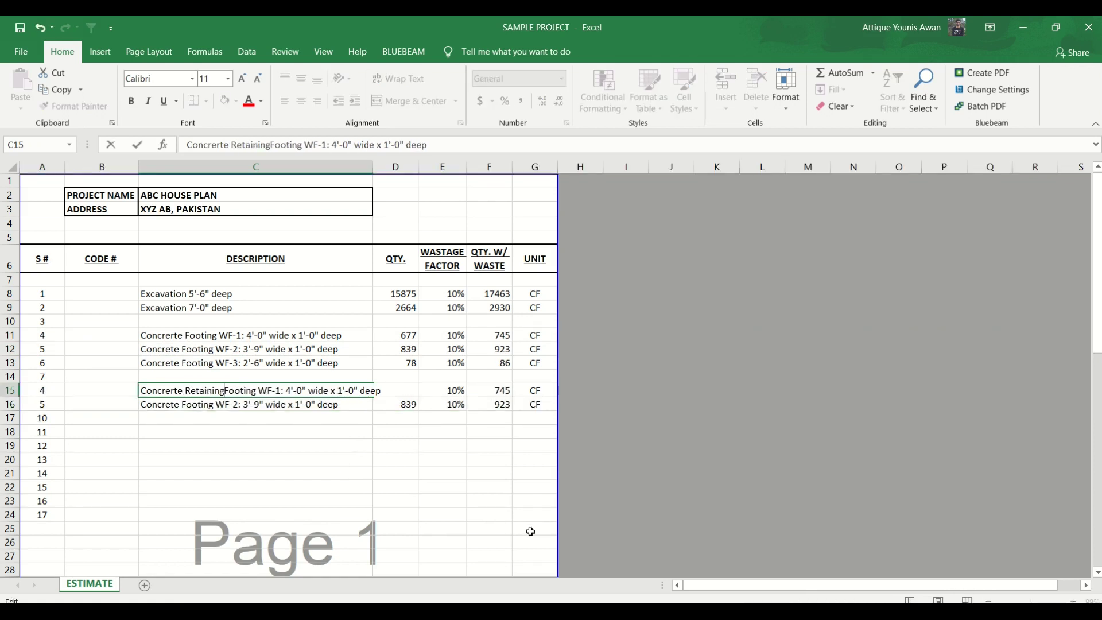
pyautogui.write('all')
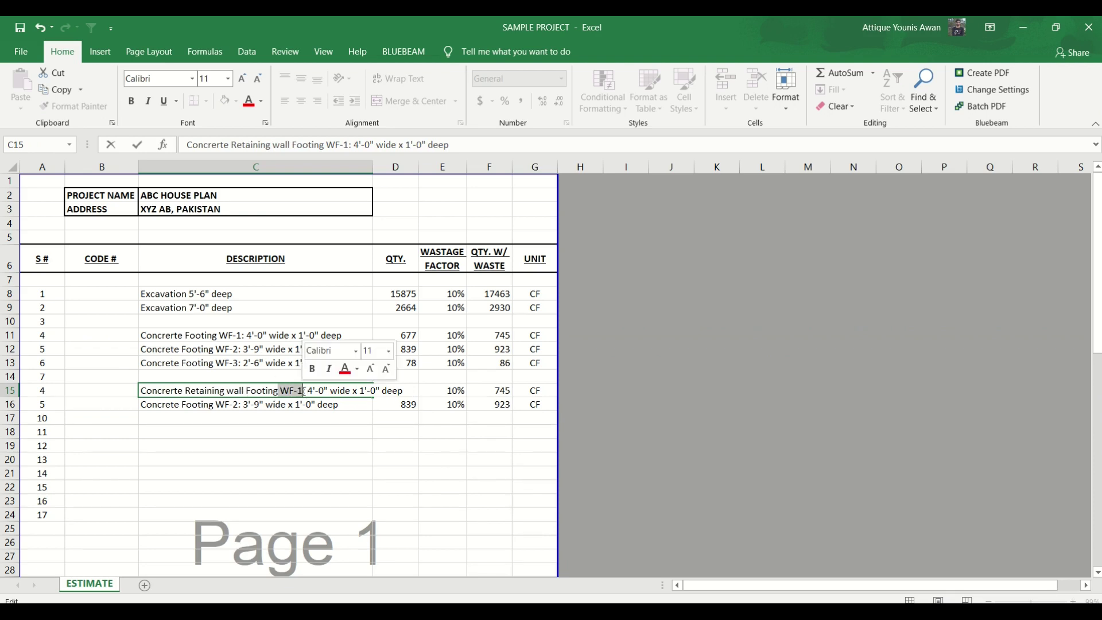
pyautogui.press('Delete')
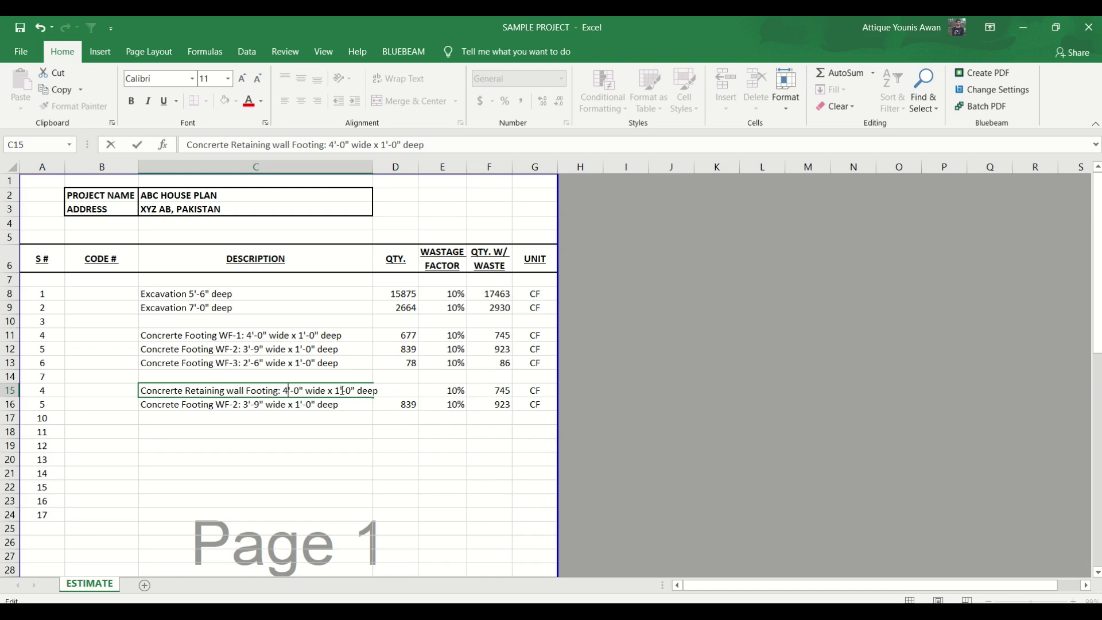
# Look up the 4'-0" wide footing takeoff length in PlanSwift and set the Excel quantity in D15 to =50.1*4*1
pyautogui.click(408, 391)
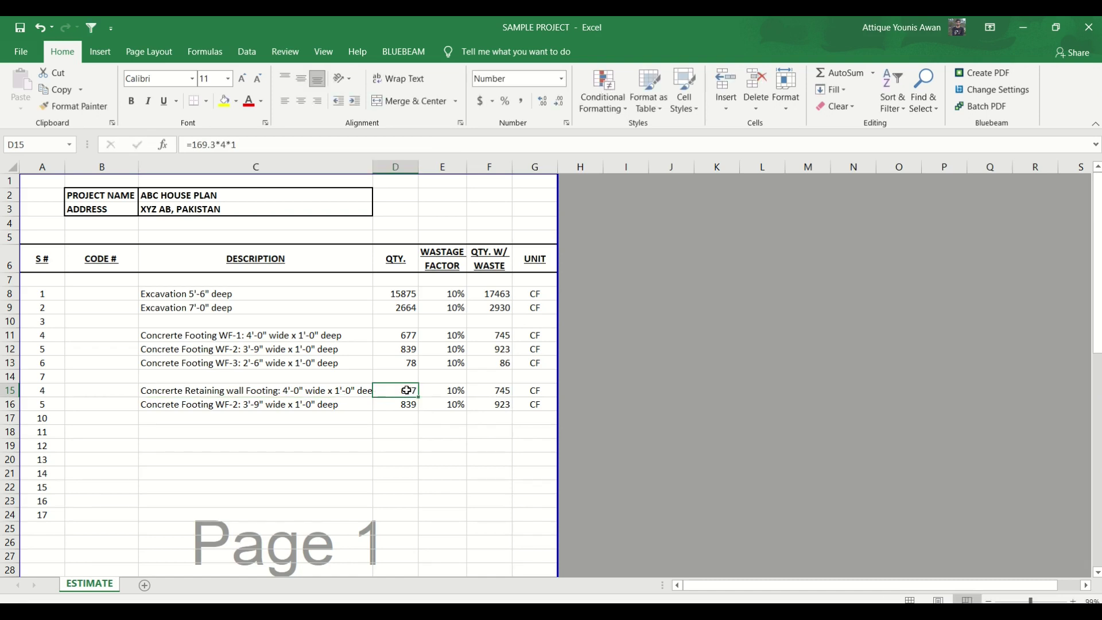
pyautogui.hotkey('alt', 'Tab')
pyautogui.click(100, 257)
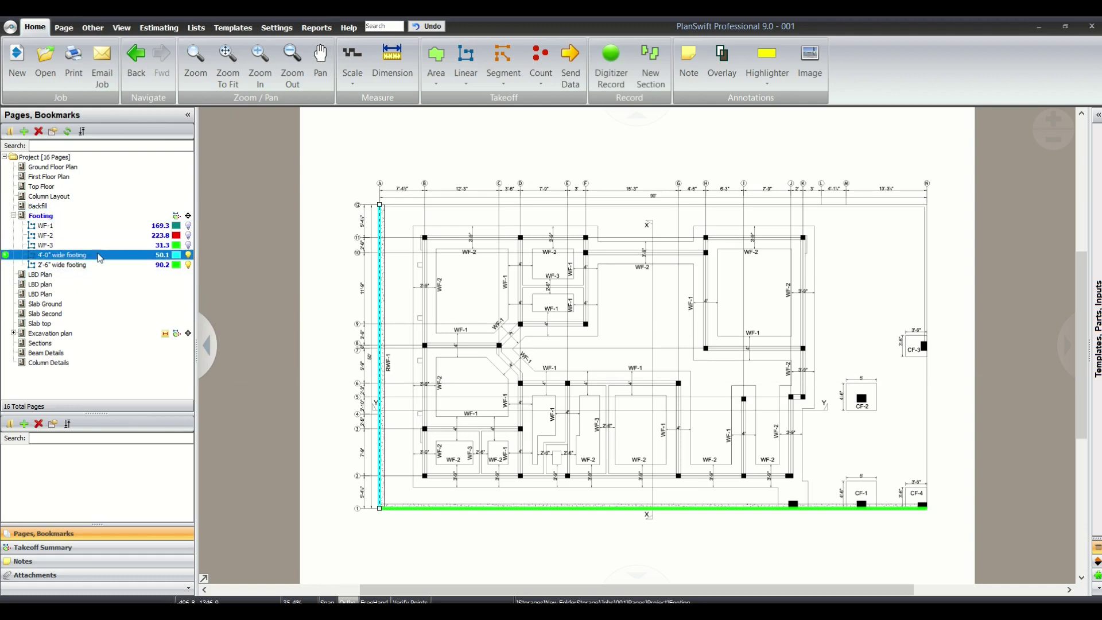
pyautogui.hotkey('alt', 'Tab')
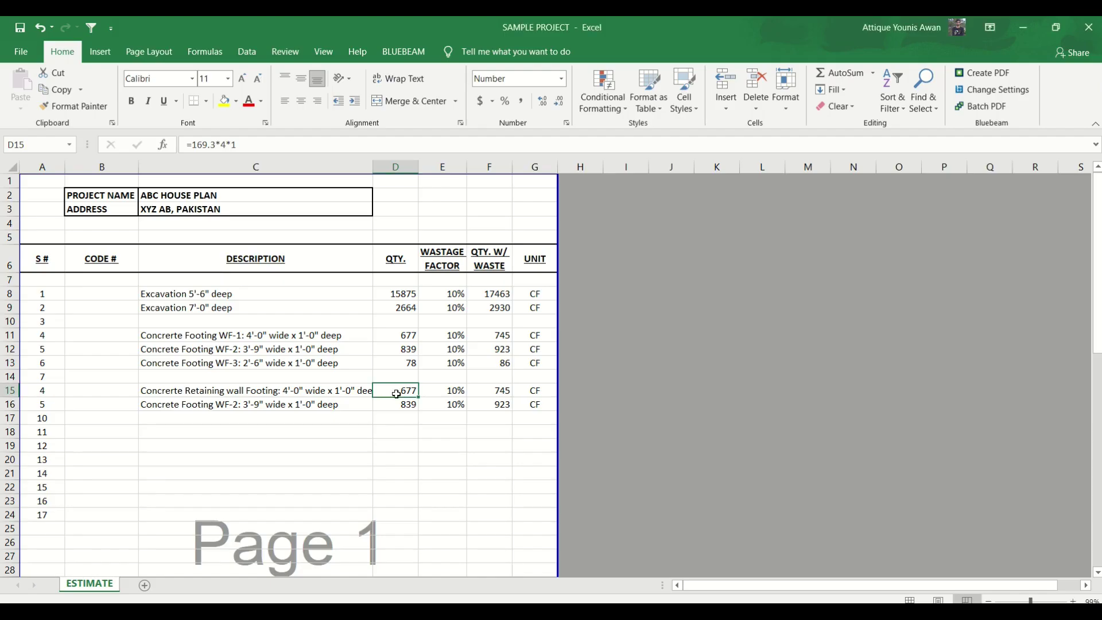
pyautogui.write('=50.1*4*1')
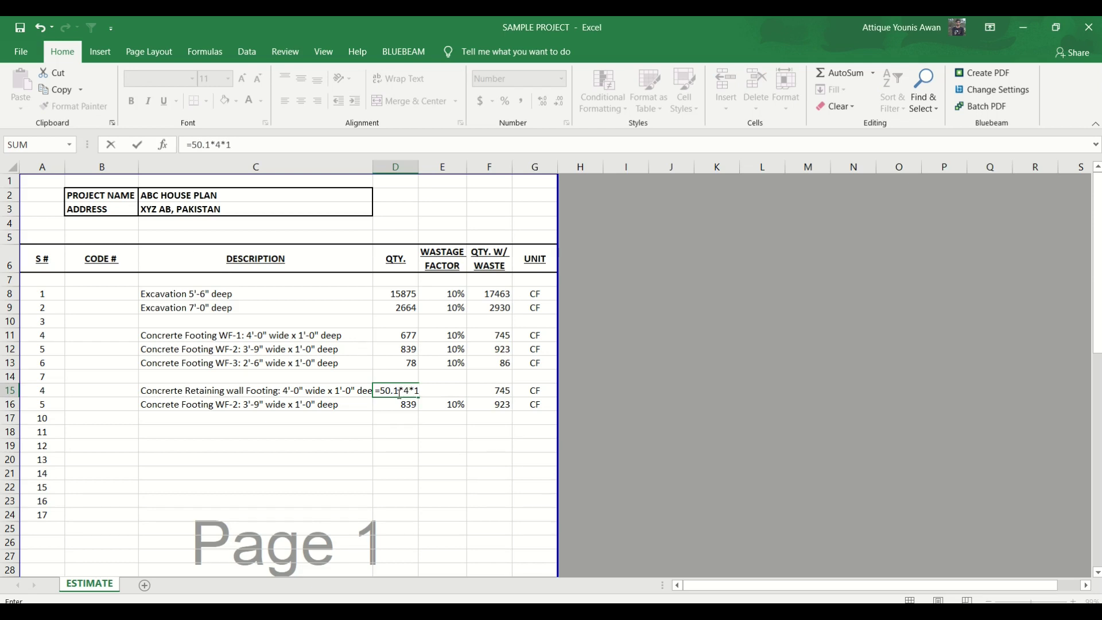
pyautogui.press('Return')
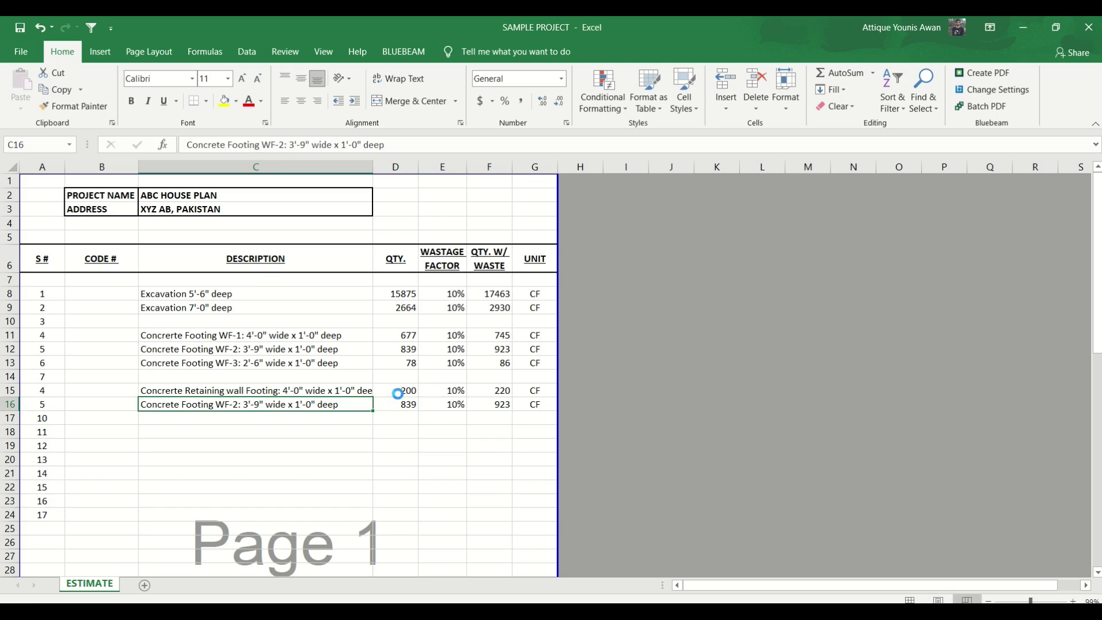
# Fill C16 with the description above, find the green retaining wall footing takeoff in PlanSwift, and set the width in Excel's C16 to 2'-6"
pyautogui.hotkey('ctrl', 'd')
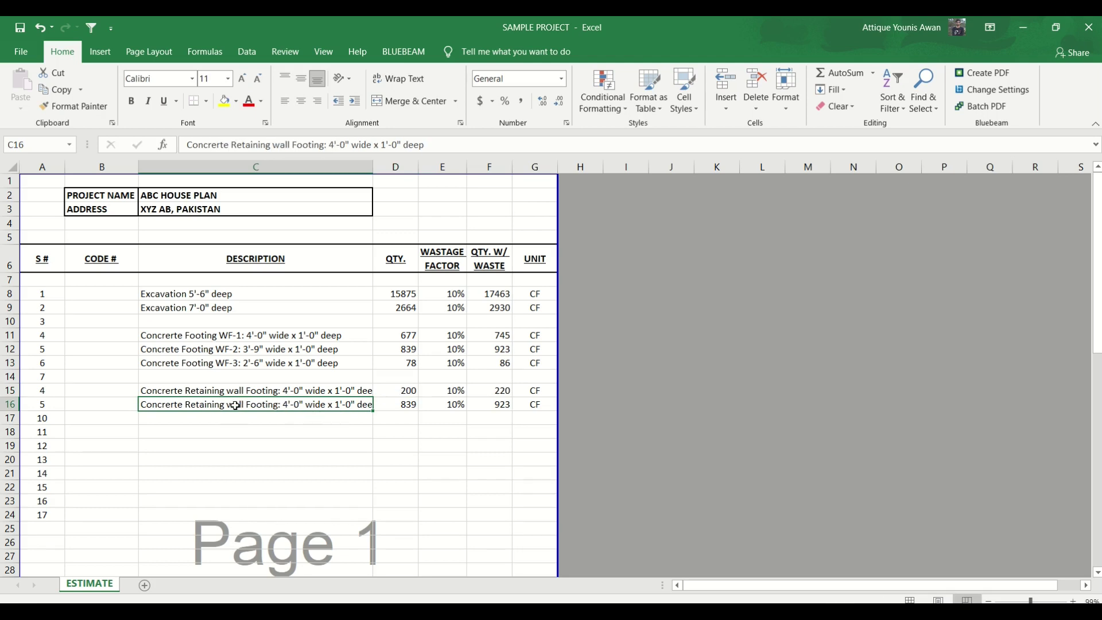
pyautogui.hotkey('alt', 'Tab')
pyautogui.scroll(3, 507, 485)
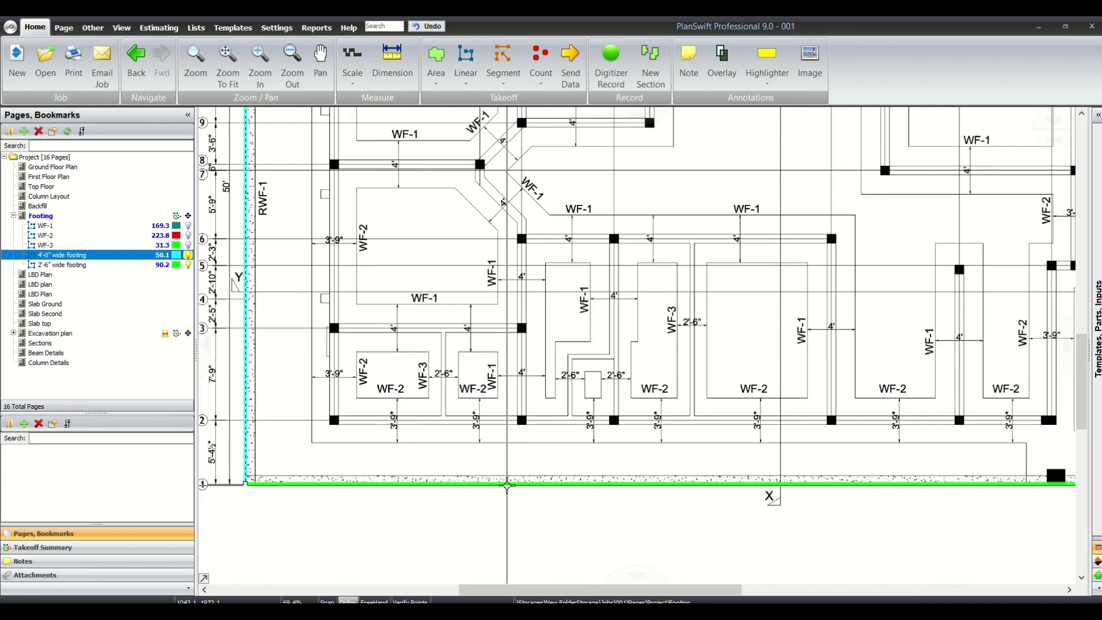
pyautogui.click(507, 485)
pyautogui.hscroll(-1, 488, 287)
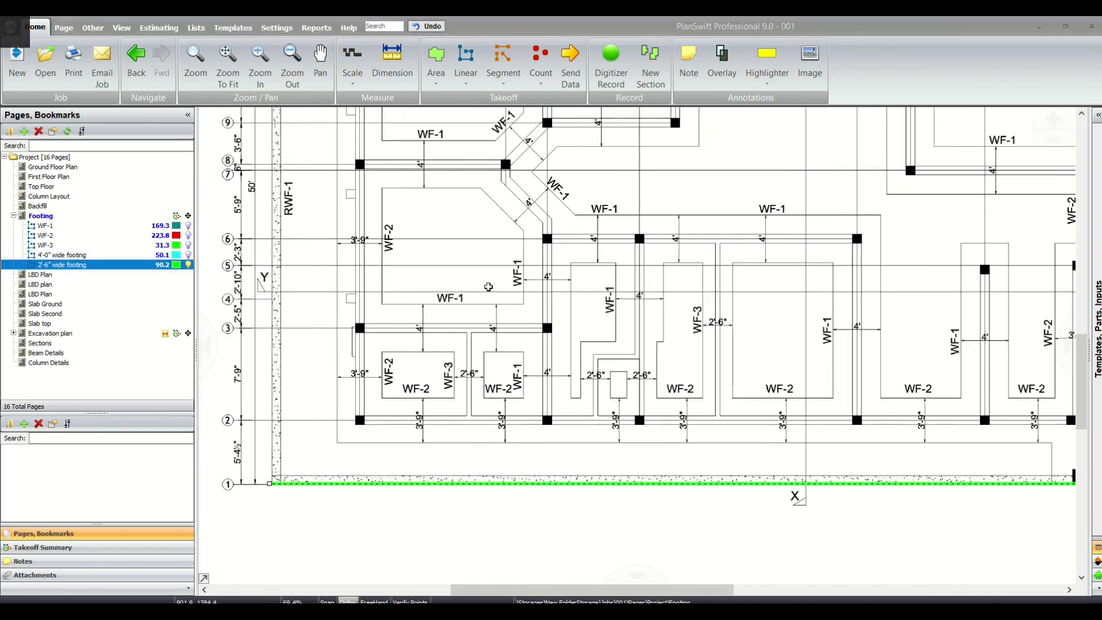
pyautogui.hotkey('alt', 'Tab')
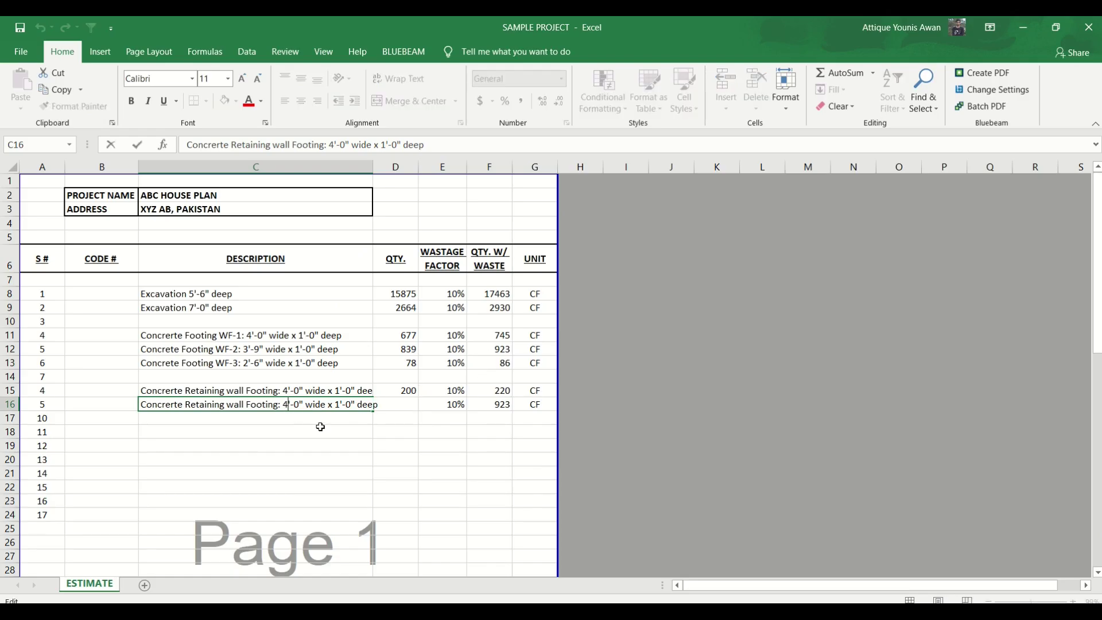
pyautogui.hotkey('alt', 'Tab')
pyautogui.hotkey('alt', 'Tab')
pyautogui.press('BackSpace')
pyautogui.write('2')
pyautogui.press('Delete')
pyautogui.write('6')
pyautogui.press('Tab')
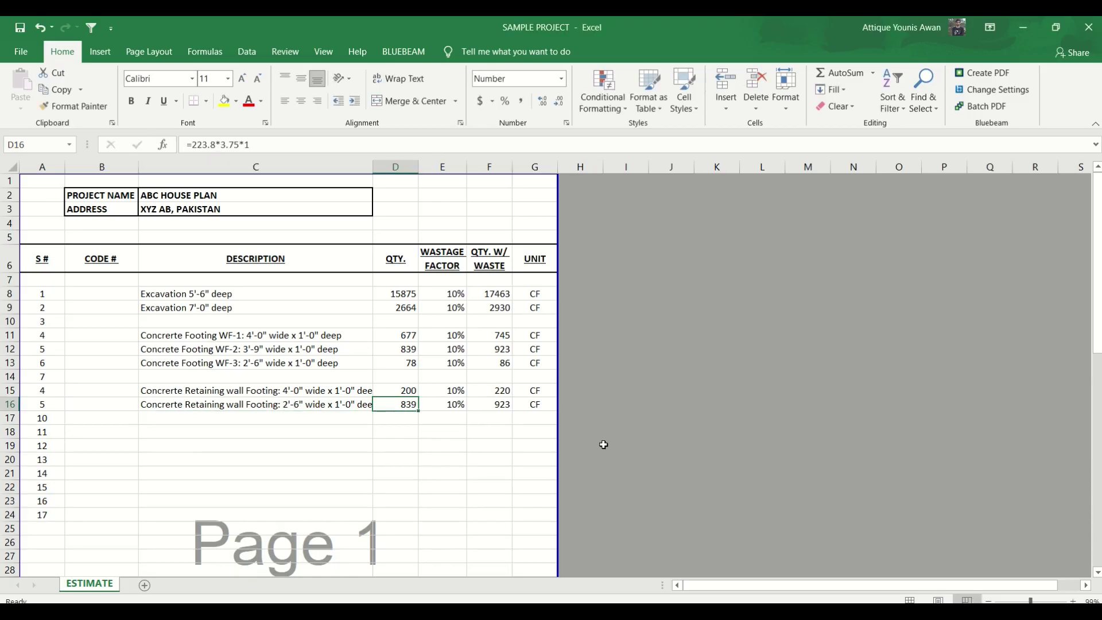
# Replace the quantity formula in D16 with =90.2*2.5*1, using the 2'-6" wide footing takeoff length from PlanSwift
pyautogui.press('F2')
pyautogui.press('BackSpace')
pyautogui.press('BackSpace')
pyautogui.press('BackSpace')
pyautogui.press('BackSpace')
pyautogui.press('BackSpace')
pyautogui.press('BackSpace')
pyautogui.press('BackSpace')
pyautogui.press('BackSpace')
pyautogui.press('BackSpace')
pyautogui.press('BackSpace')
pyautogui.press('BackSpace')
pyautogui.press('BackSpace')
pyautogui.hotkey('alt', 'Tab')
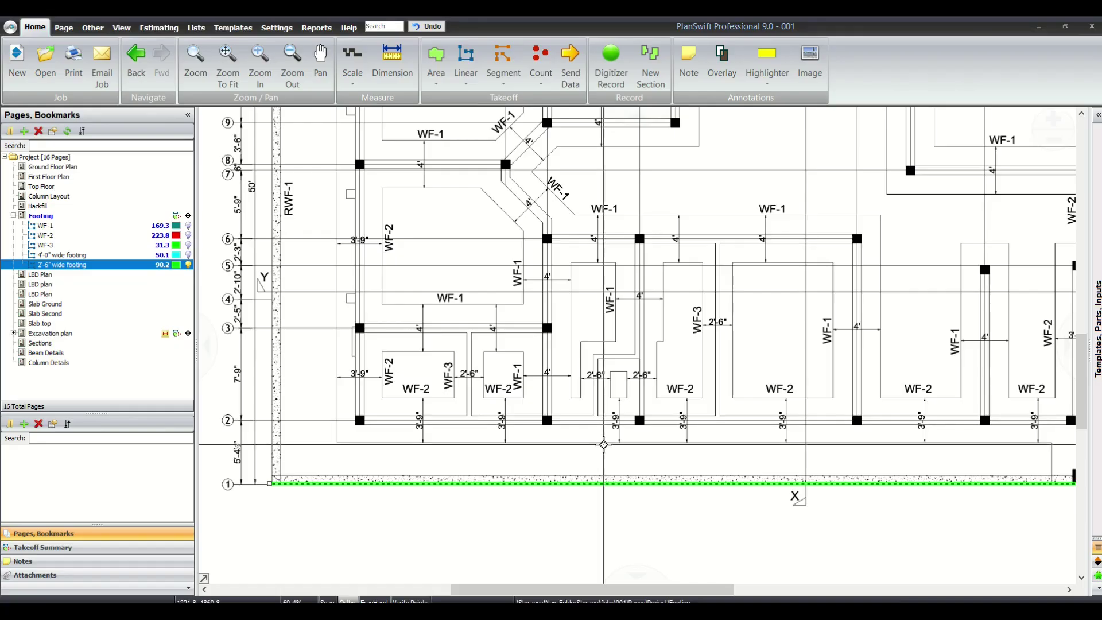
pyautogui.hotkey('alt', 'Tab')
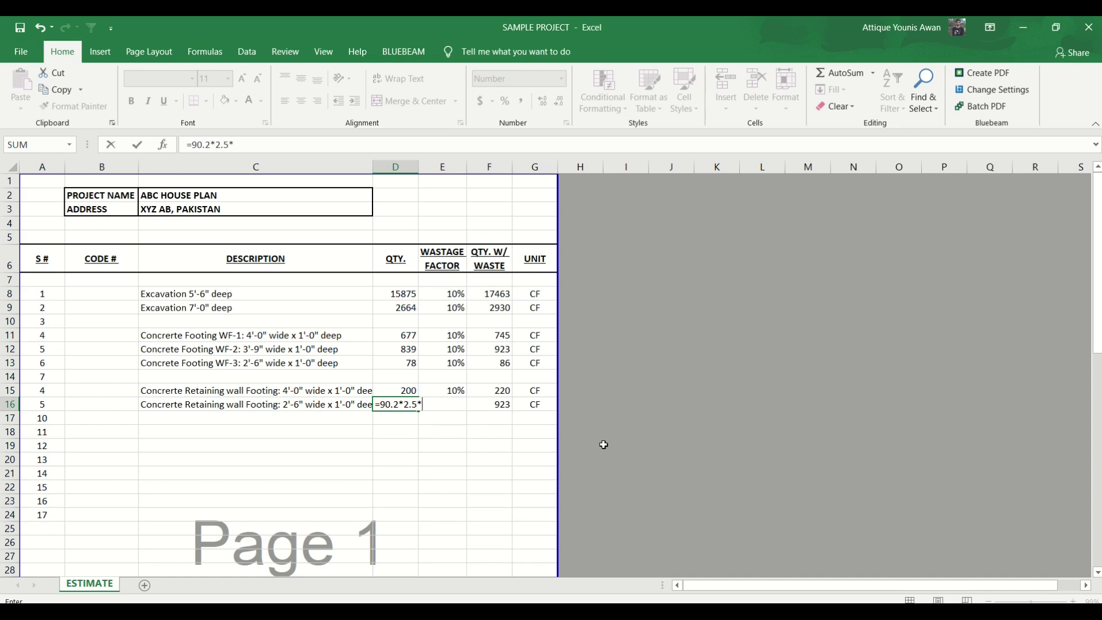
pyautogui.press('Return')
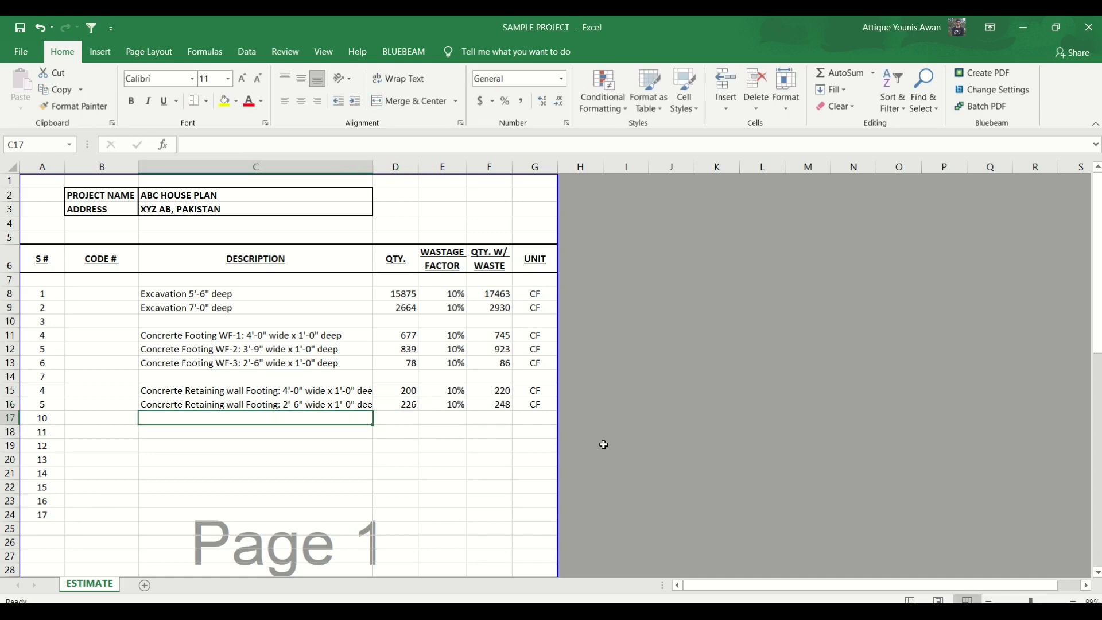
# Copy the retaining wall footing entries with the blank row above them, C14:G16, into C17:G19
pyautogui.moveTo(401, 336); pyautogui.dragTo(400, 404)
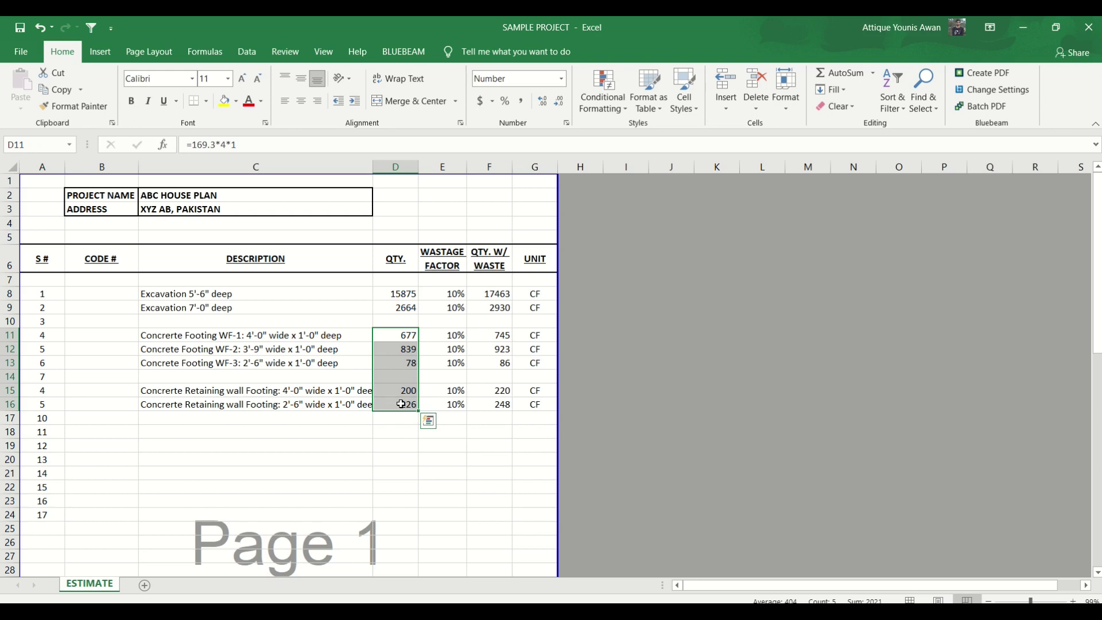
pyautogui.click(302, 418)
pyautogui.moveTo(303, 424); pyautogui.dragTo(309, 429)
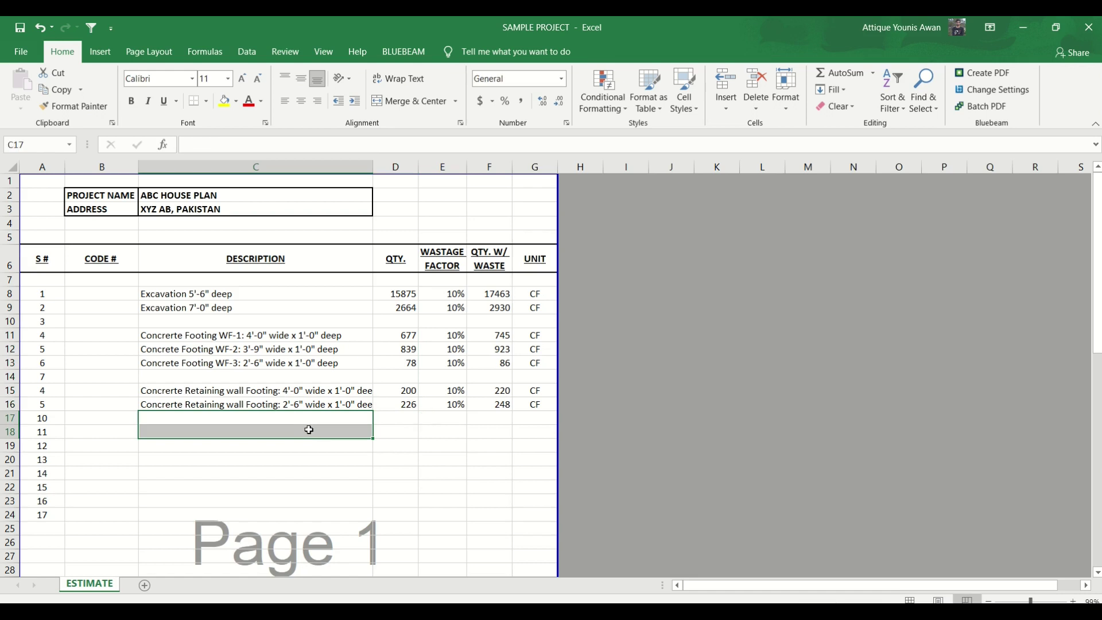
pyautogui.click(285, 392)
pyautogui.moveTo(283, 383); pyautogui.dragTo(528, 398)
pyautogui.hotkey('ctrl', 'c')
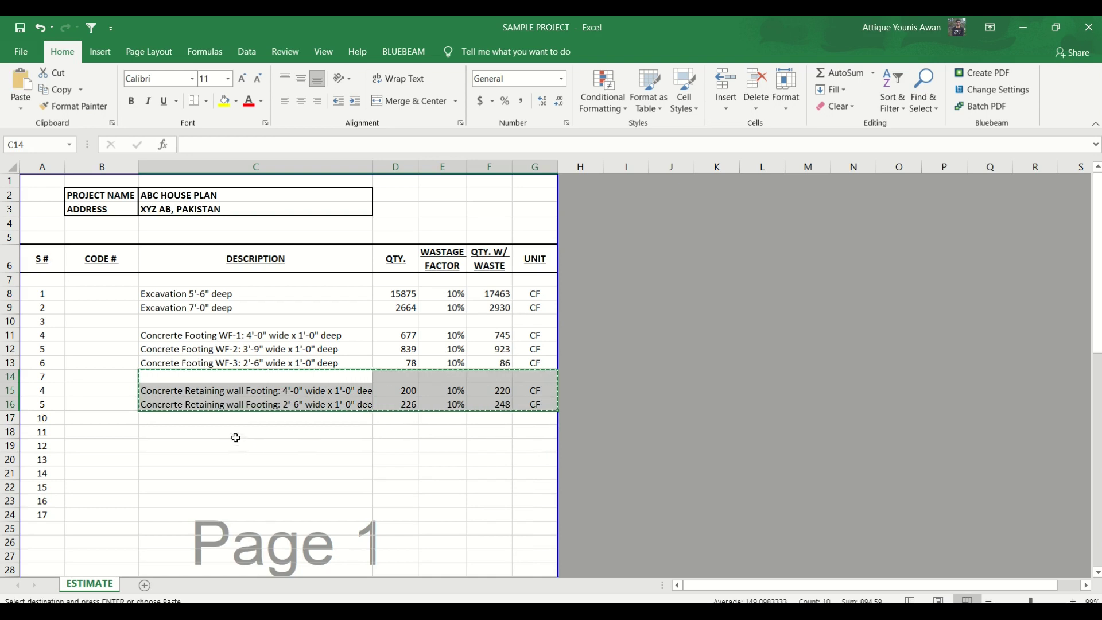
pyautogui.click(236, 419)
pyautogui.press('Return')
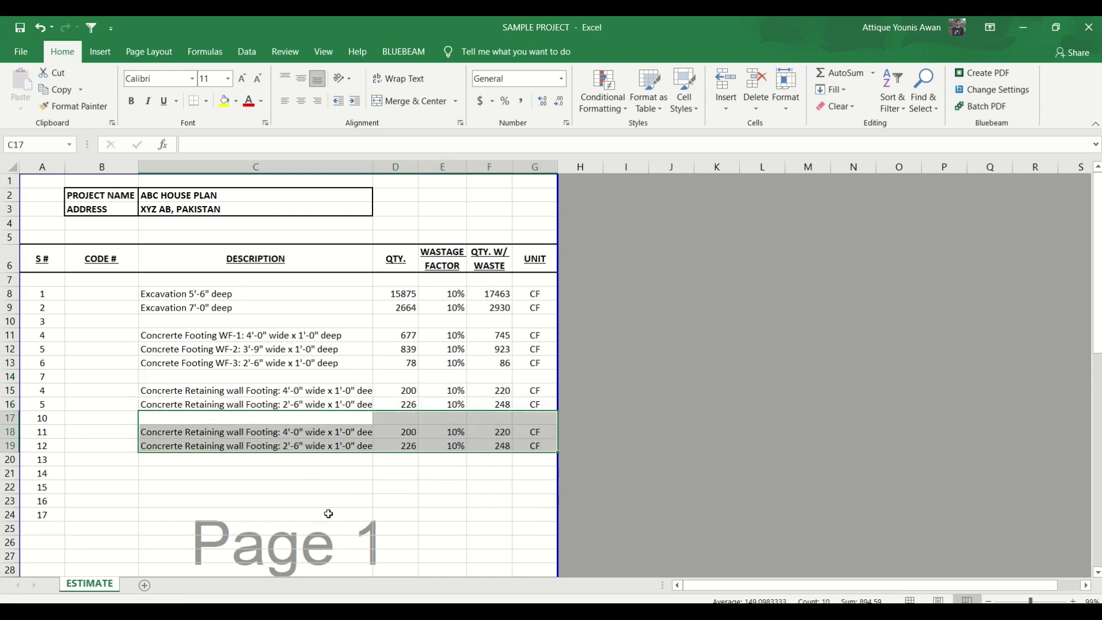
# Switch to PlanSwift and hide the 2'-6" wide footing takeoff on the Footing page
pyautogui.hotkey('alt', 'Tab')
pyautogui.scroll(-3, 580, 374)
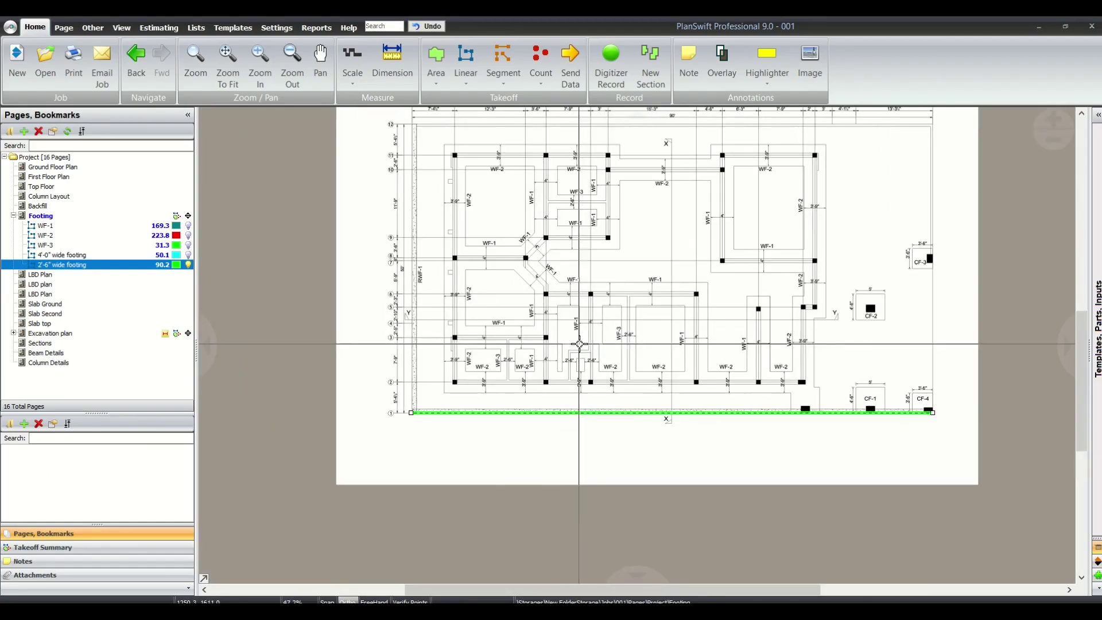
pyautogui.doubleClick(185, 265)
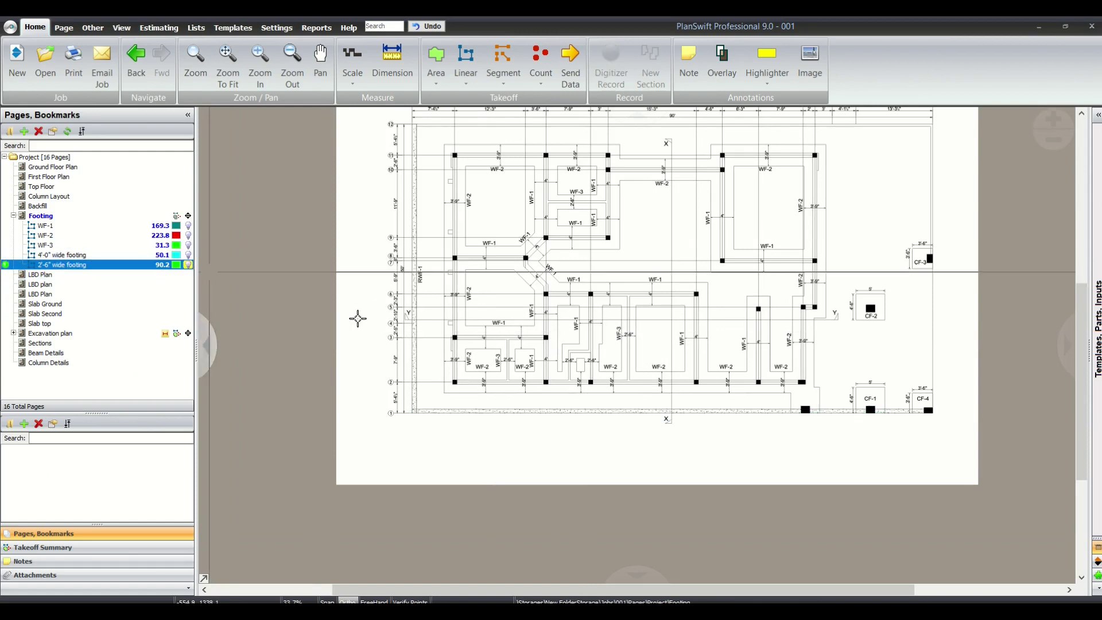
# Examine the sizes of column footings CF-1 to CF-4 and the unlabelled column footing on the retaining wall
pyautogui.scroll(5, 701, 295)
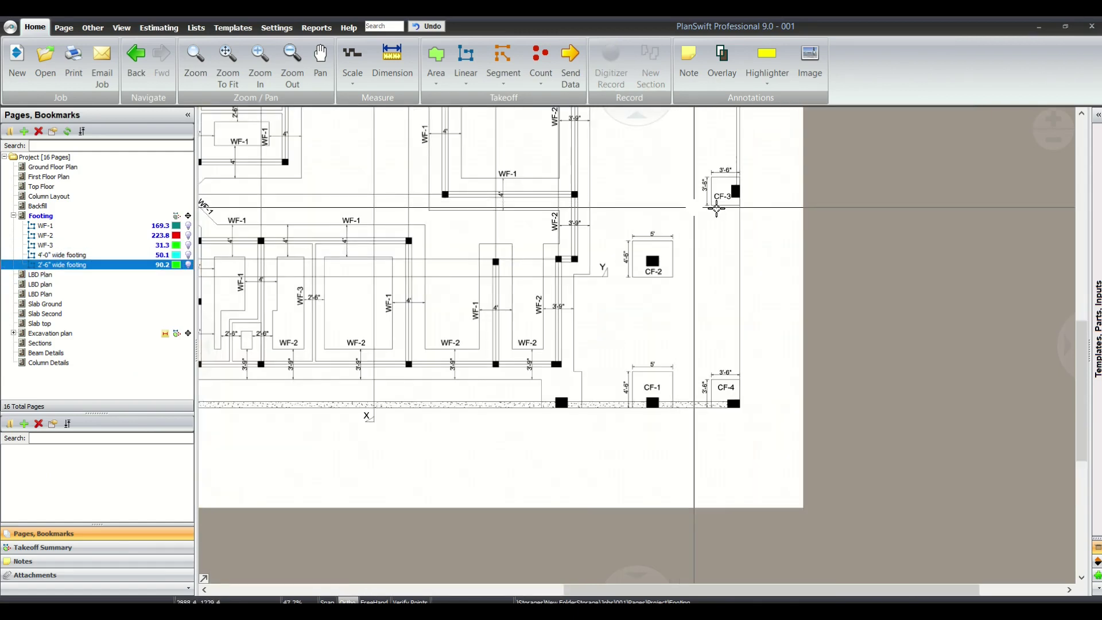
pyautogui.moveTo(739, 190); pyautogui.dragTo(697, 258)
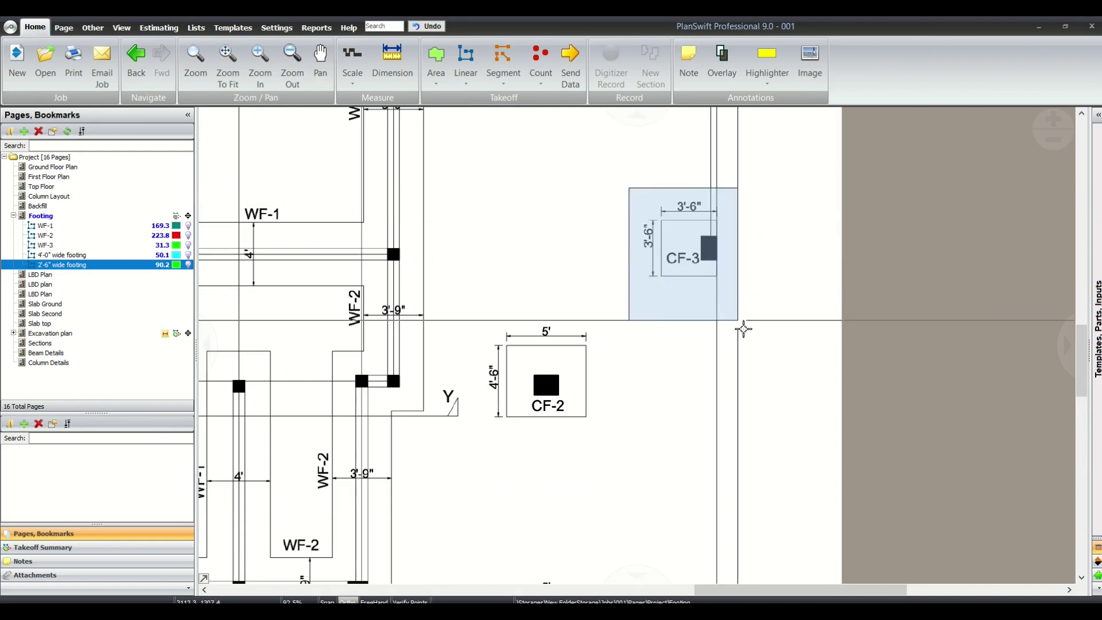
pyautogui.scroll(-5, 645, 364)
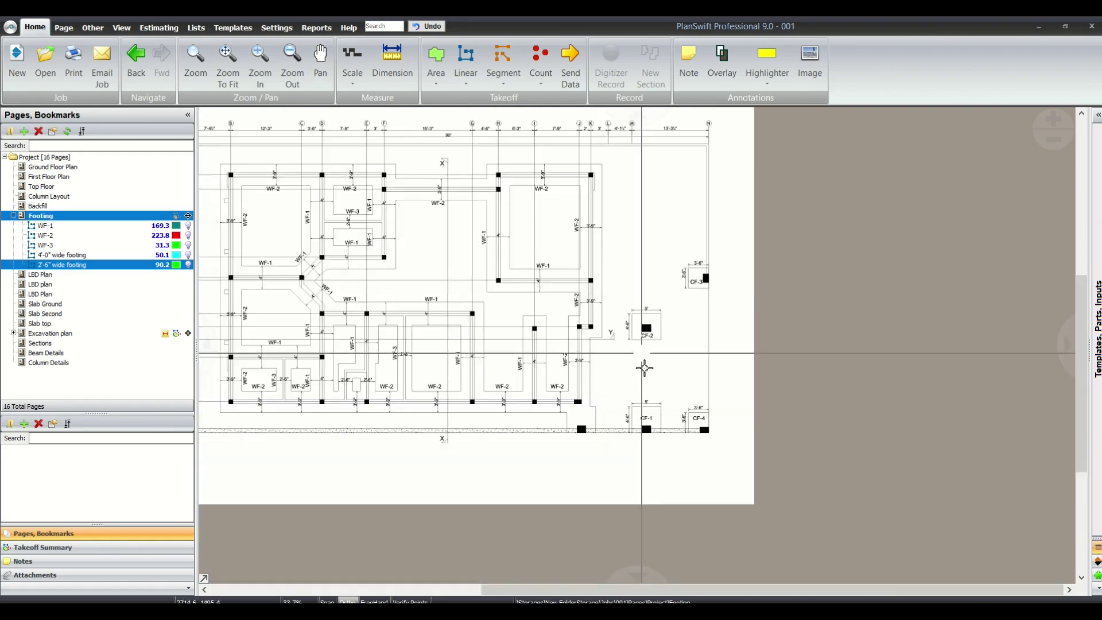
pyautogui.scroll(5, 644, 345)
pyautogui.scroll(-5, 647, 362)
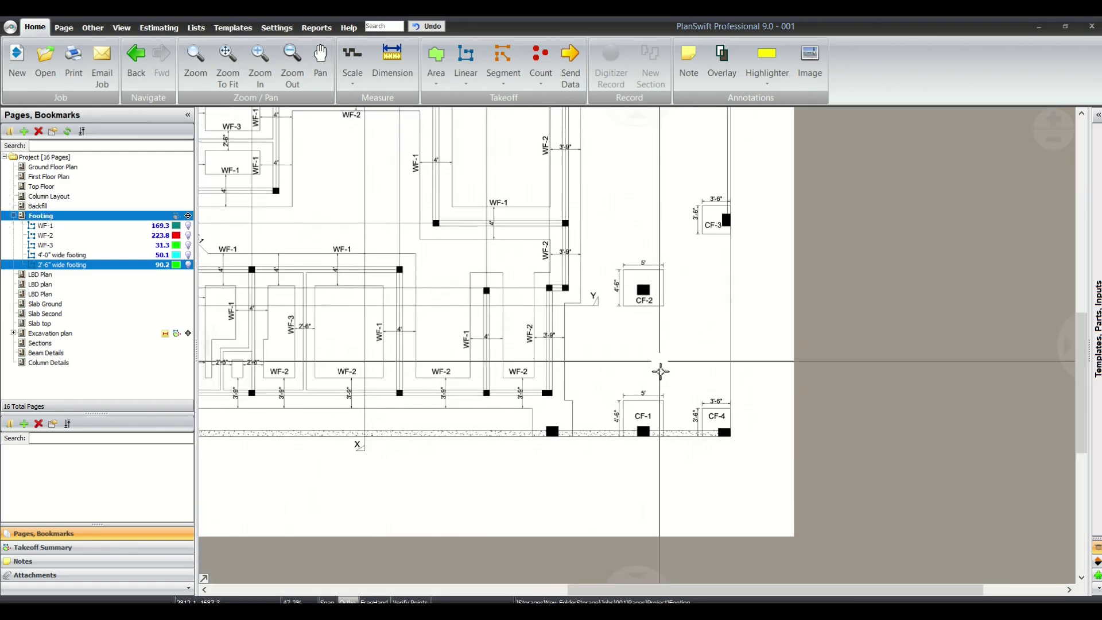
pyautogui.scroll(5, 659, 371)
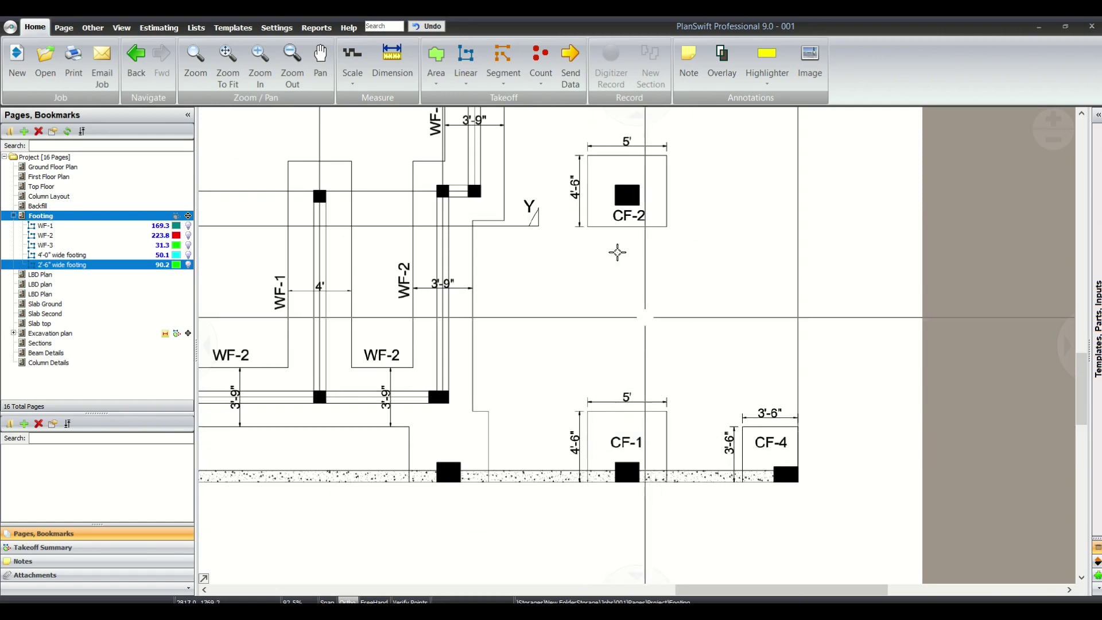
pyautogui.moveTo(728, 298); pyautogui.dragTo(599, 525)
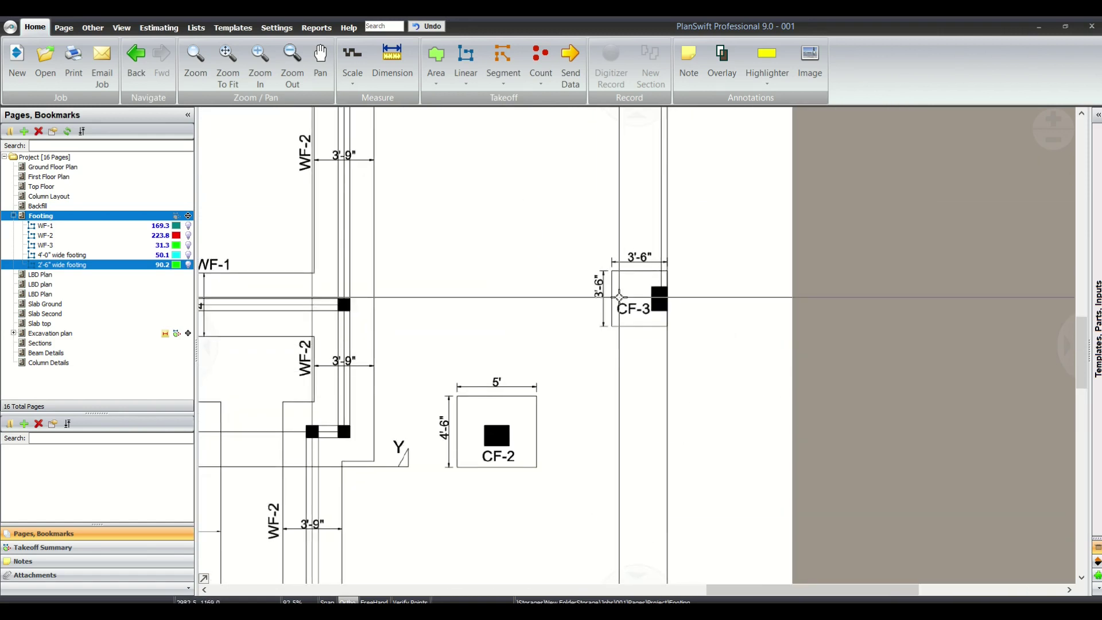
pyautogui.scroll(-5, 668, 351)
pyautogui.scroll(5, 695, 376)
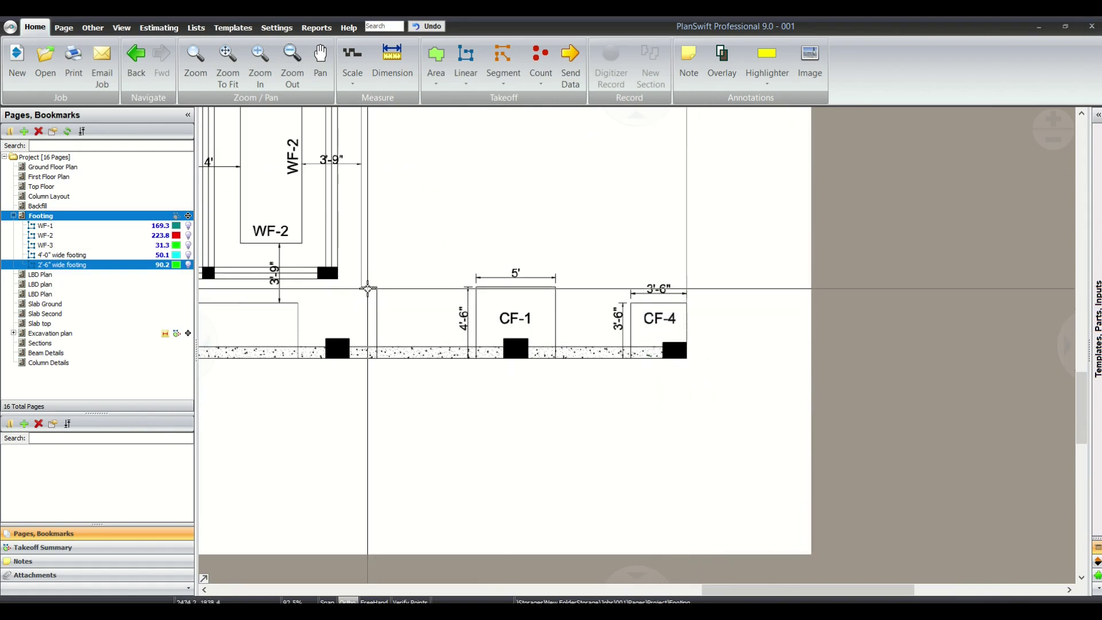
pyautogui.moveTo(429, 297); pyautogui.dragTo(521, 306)
pyautogui.scroll(-2, 505, 344)
pyautogui.scroll(3, 494, 333)
pyautogui.scroll(-4, 484, 319)
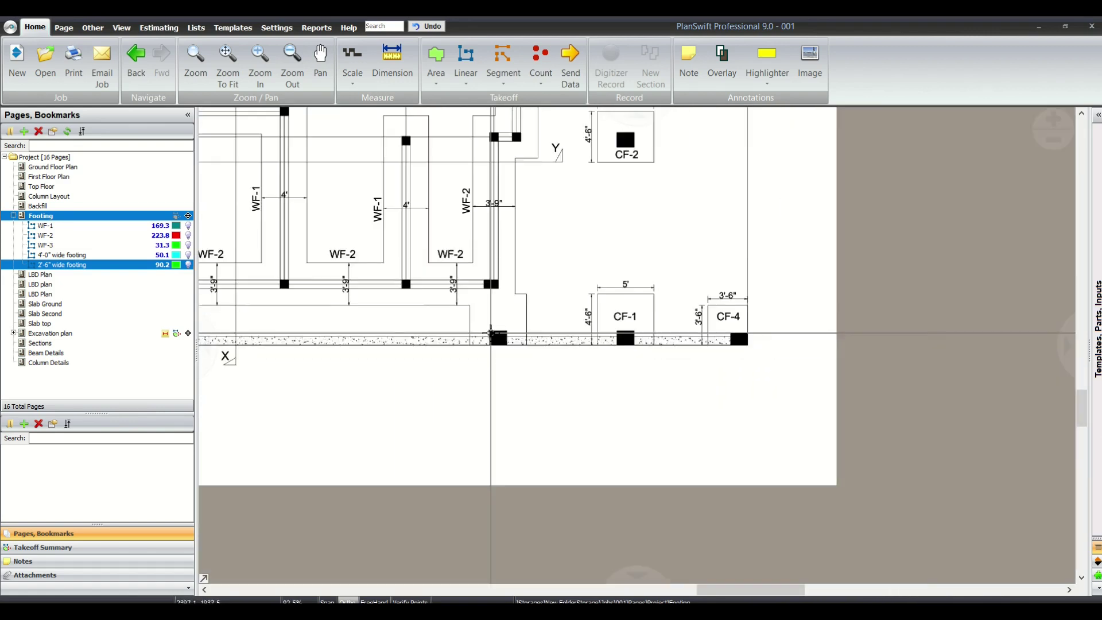
# Measure the length and width of the unlabelled column footing on the retaining wall with the Dimension tool
pyautogui.scroll(-3, 484, 320)
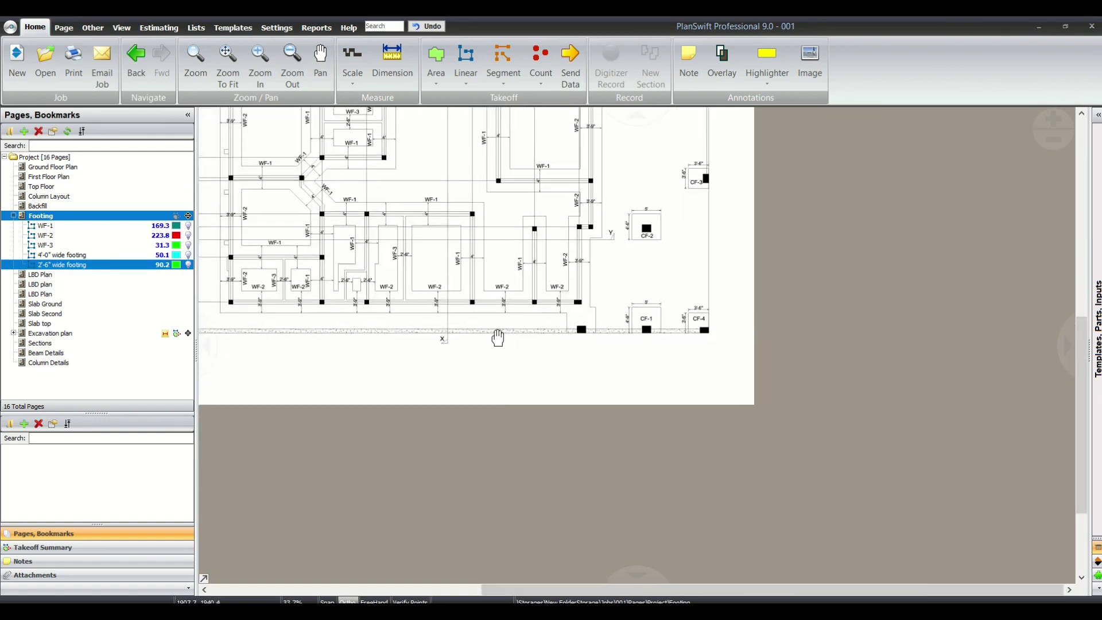
pyautogui.scroll(7, 575, 361)
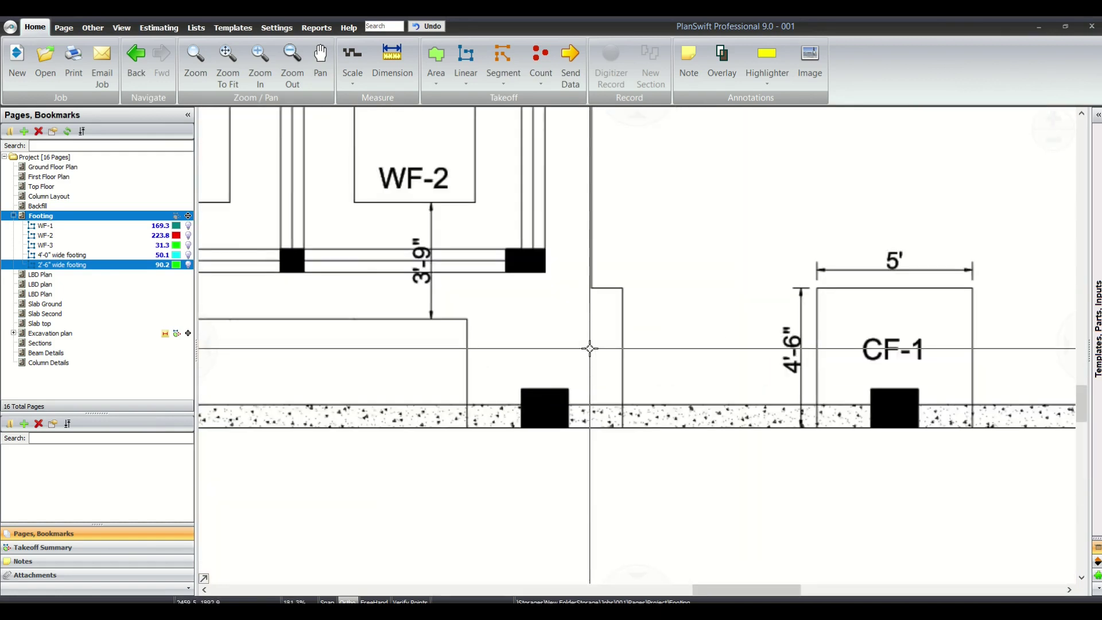
pyautogui.click(392, 63)
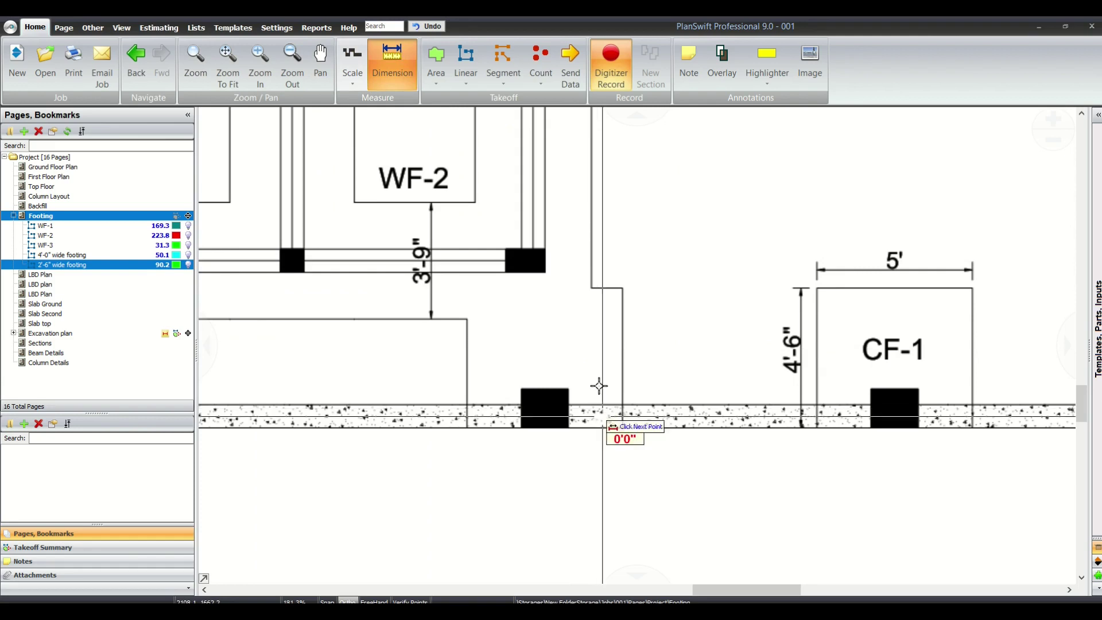
pyautogui.click(509, 395)
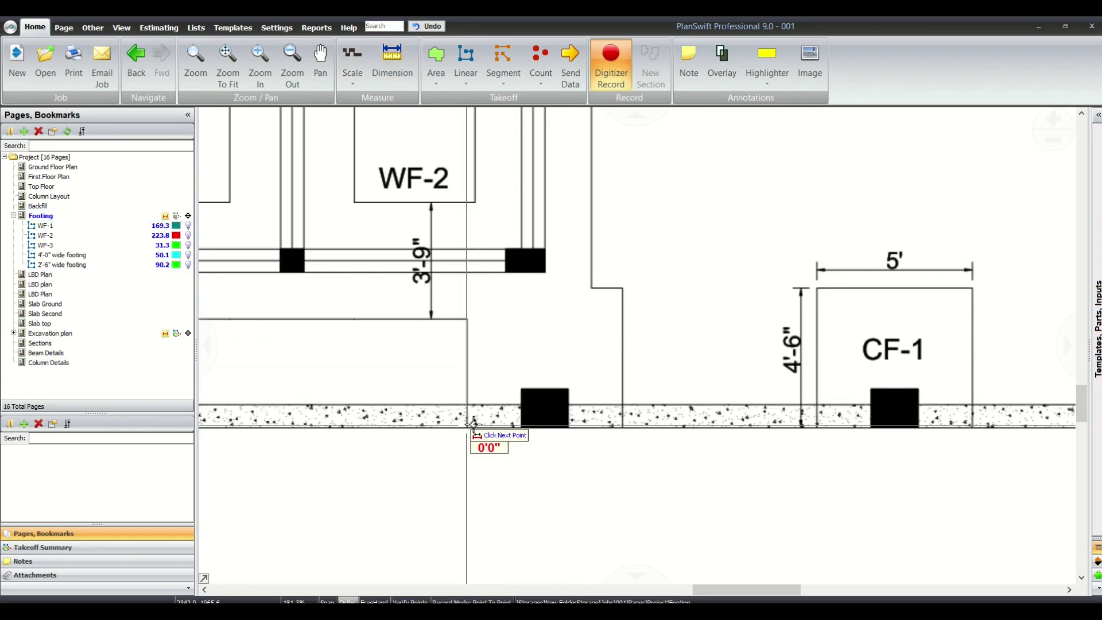
pyautogui.click(624, 287)
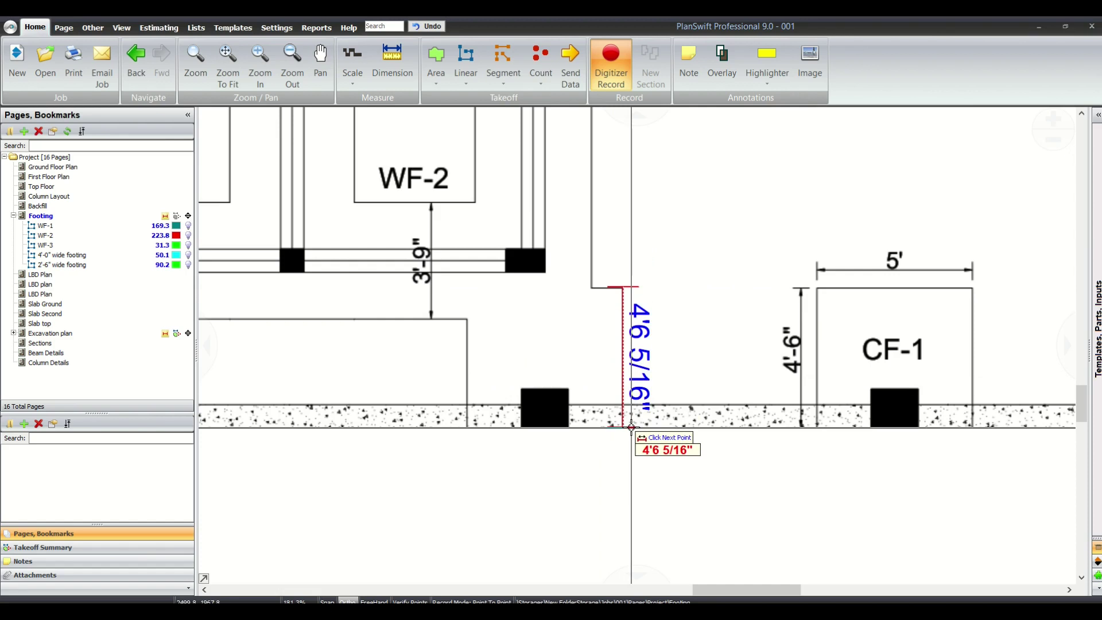
pyautogui.click(631, 428)
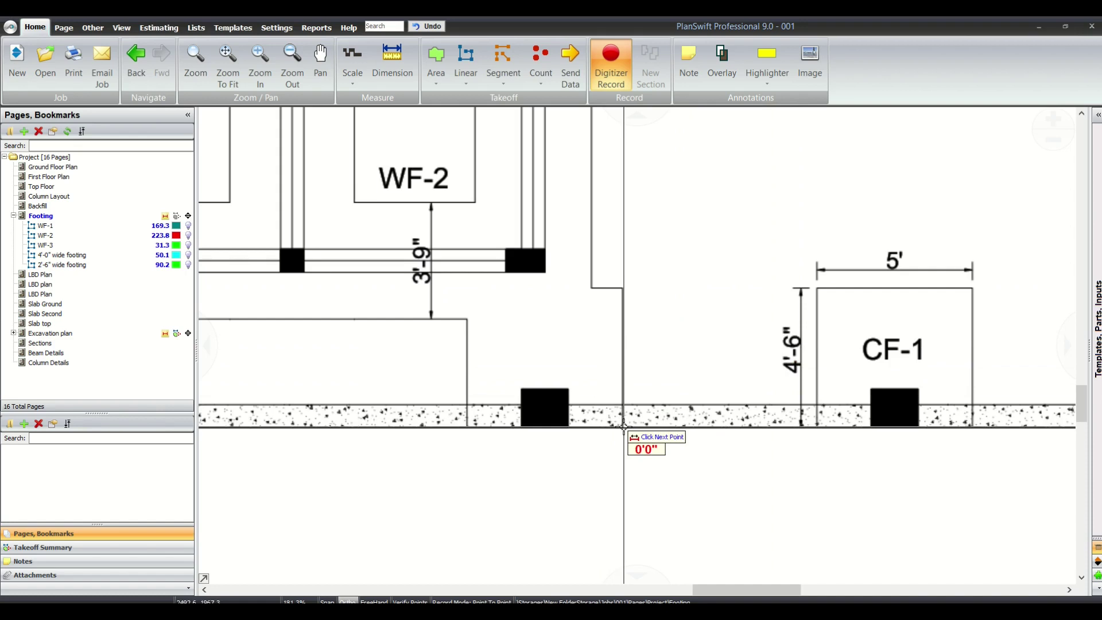
pyautogui.click(467, 422)
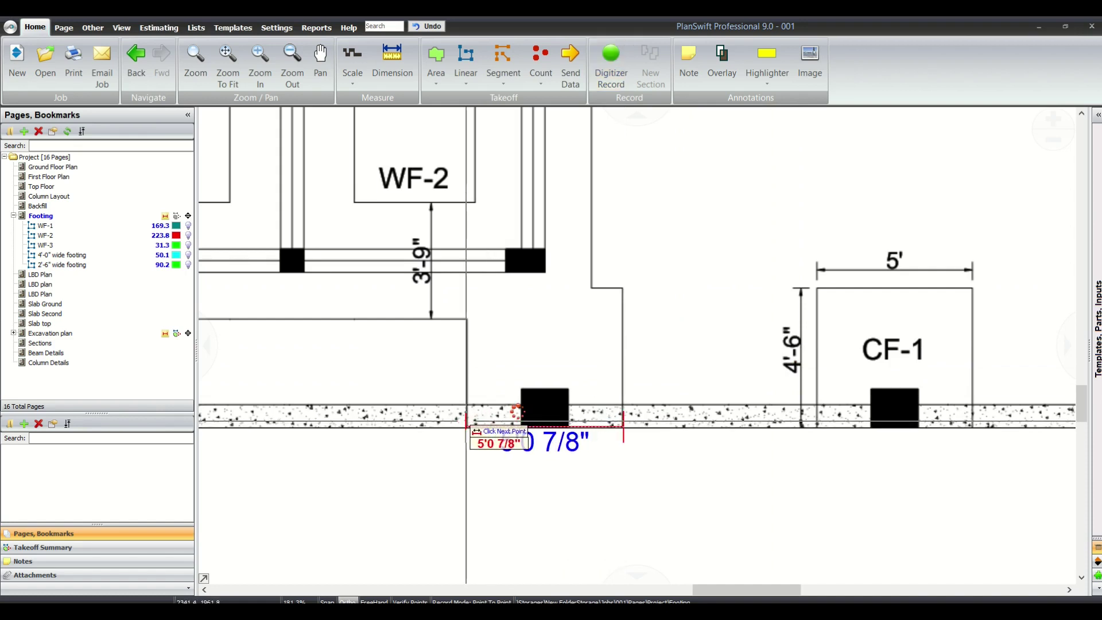
# Locate CF-1 to CF-4 on the Footing page and examine their plans on the Column Details page
pyautogui.scroll(-3, 832, 368)
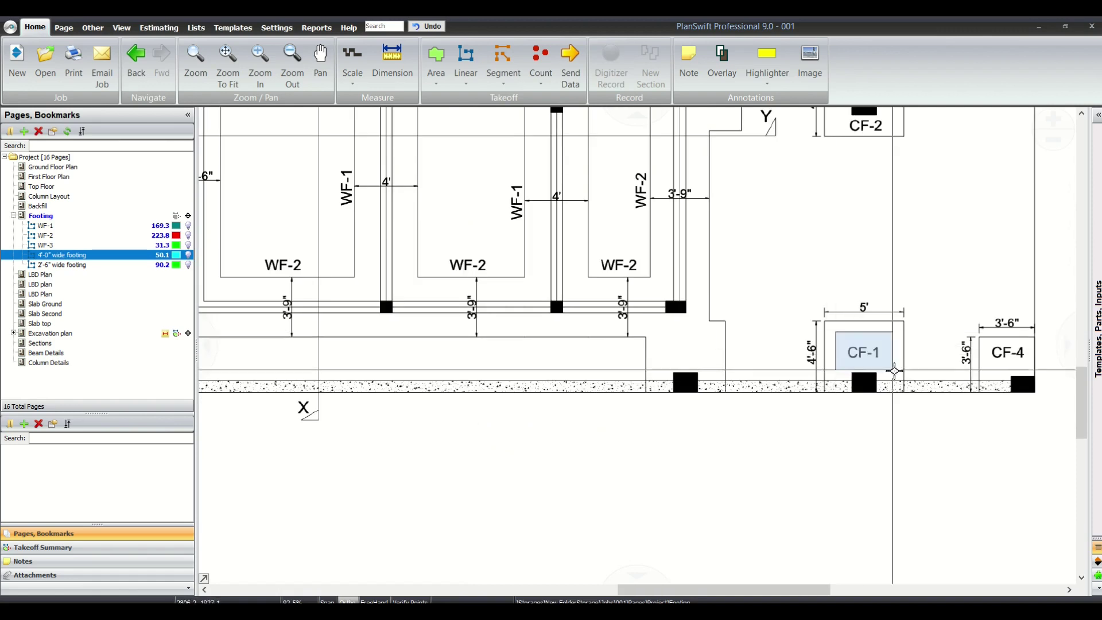
pyautogui.moveTo(654, 336); pyautogui.dragTo(741, 412)
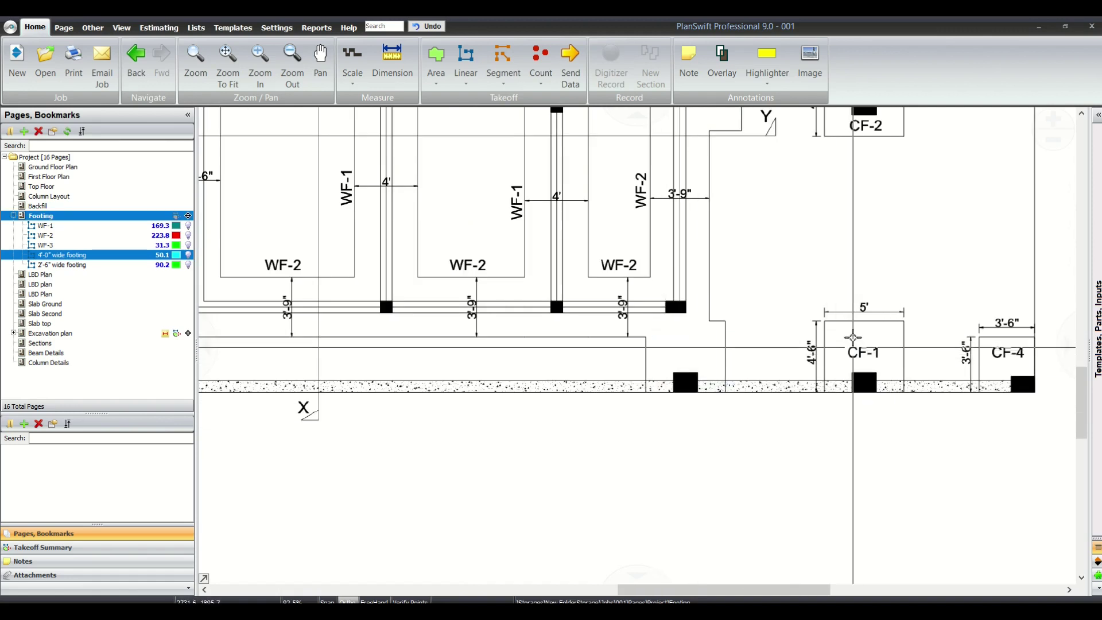
pyautogui.scroll(-3, 891, 413)
pyautogui.moveTo(867, 268); pyautogui.dragTo(757, 326)
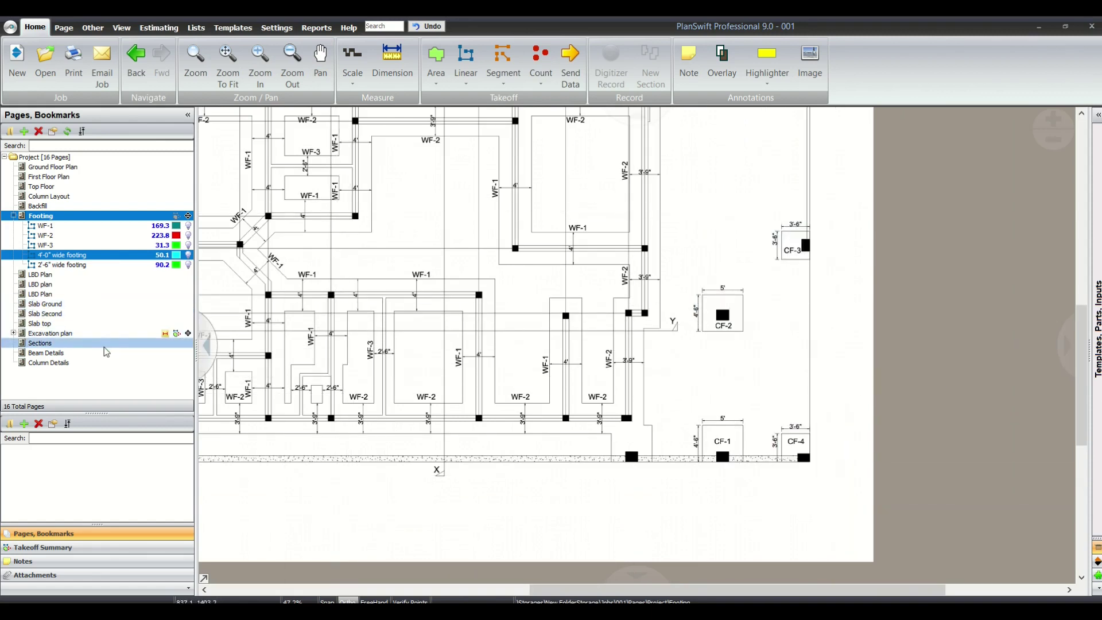
pyautogui.click(90, 364)
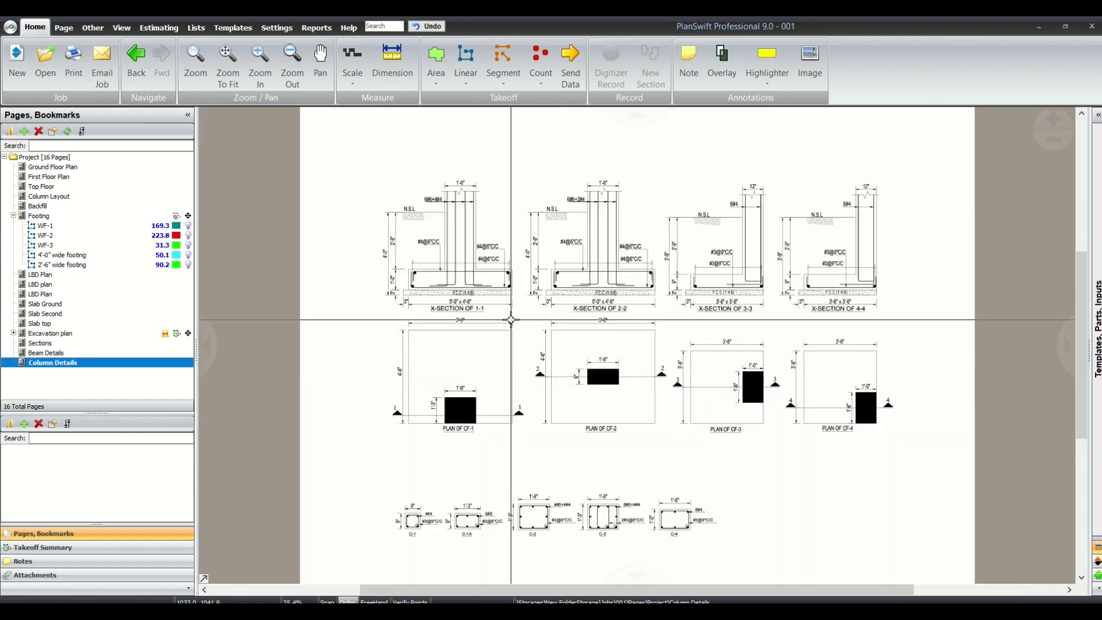
pyautogui.scroll(-2, 482, 430)
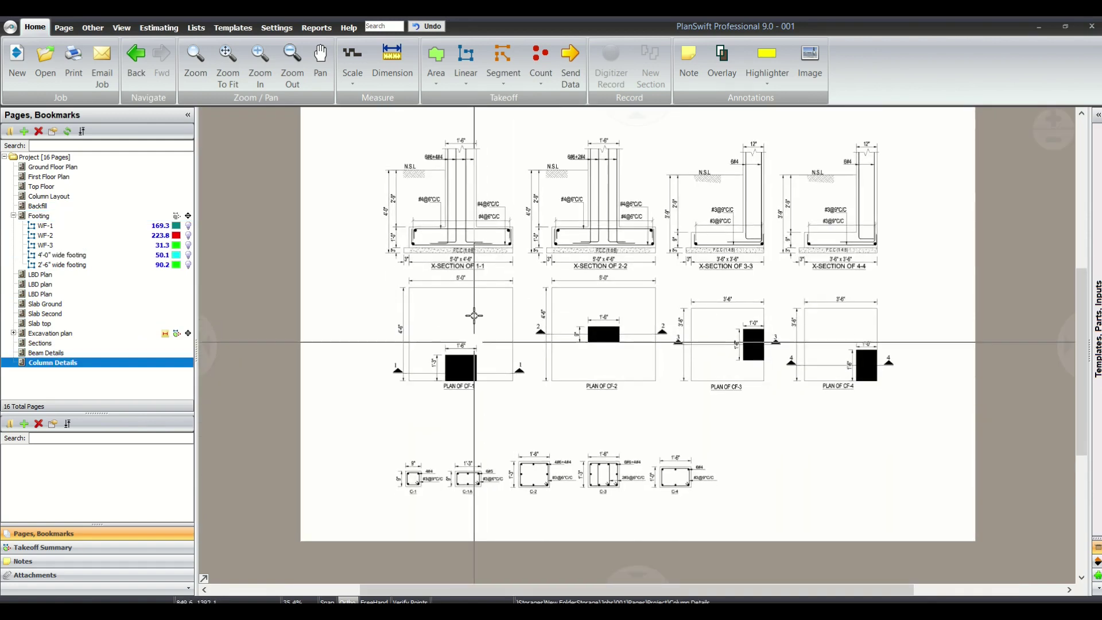
pyautogui.scroll(7, 465, 383)
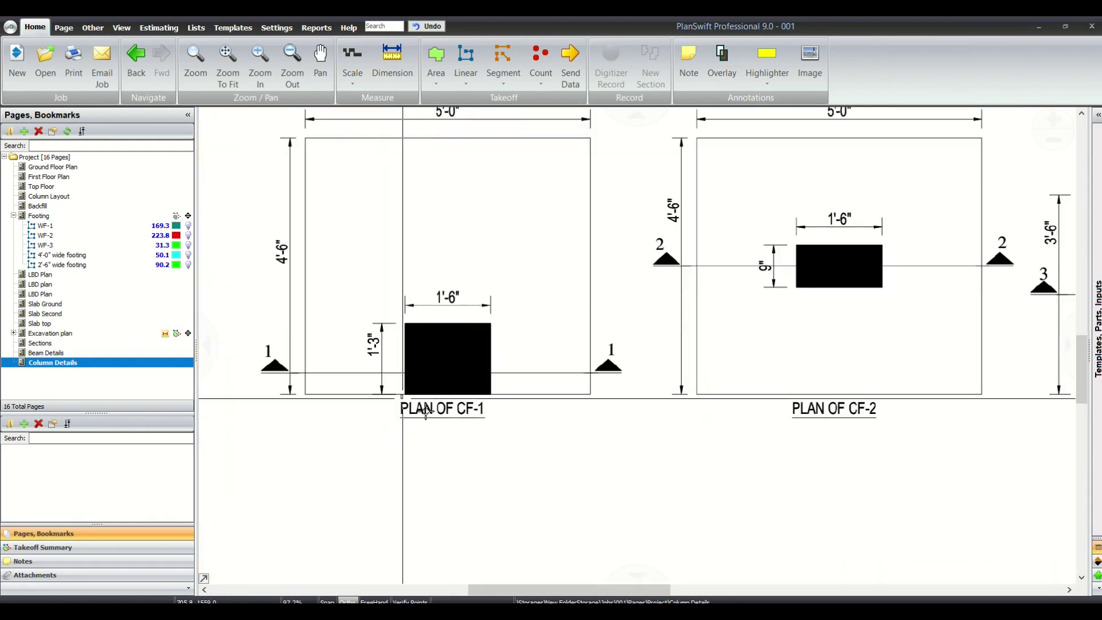
pyautogui.scroll(-7, 528, 438)
pyautogui.moveTo(783, 433); pyautogui.dragTo(683, 422)
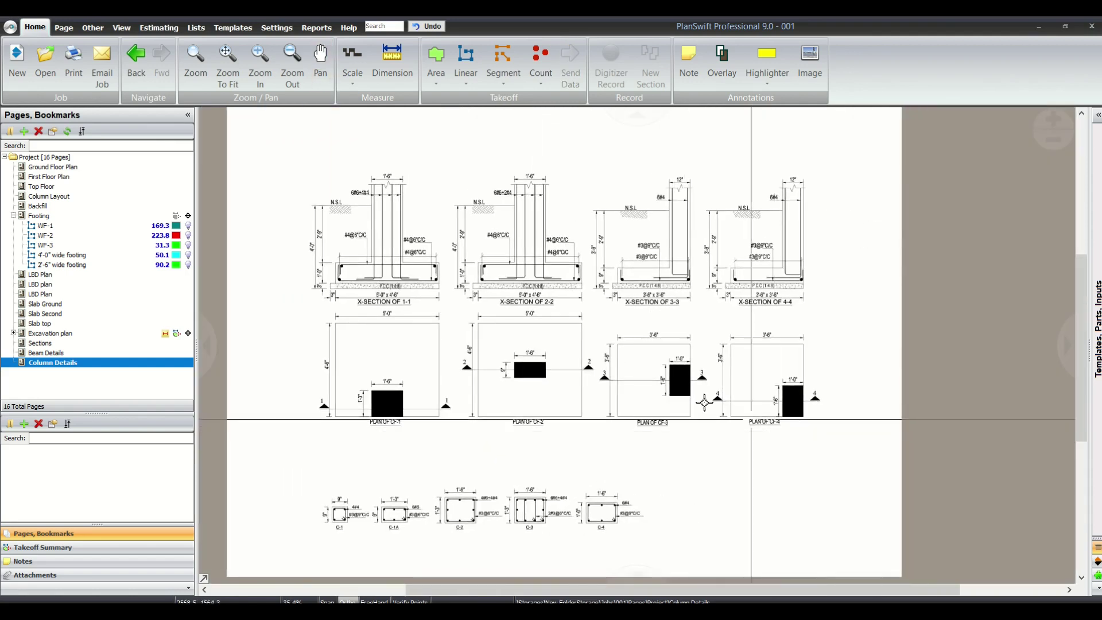
# Examine the footing thicknesses and plan sizes in cross-sections 1-1 to 4-4 on the Column Details page
pyautogui.scroll(9, 367, 276)
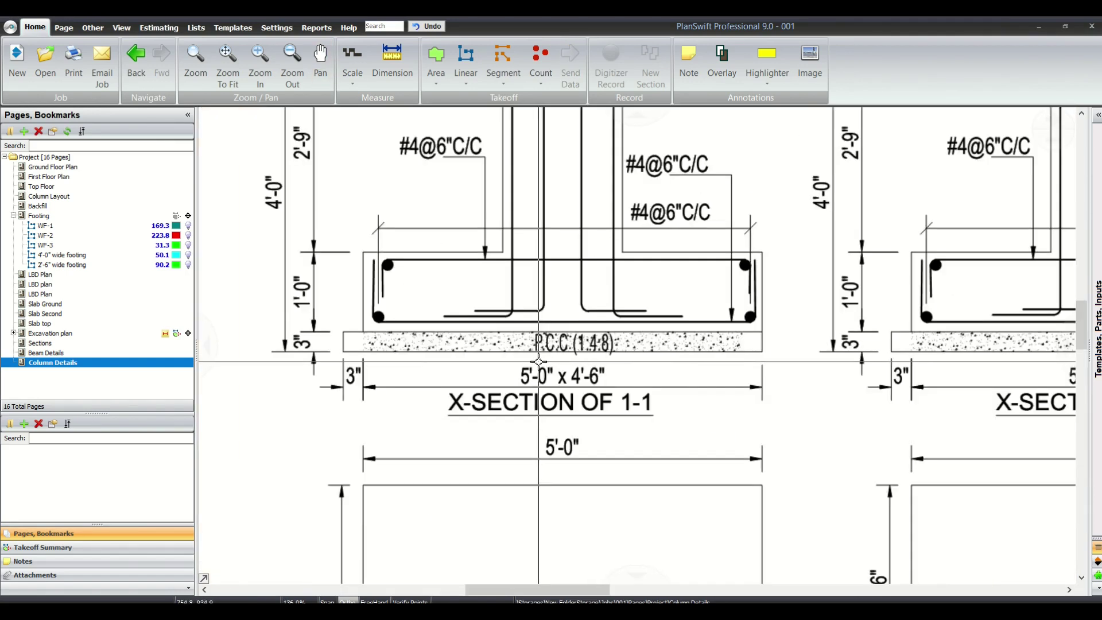
pyautogui.moveTo(288, 243); pyautogui.dragTo(370, 372)
pyautogui.scroll(-7, 516, 367)
pyautogui.scroll(6, 791, 365)
pyautogui.scroll(-2, 791, 365)
pyautogui.scroll(2, 632, 358)
pyautogui.scroll(-1, 630, 359)
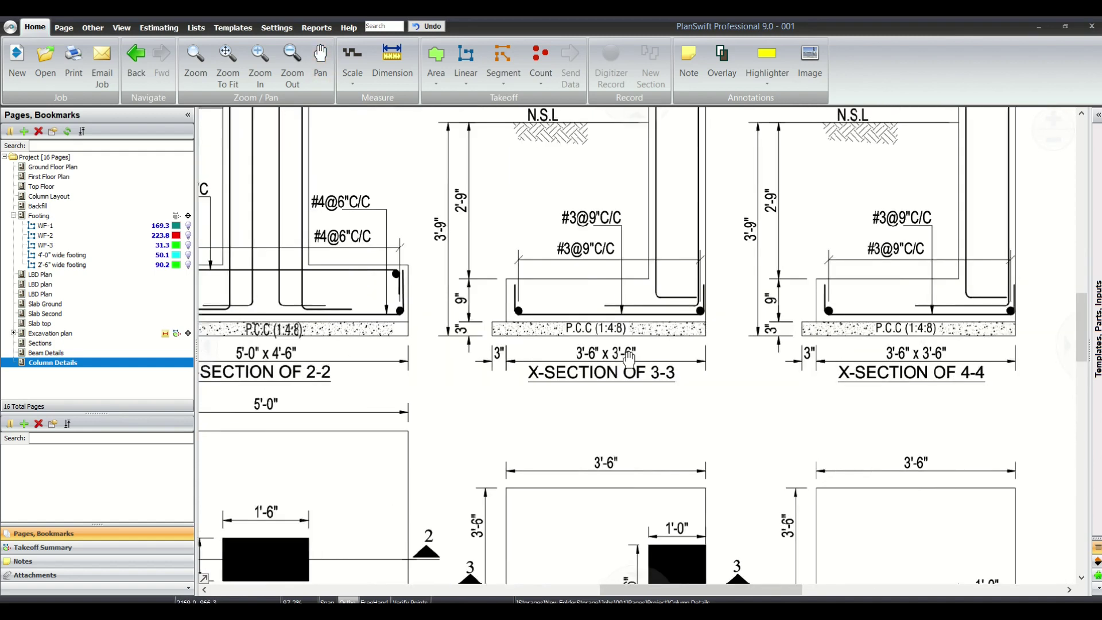
pyautogui.moveTo(630, 359); pyautogui.dragTo(613, 359)
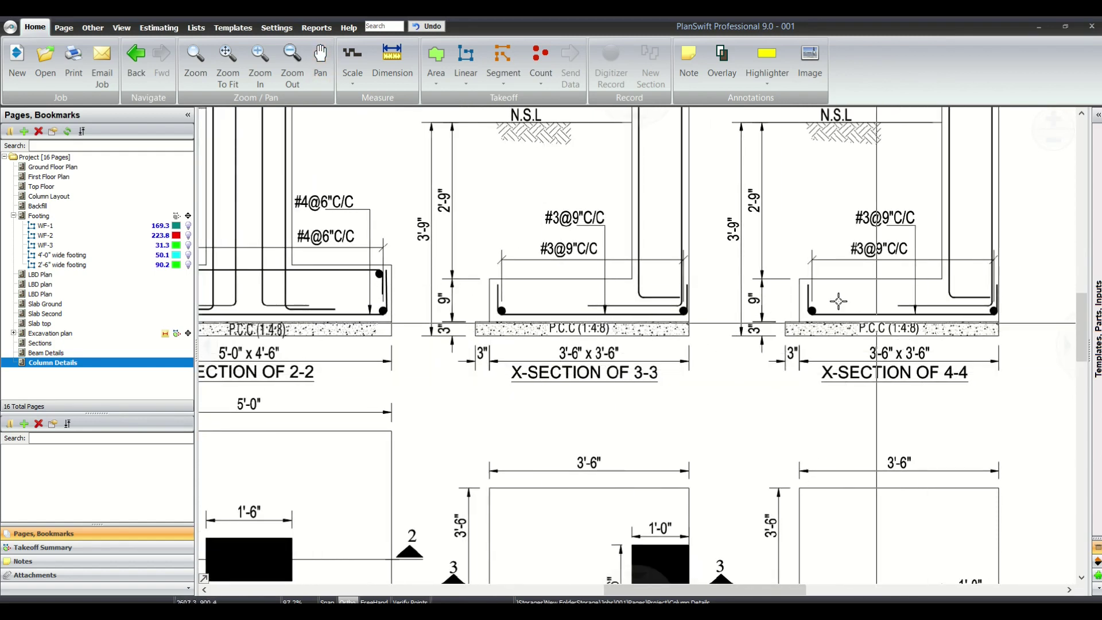
pyautogui.moveTo(738, 267)
pyautogui.mouseDown()
pyautogui.moveTo(755, 319)
pyautogui.moveTo(854, 374)
pyautogui.mouseUp()
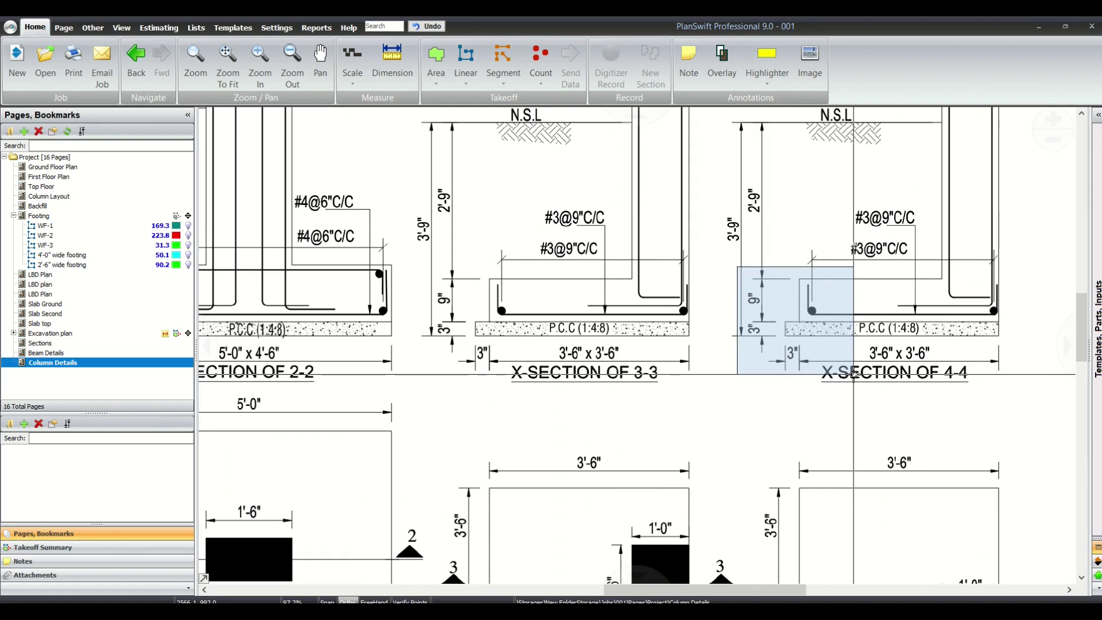
pyautogui.moveTo(433, 284); pyautogui.dragTo(459, 319)
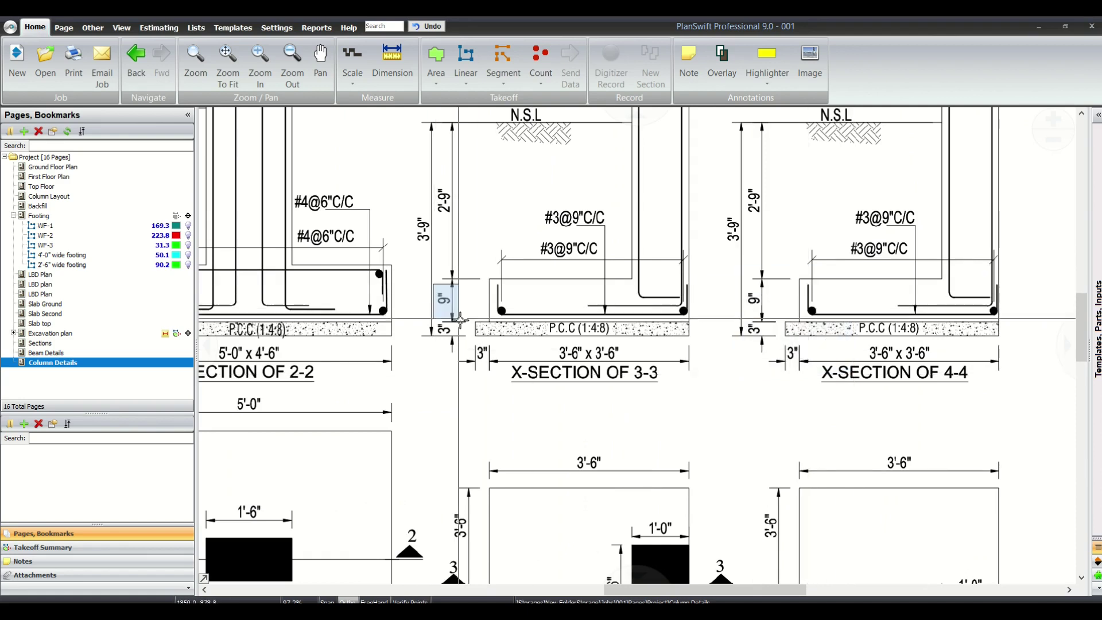
pyautogui.scroll(-3, 619, 264)
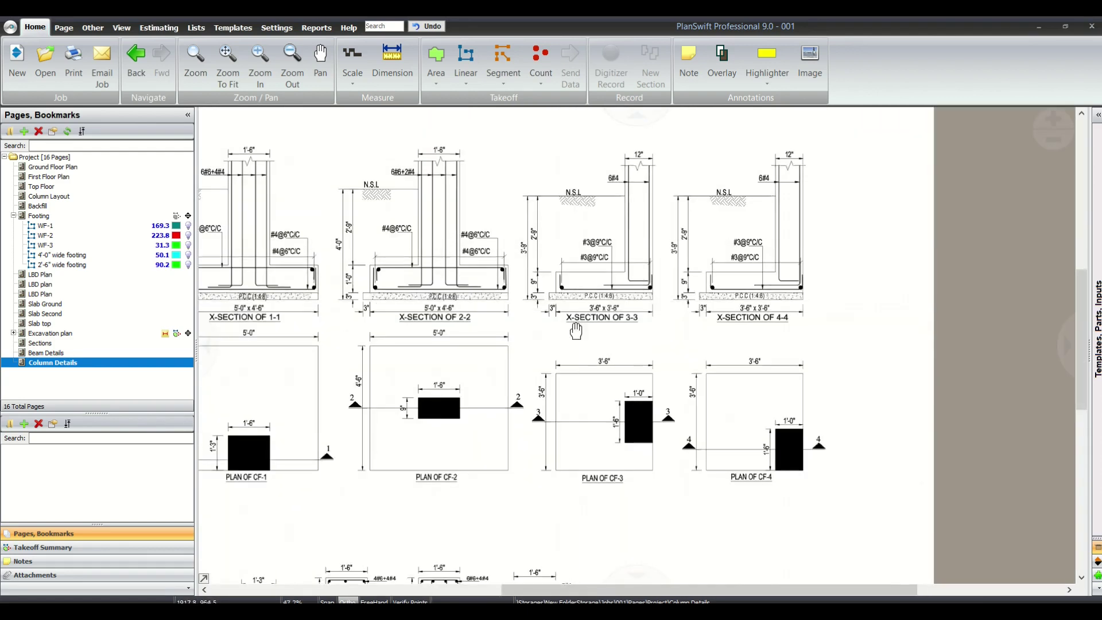
pyautogui.moveTo(576, 331); pyautogui.dragTo(601, 344)
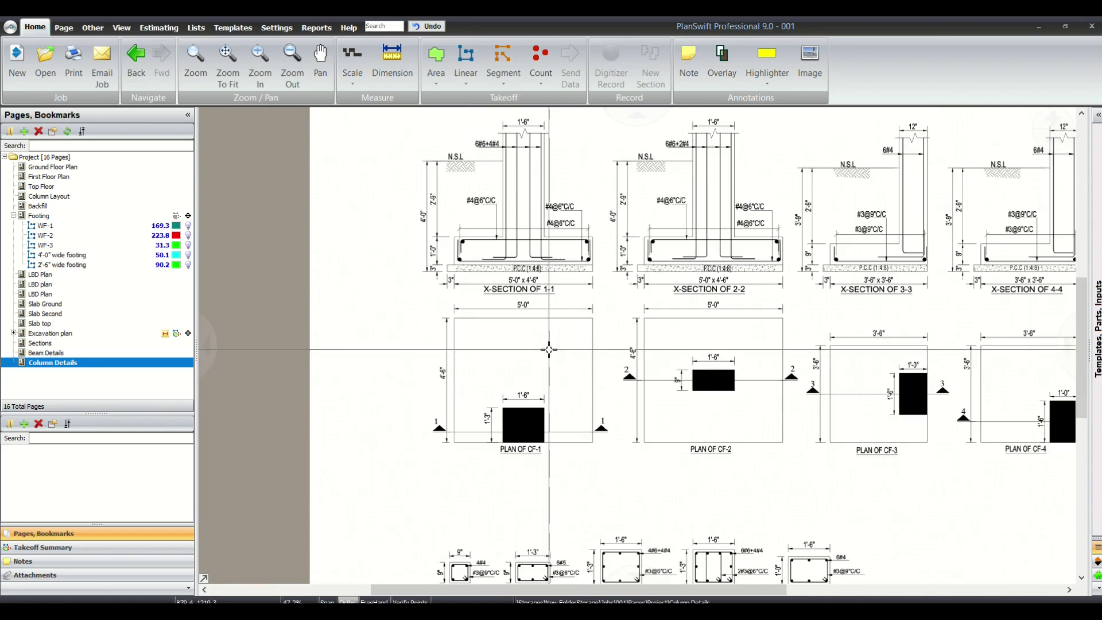
# Switch to Excel and replace the description in C18 with "Concrete of isolated footing CF-1: 5'-0" x 4'-6" x 1'-0"", checking the sizes in PlanSwift
pyautogui.hotkey('alt', 'Tab')
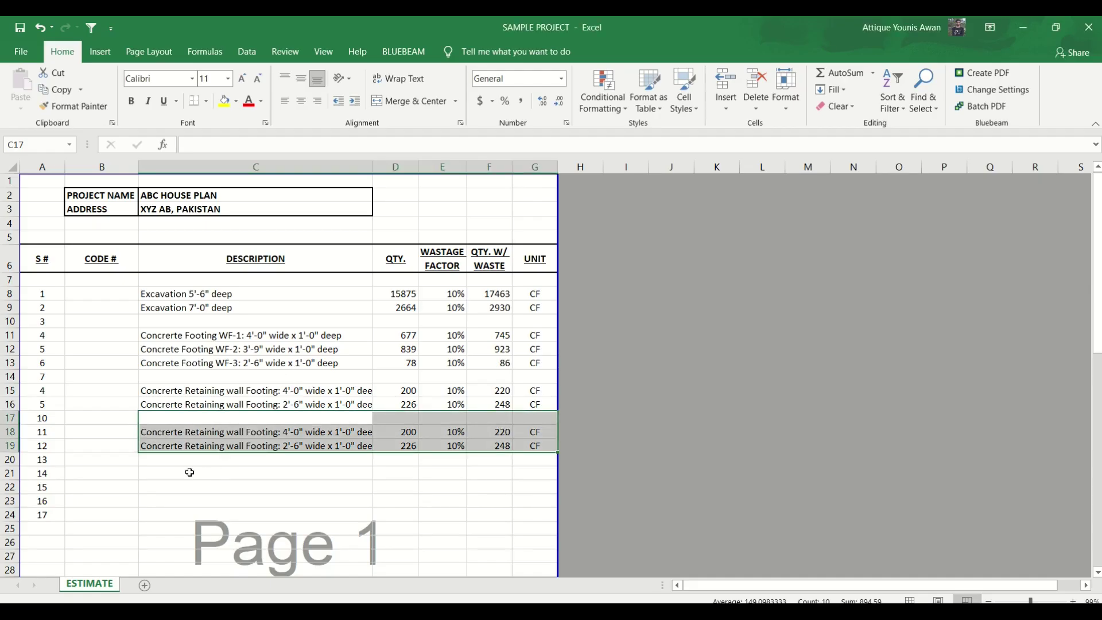
pyautogui.click(199, 433)
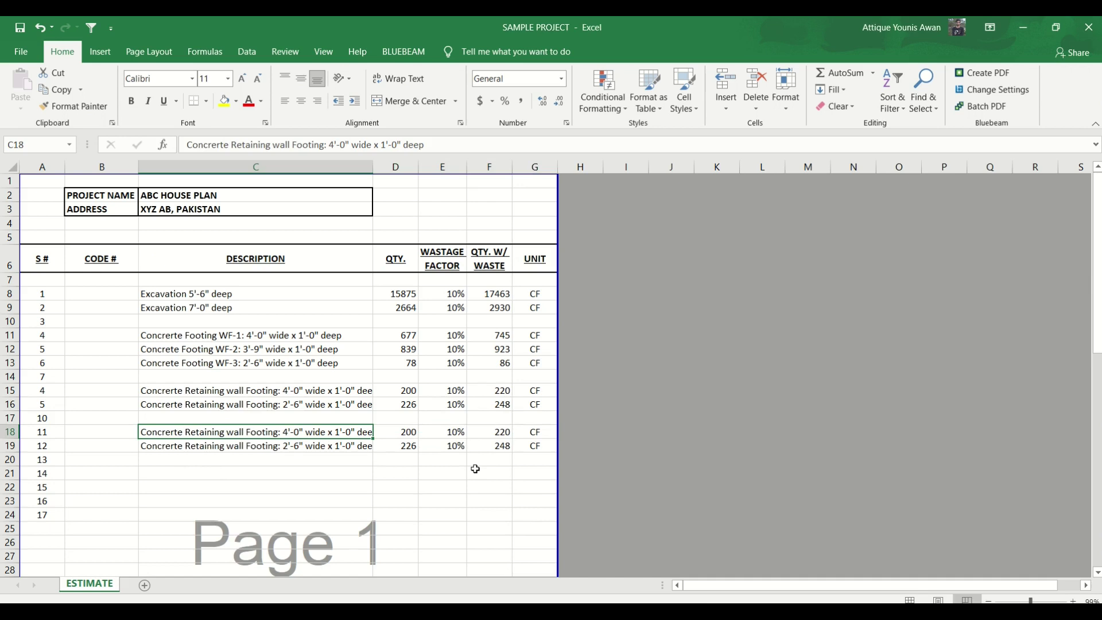
pyautogui.write('Concr')
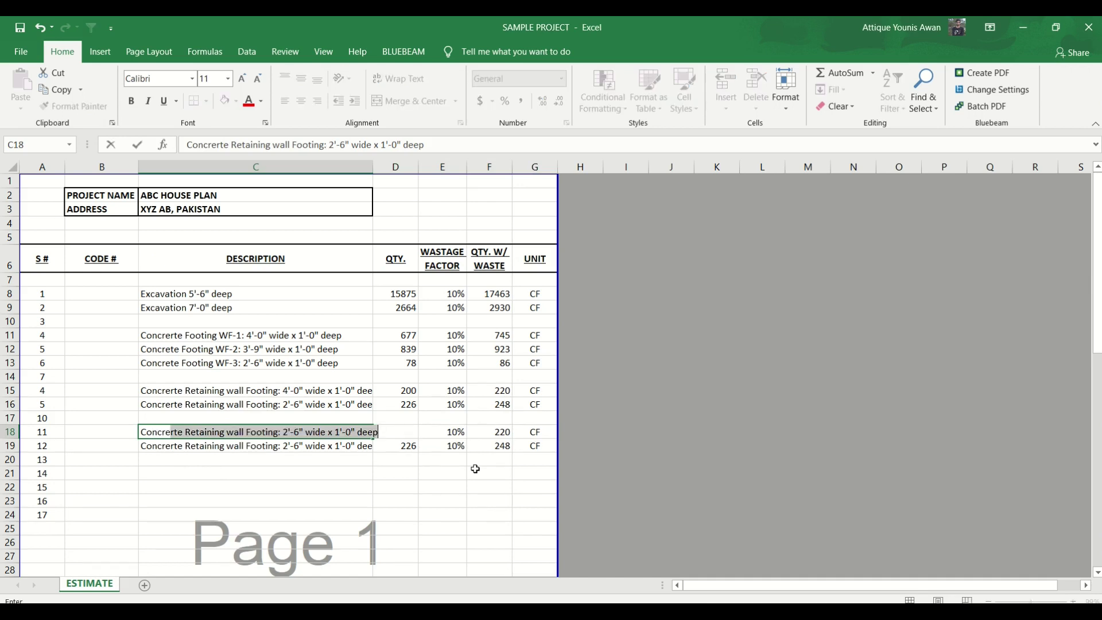
pyautogui.write('ete of')
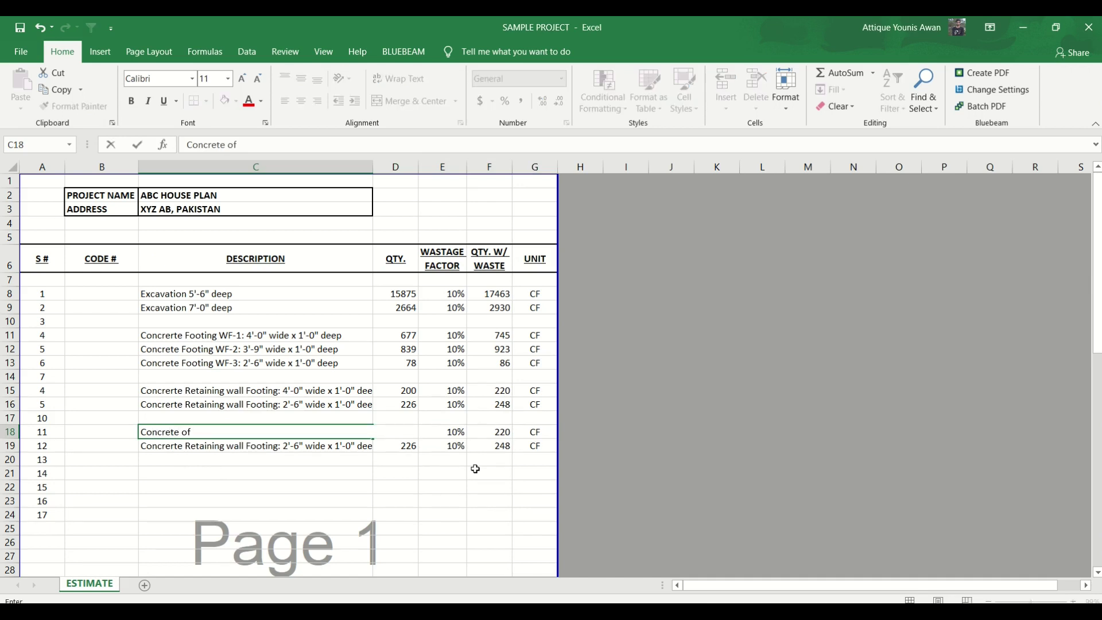
pyautogui.write(' isolated footing')
pyautogui.hotkey('alt', 'Tab')
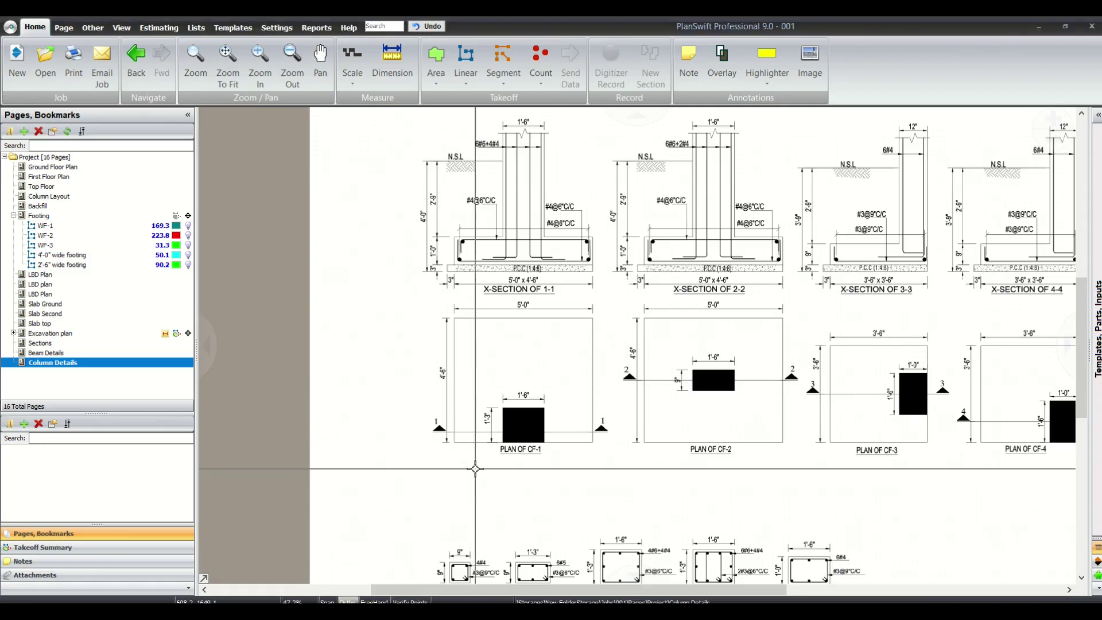
pyautogui.hotkey('alt', 'Tab')
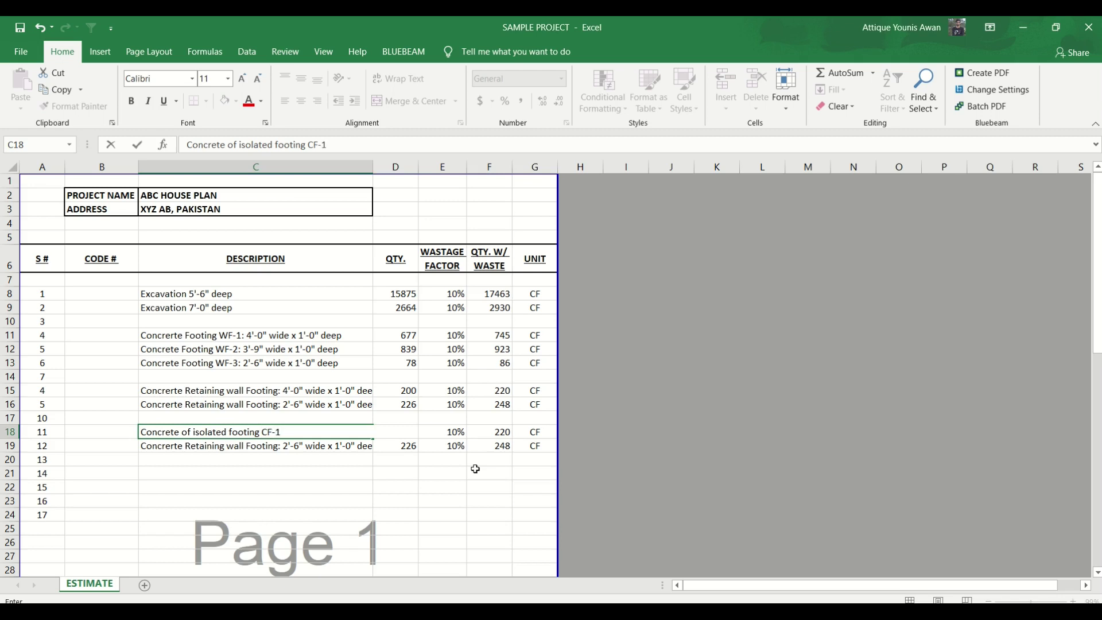
pyautogui.hotkey('alt', 'Tab')
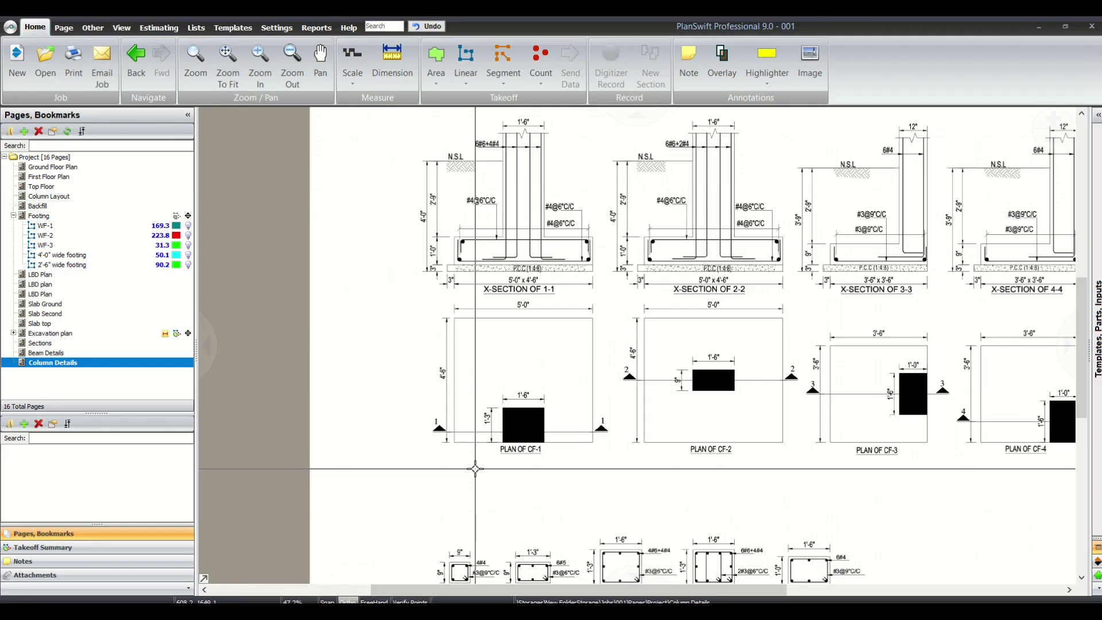
pyautogui.hotkey('alt', 'Tab')
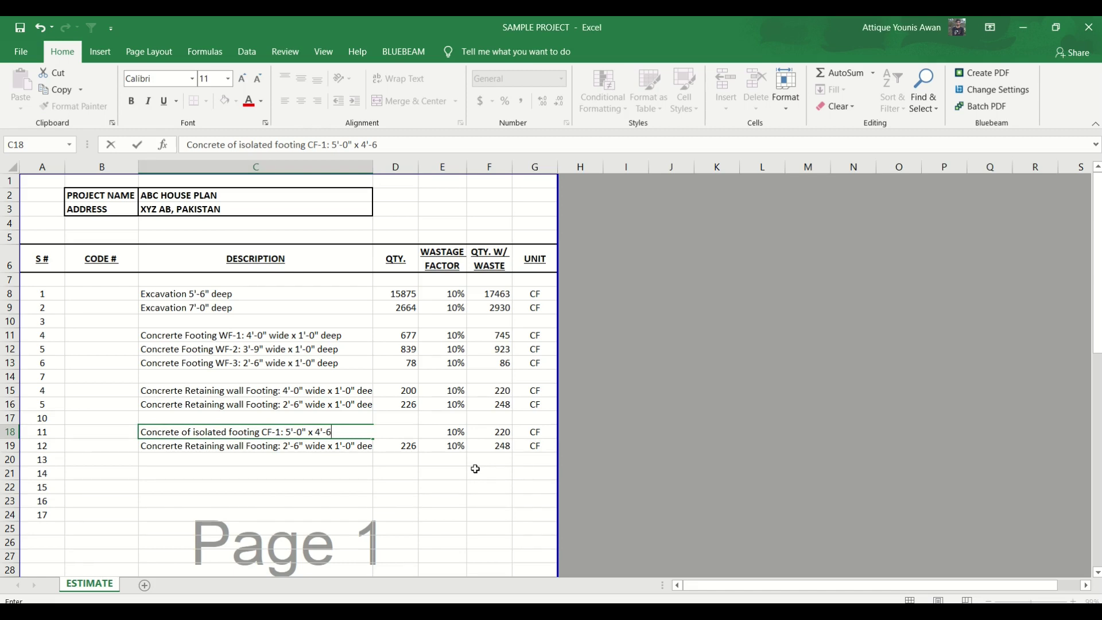
pyautogui.hotkey('alt', 'Tab')
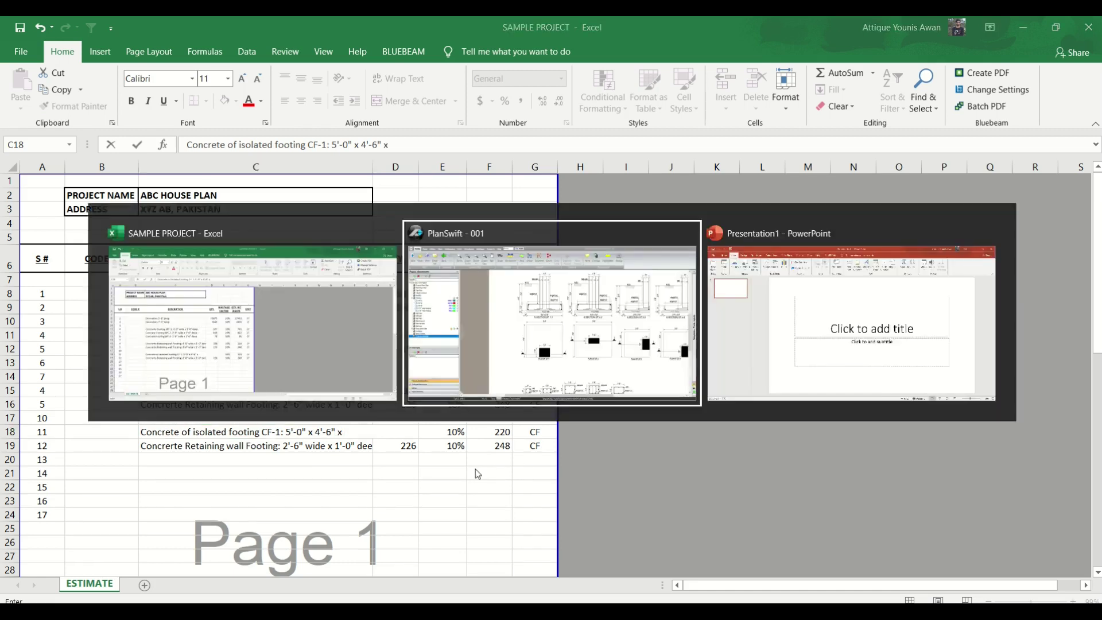
pyautogui.hotkey('alt', 'Tab')
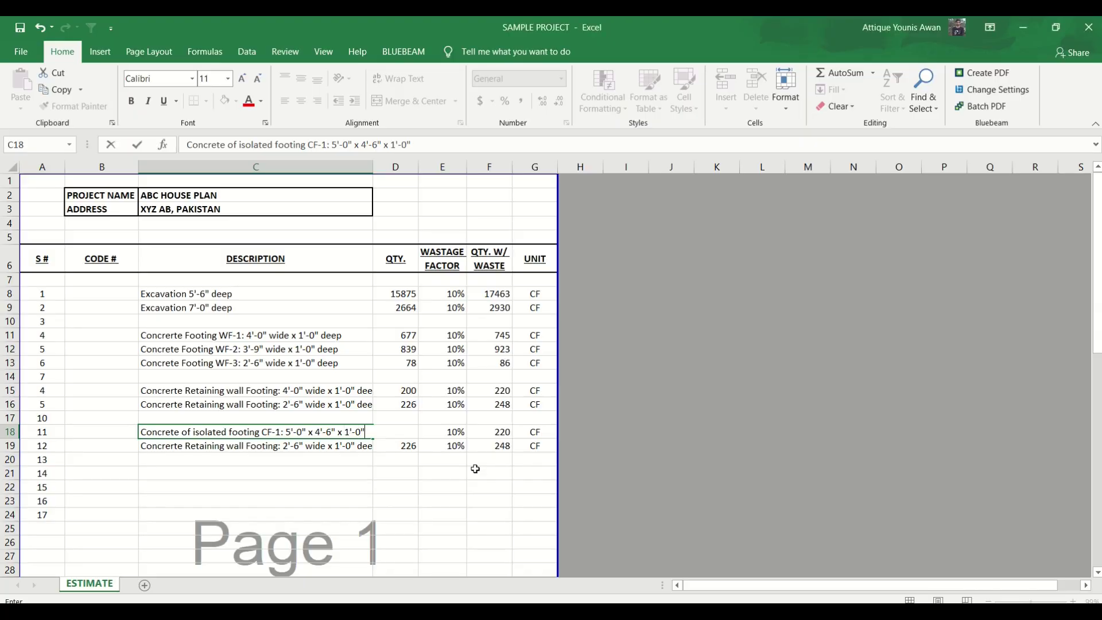
# Replace the CF-1 quantity formula in D18 with =2*5*4.5*1
pyautogui.press('Tab')
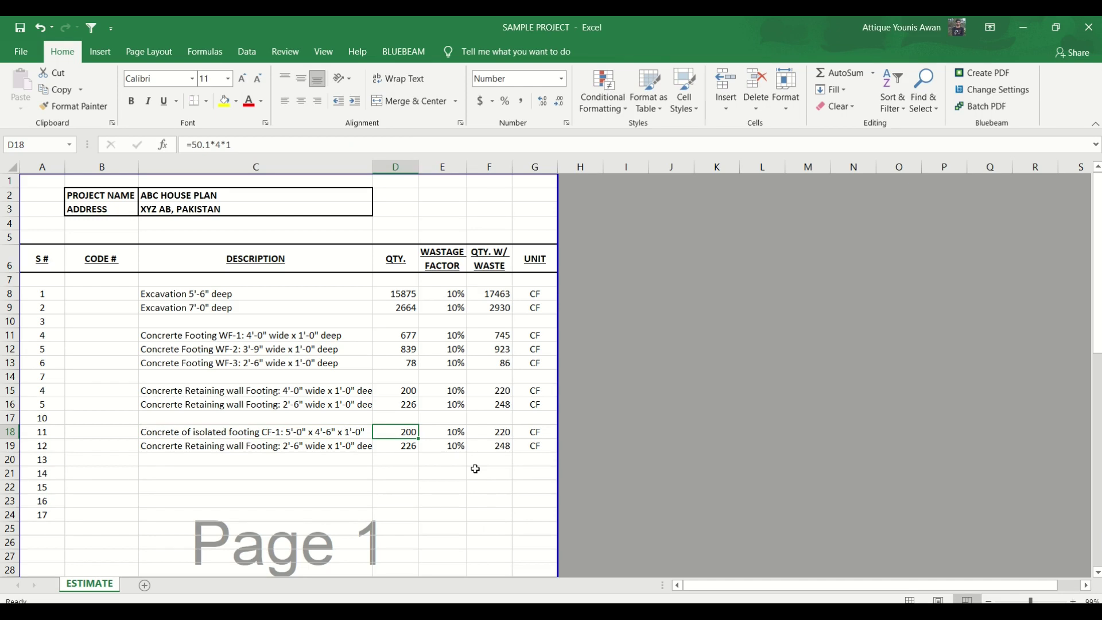
pyautogui.write('=')
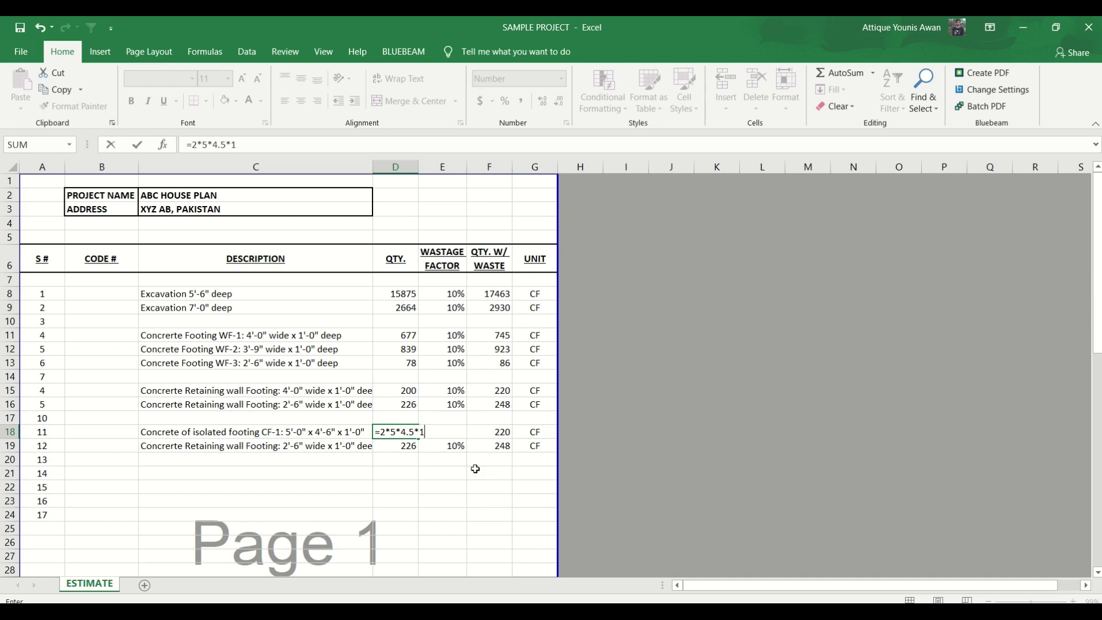
pyautogui.press('Return')
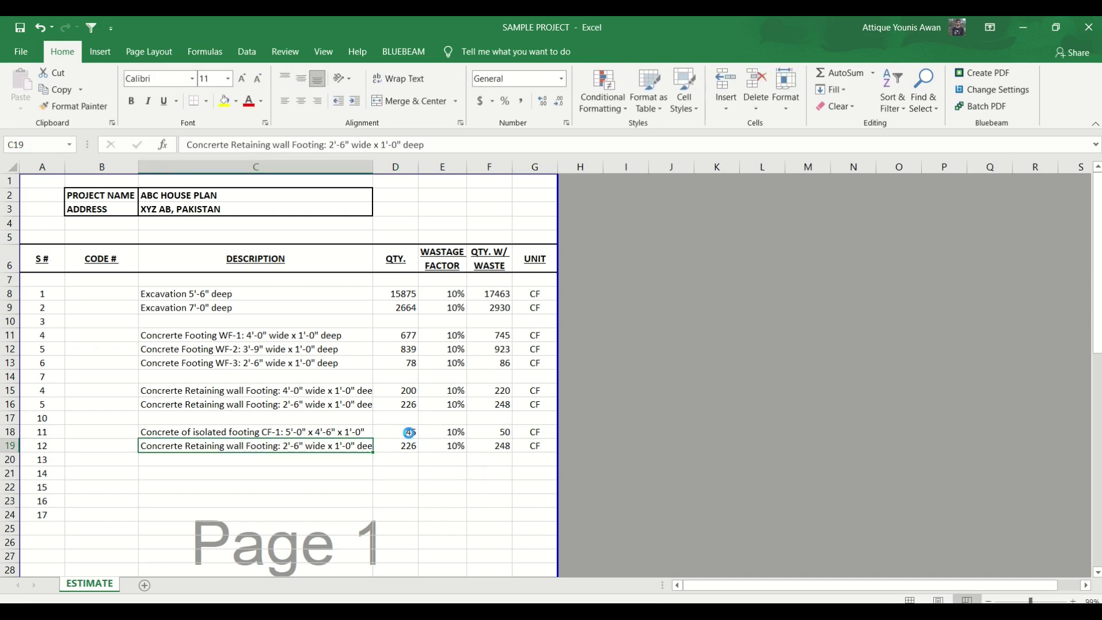
pyautogui.moveTo(409, 432); pyautogui.dragTo(405, 423)
pyautogui.moveTo(241, 421); pyautogui.dragTo(414, 426)
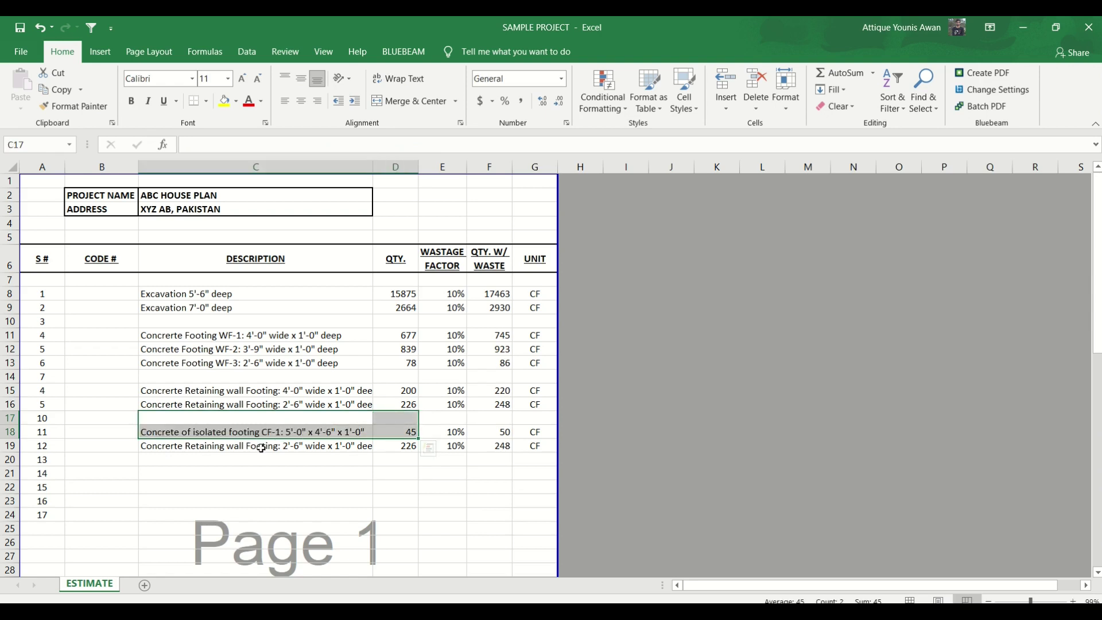
# Copy the CF-1 footing description into C19 and change its label to CF-2, checking the plan of CF-2 in PlanSwift
pyautogui.click(257, 447)
pyautogui.hotkey('ctrl', 'd')
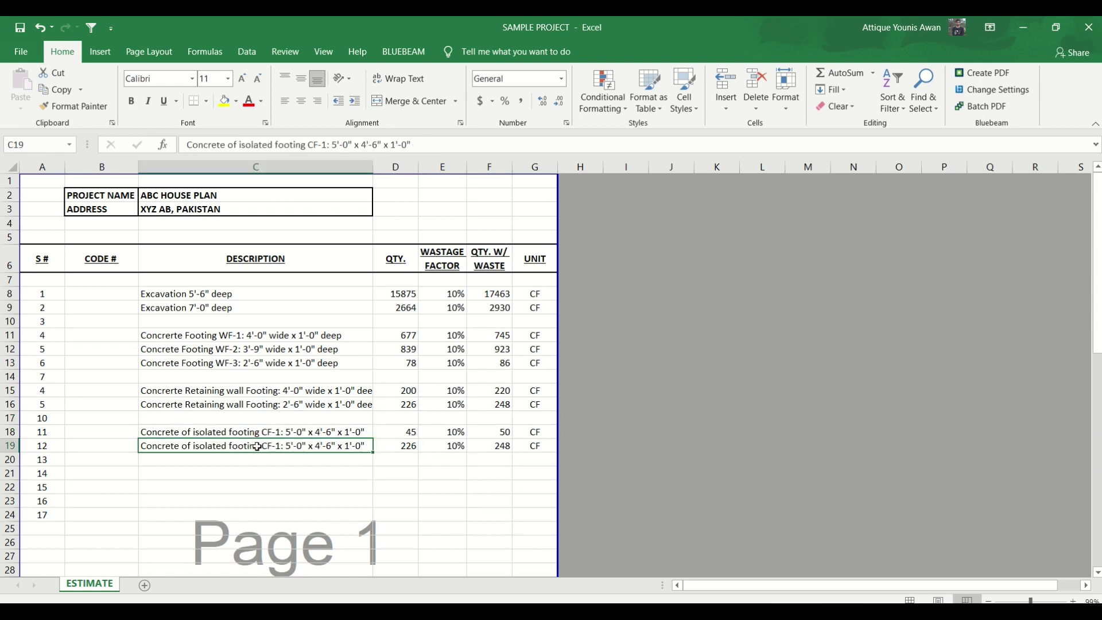
pyautogui.hotkey('alt', 'Tab')
pyautogui.moveTo(766, 471); pyautogui.dragTo(651, 469)
pyautogui.scroll(3, 612, 386)
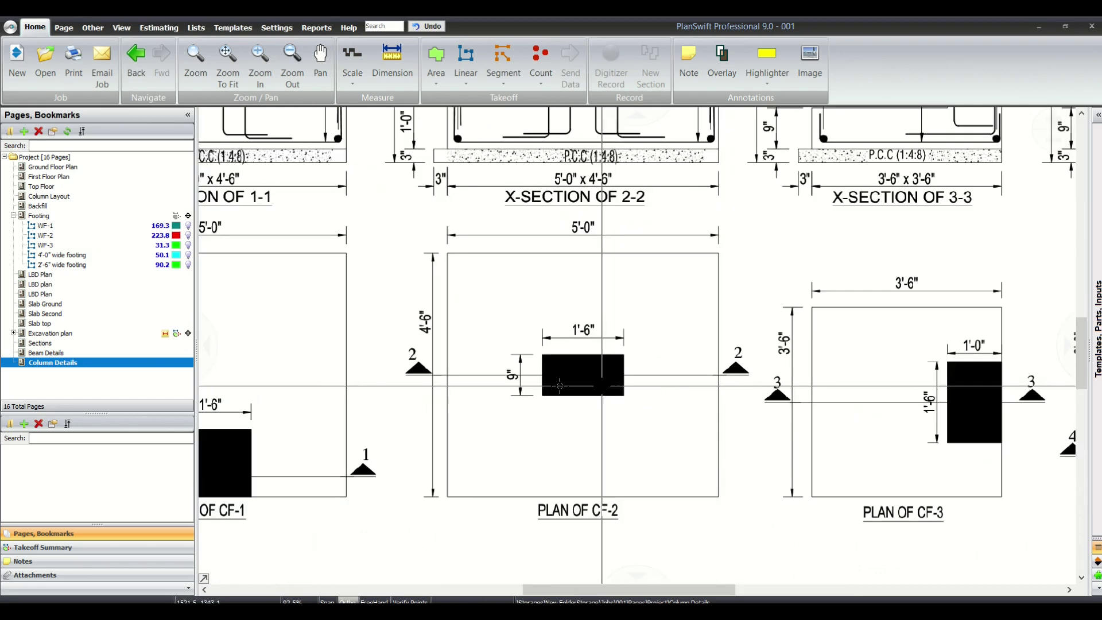
pyautogui.scroll(-3, 597, 367)
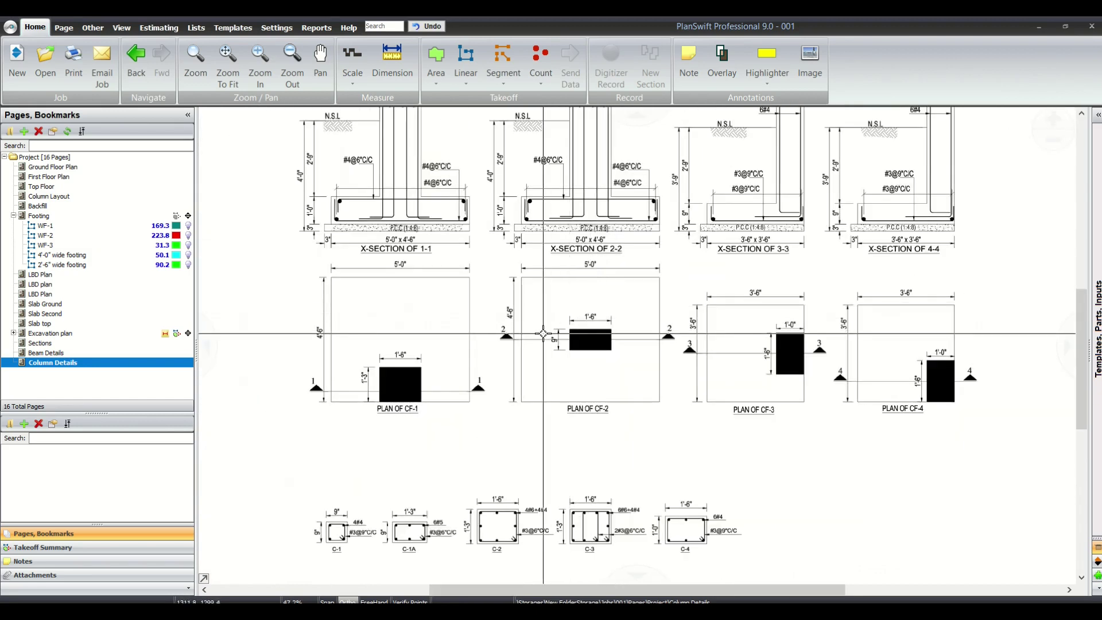
pyautogui.hotkey('alt', 'Tab')
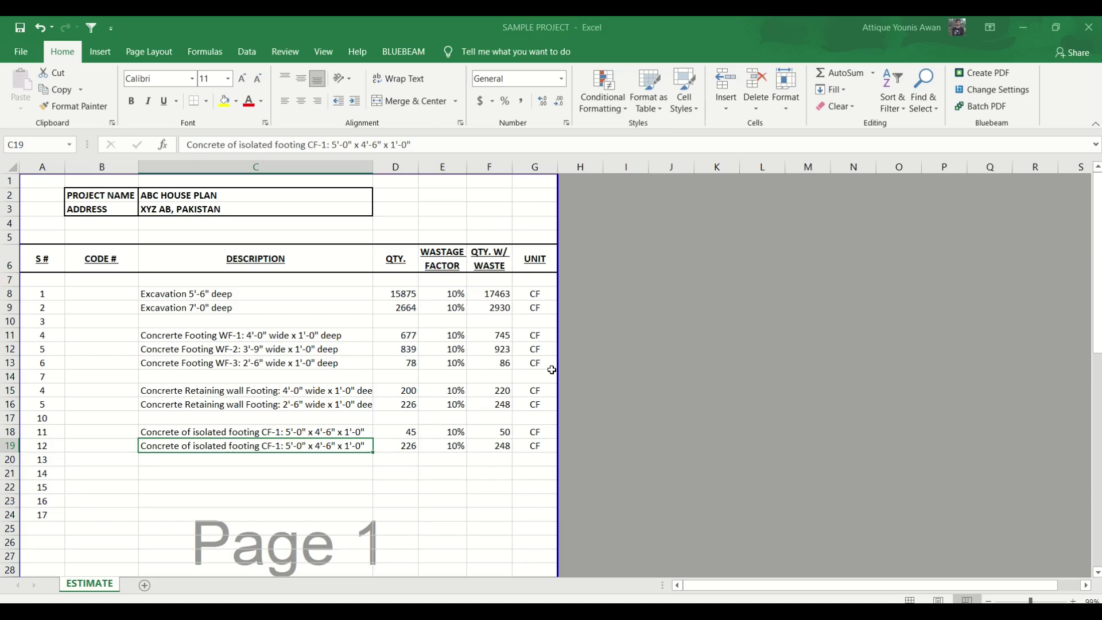
pyautogui.doubleClick(280, 446)
pyautogui.press('BackSpace')
pyautogui.write('2')
pyautogui.press('Tab')
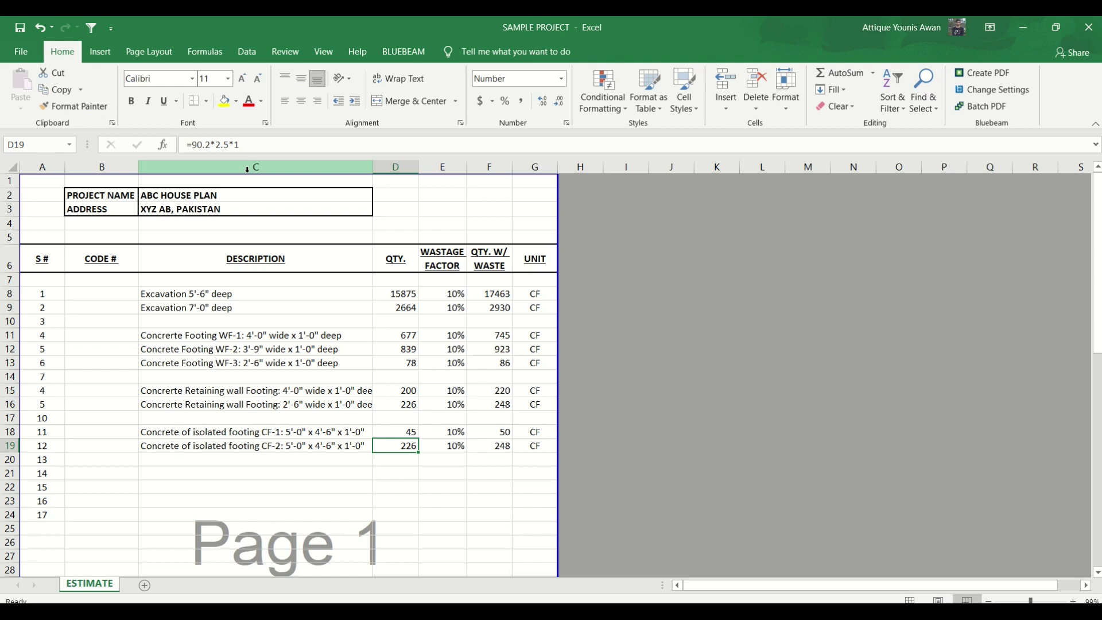
# Replace the CF-2 quantity formula in D19 with =1*5*4.5*1, checking the footing dimensions in PlanSwift
pyautogui.press('F2')
pyautogui.hotkey('alt', 'Tab')
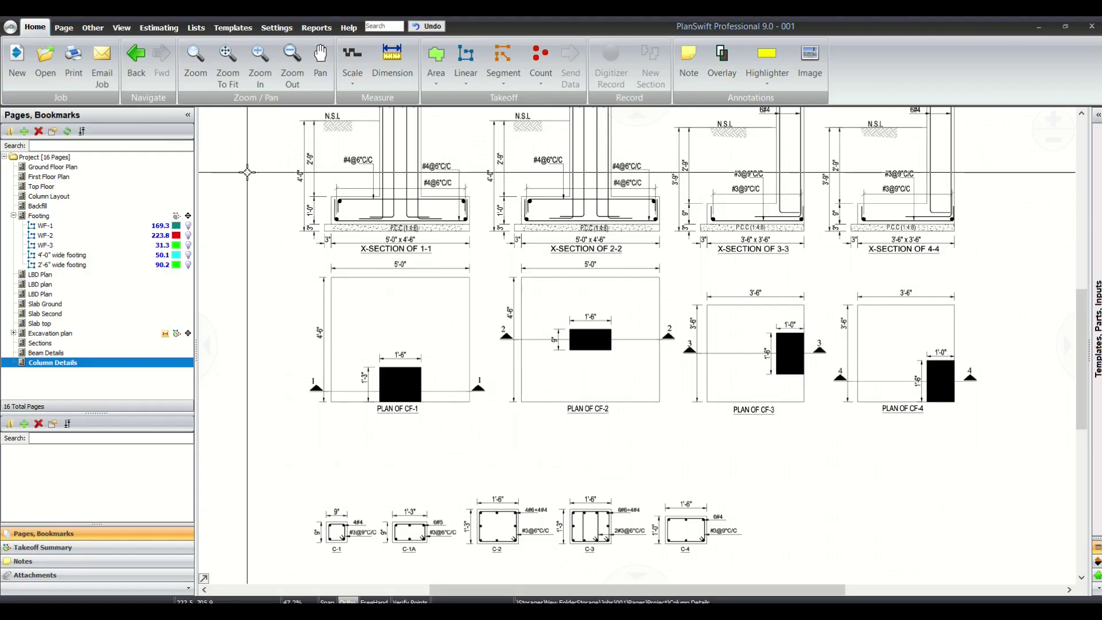
pyautogui.hotkey('alt', 'Tab')
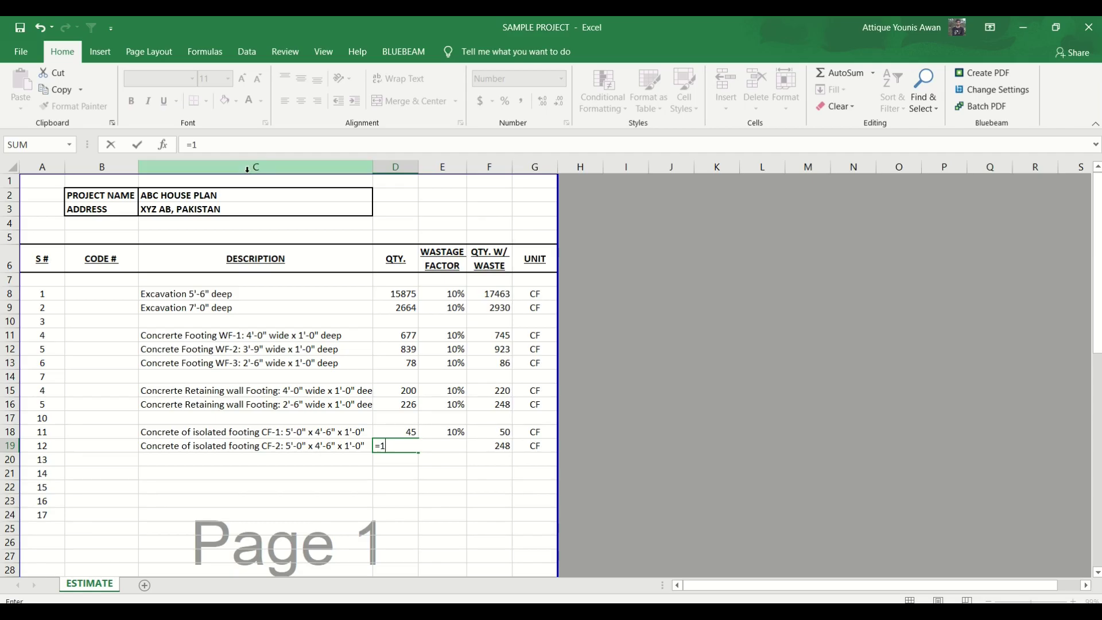
pyautogui.write('5*4.5*1')
pyautogui.press('Return')
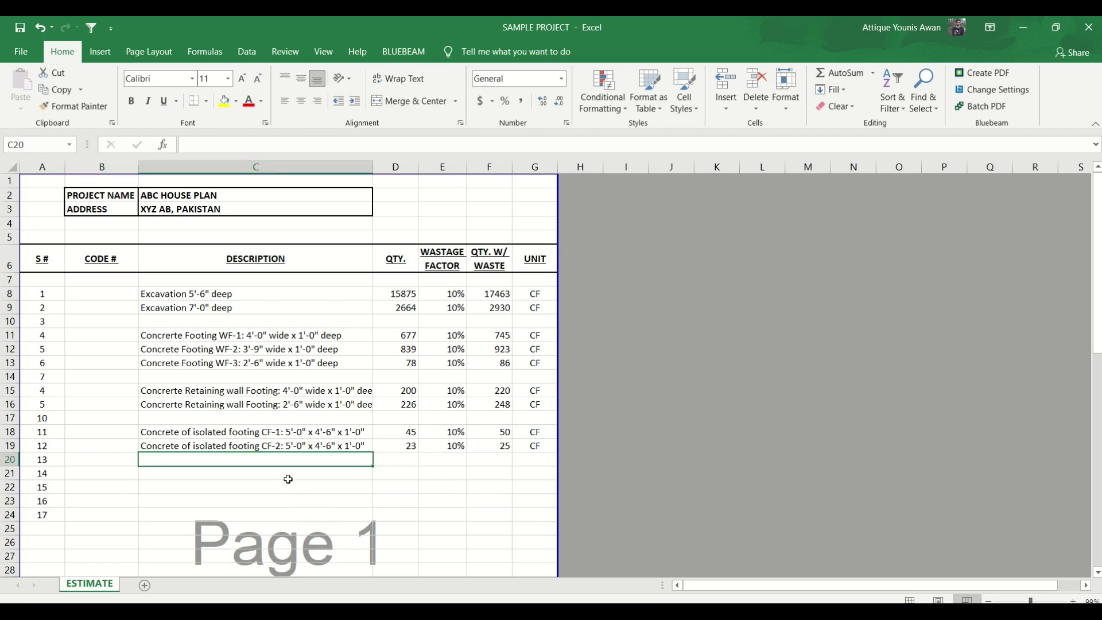
# Fill row 20 from the CF-2 row above and change the footing label in C20 to CF-3
pyautogui.hotkey('shift', 'space')
pyautogui.hotkey('ctrl', 'd')
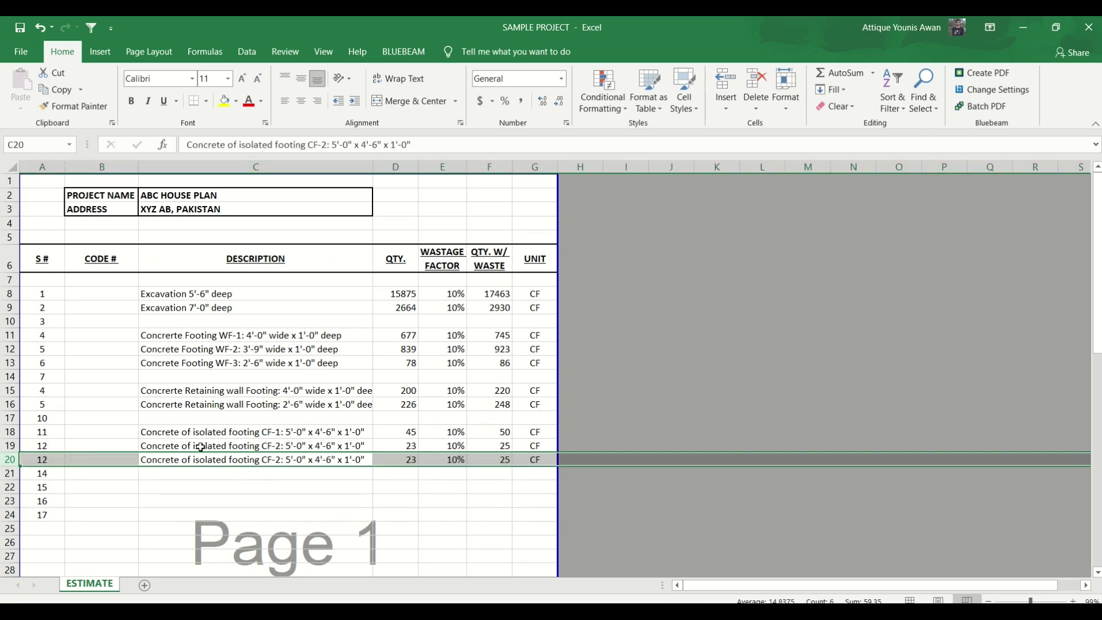
pyautogui.click(282, 458)
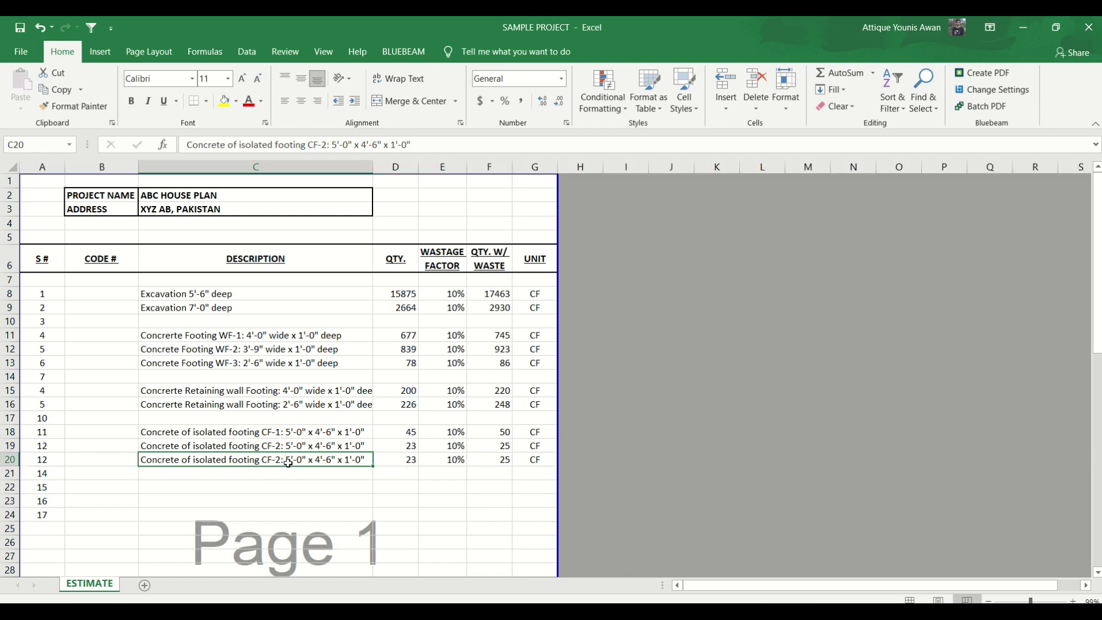
pyautogui.doubleClick(281, 460)
pyautogui.press('BackSpace')
pyautogui.write('3')
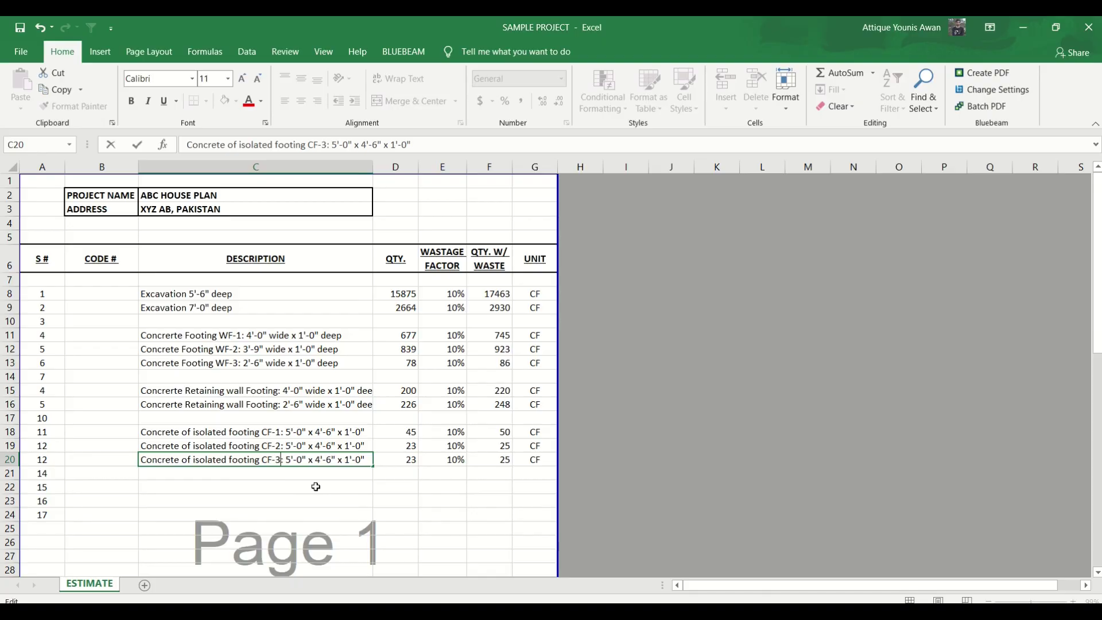
# Check the CF-3 dimensions in PlanSwift and change the footing size in C20 to 3'-6" x 3'-6" x 0'-9" in Excel
pyautogui.hotkey('alt', 'Tab')
pyautogui.moveTo(650, 447); pyautogui.dragTo(622, 446)
pyautogui.moveTo(672, 416); pyautogui.dragTo(647, 421)
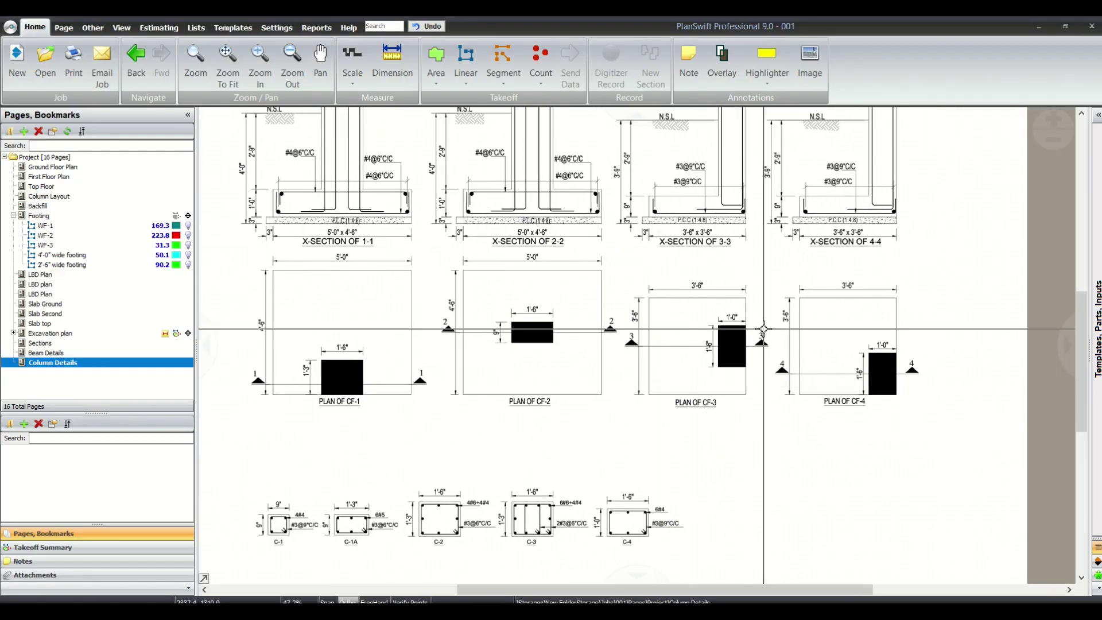
pyautogui.scroll(2, 650, 327)
pyautogui.hotkey('alt', 'Tab')
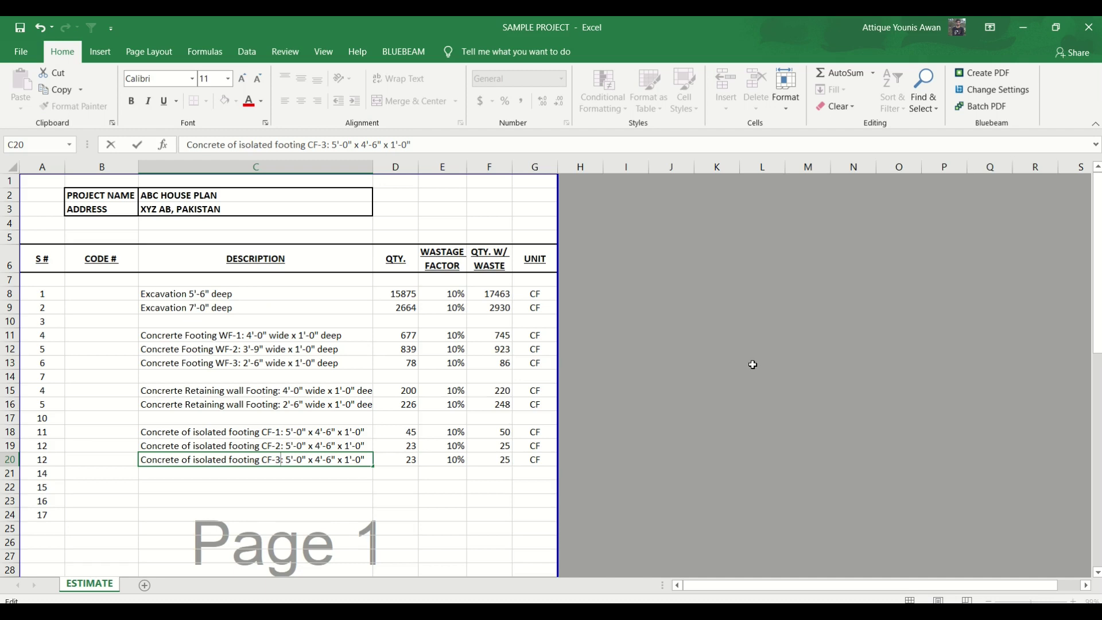
pyautogui.press('Right')
pyautogui.press('Right')
pyautogui.write('3')
pyautogui.press('Delete')
pyautogui.write('3')
pyautogui.press('Delete')
pyautogui.press('BackSpace')
pyautogui.write('6')
pyautogui.press('Right')
pyautogui.press('Right')
pyautogui.press('Right')
pyautogui.press('Right')
pyautogui.write('3')
pyautogui.press('Delete')
pyautogui.press('Right')
pyautogui.press('Right')
pyautogui.press('Right')
pyautogui.press('Right')
pyautogui.press('Right')
pyautogui.press('Right')
pyautogui.press('Right')
pyautogui.write('0')
pyautogui.press('Delete')
pyautogui.press('Right')
pyautogui.press('Right')
pyautogui.press('Right')
pyautogui.write('9')
pyautogui.press('Delete')
pyautogui.press('Tab')
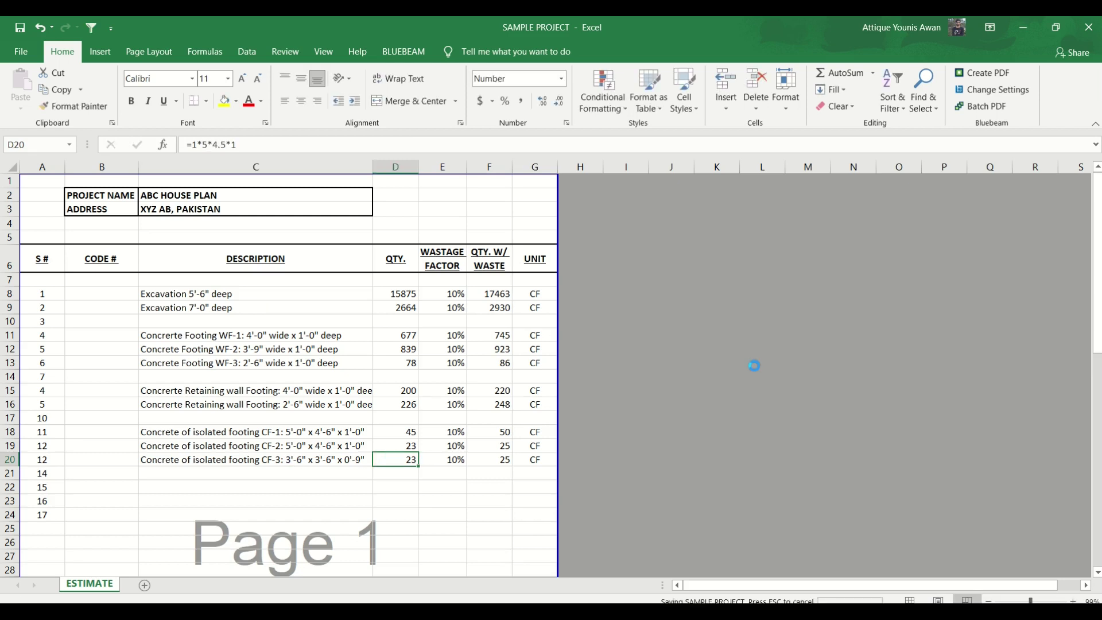
# Replace the CF-3 quantity formula in D20 with =1*3.5*3.5*0.75 and save the workbook
pyautogui.write('=')
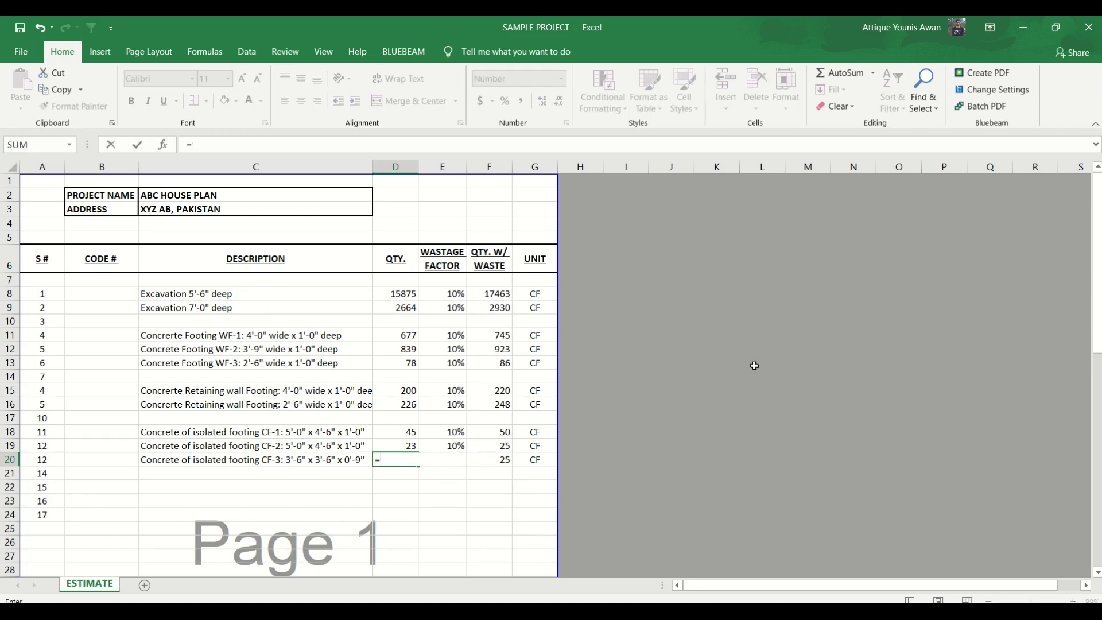
pyautogui.write('1*3.5*3.5*0.75')
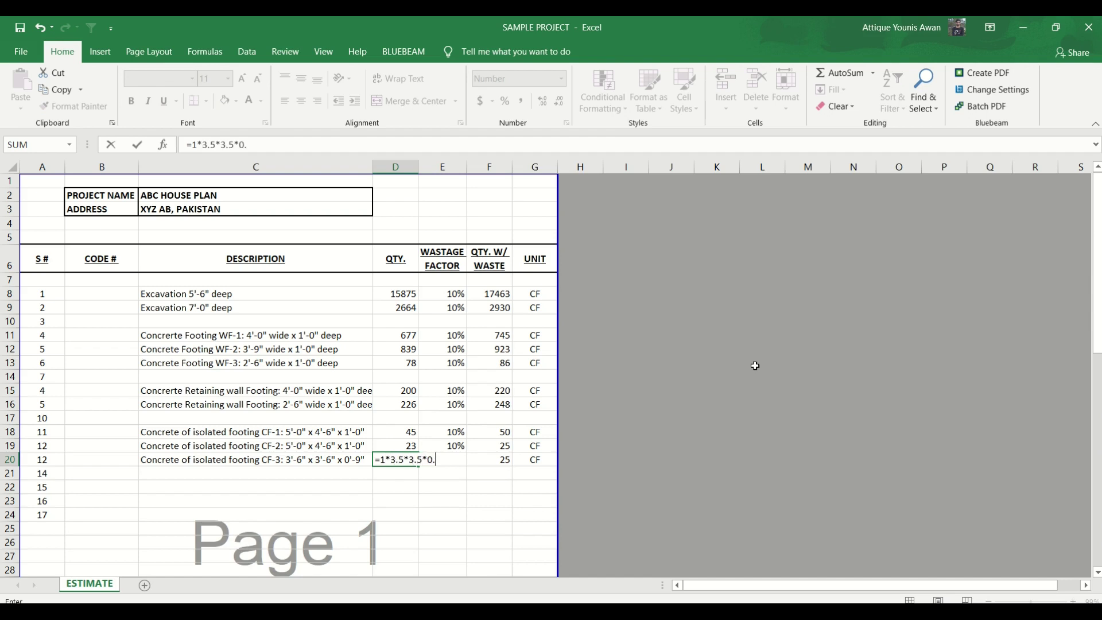
pyautogui.press('Return')
pyautogui.hotkey('ctrl', 's')
# Fill C21:G21 from the CF-3 row, change the label in C21 to CF-4, and check the copied formula in D21
pyautogui.moveTo(201, 473); pyautogui.dragTo(529, 465)
pyautogui.hotkey('ctrl', 'd')
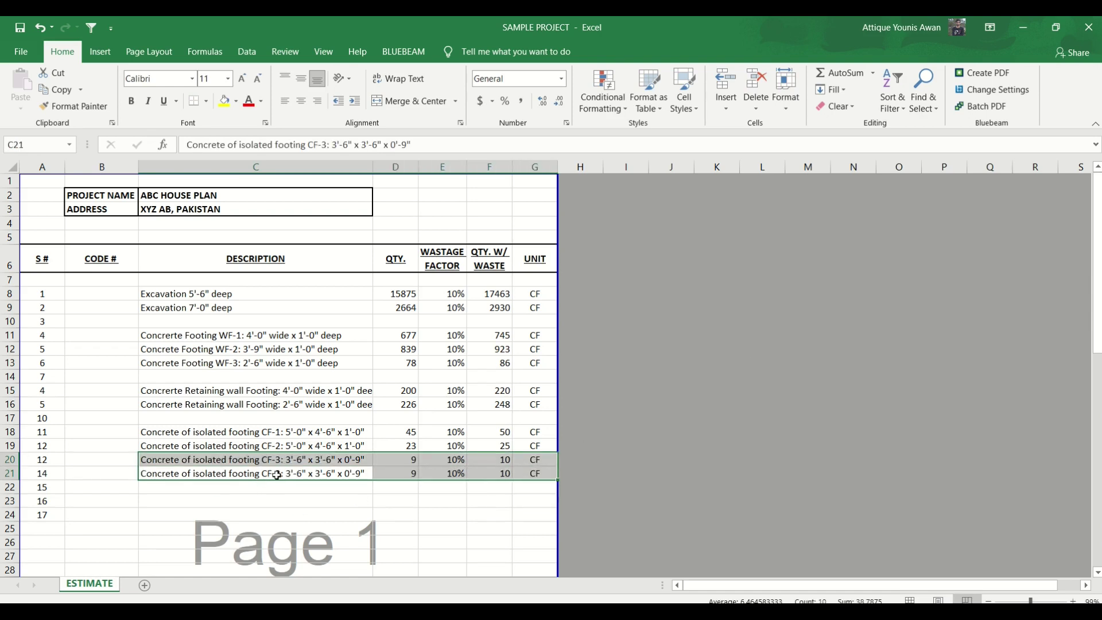
pyautogui.click(279, 473)
pyautogui.doubleClick(279, 473)
pyautogui.press('Delete')
pyautogui.write('4')
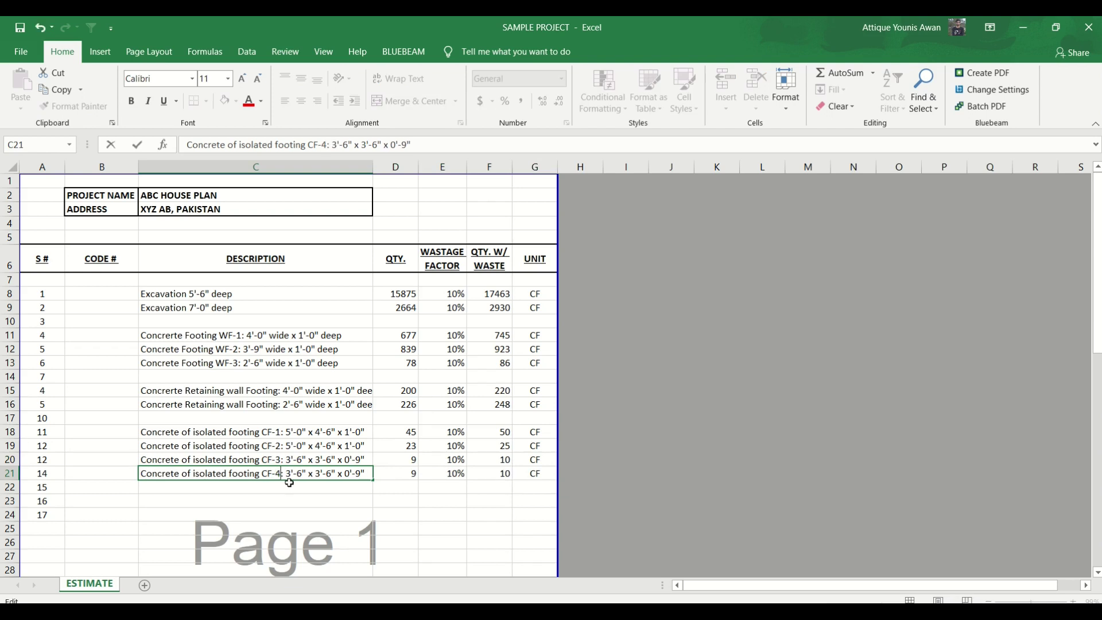
pyautogui.hotkey('ctrl', 'Return')
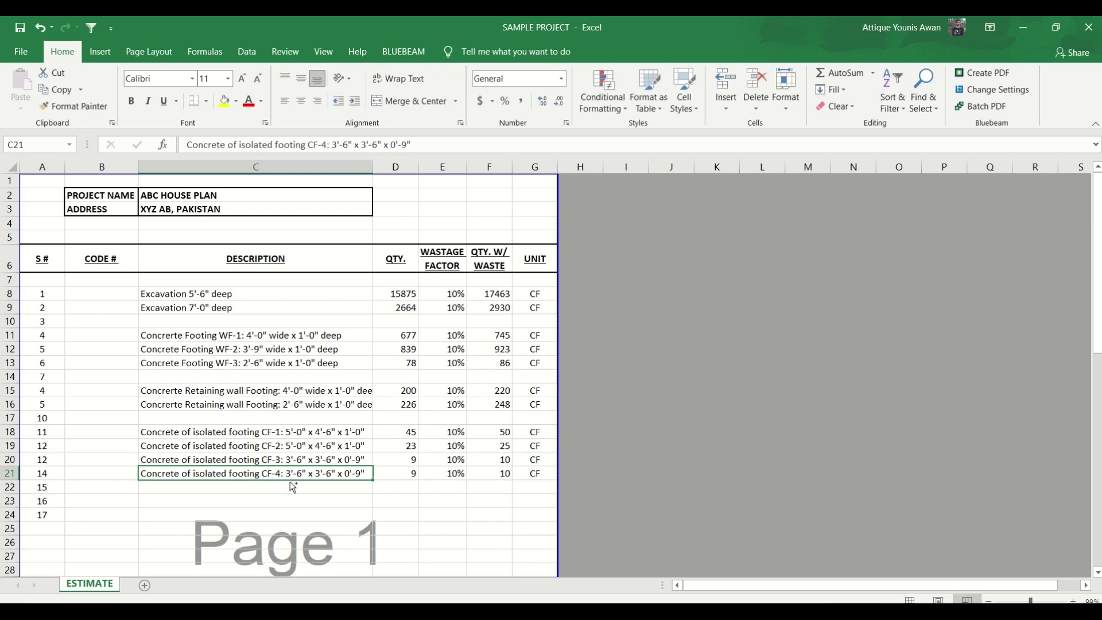
pyautogui.moveTo(408, 459); pyautogui.dragTo(407, 469)
pyautogui.click(407, 469)
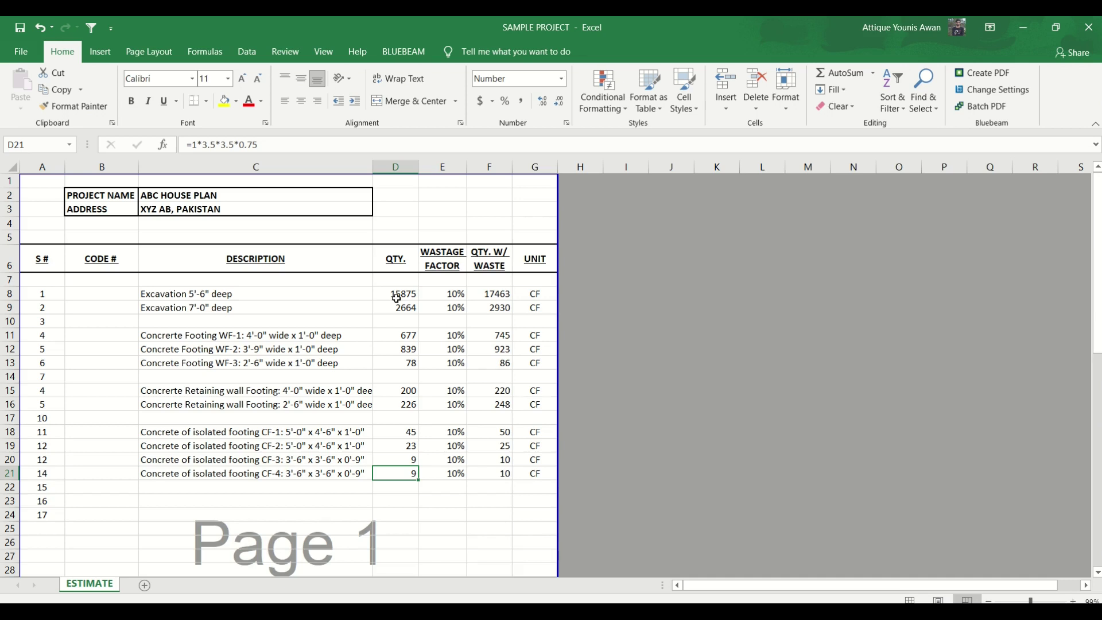